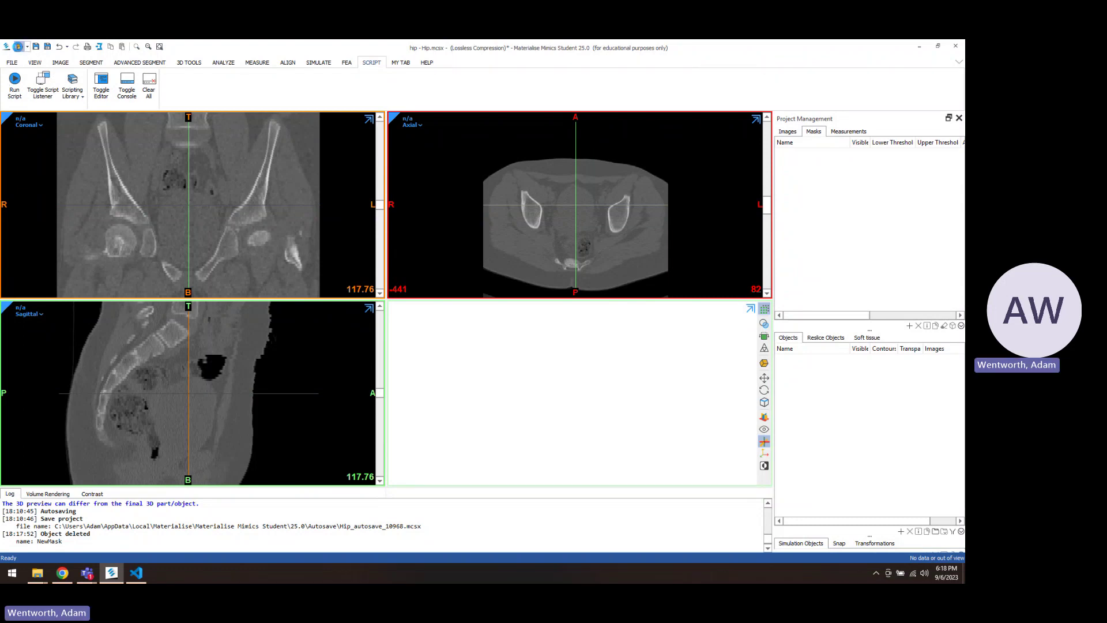
Step: Create a Green bone mask using the Bone (CT) threshold of 226–1821 HU
left_click(19, 46)
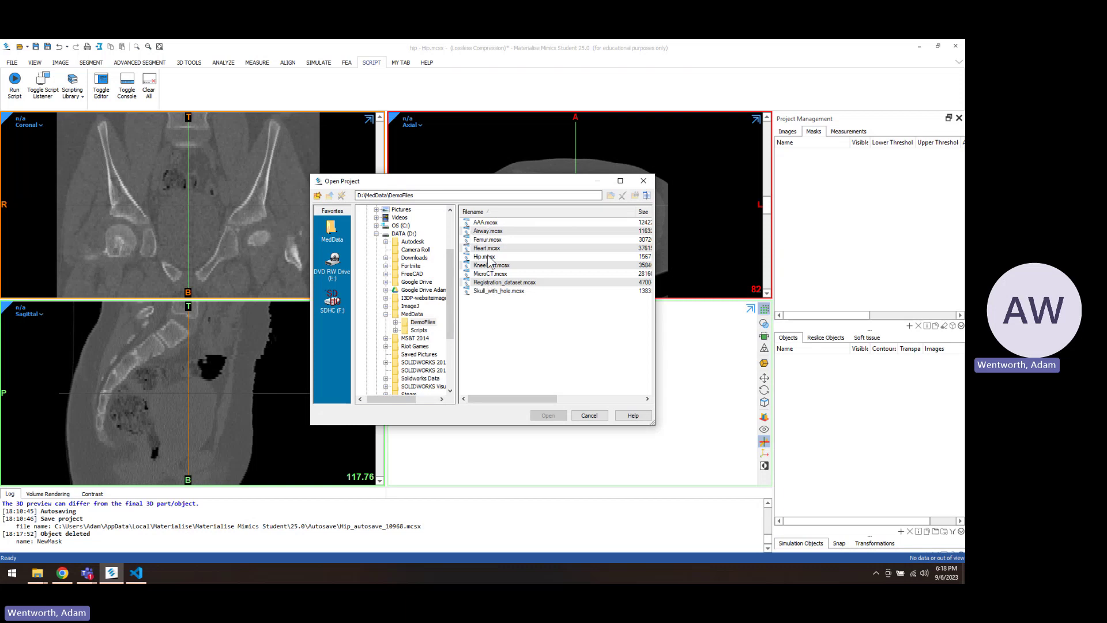
left_click(589, 415)
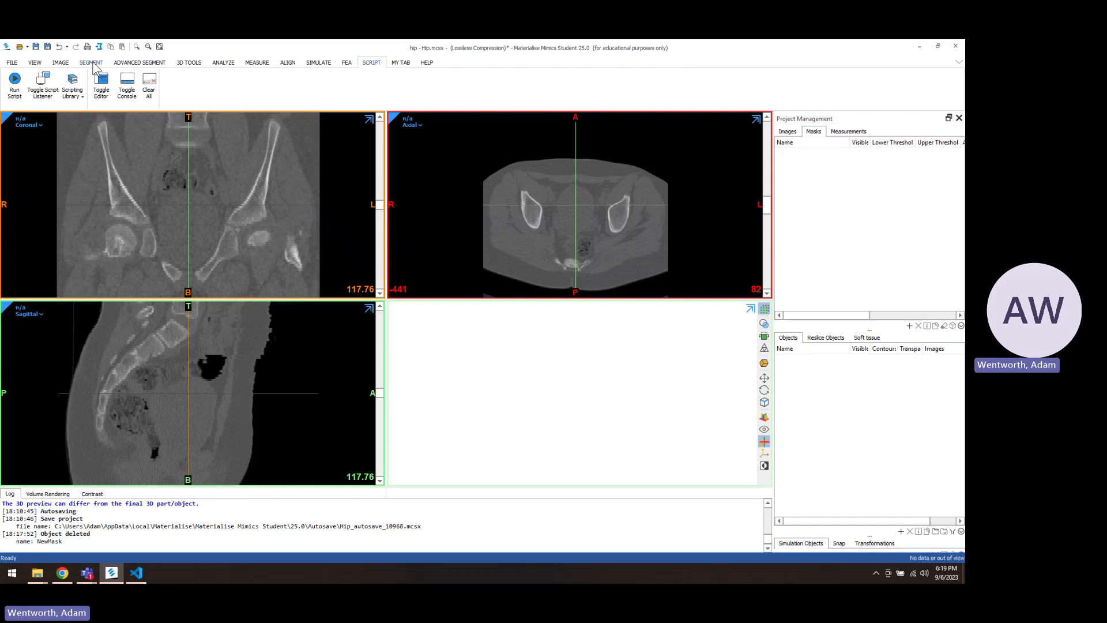
left_click(92, 62)
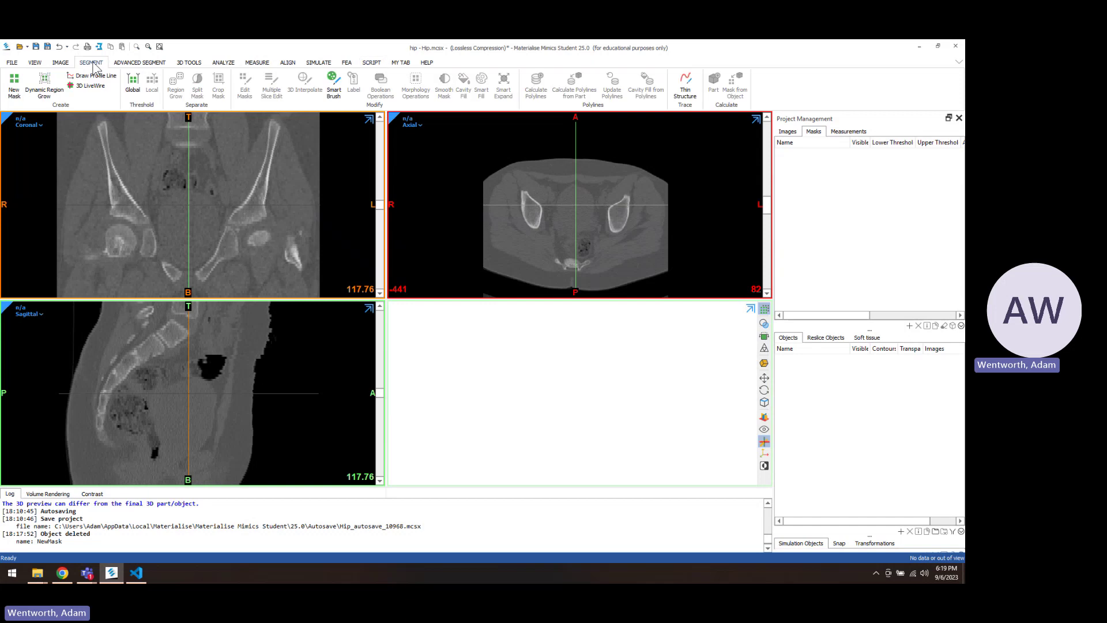
left_click(16, 90)
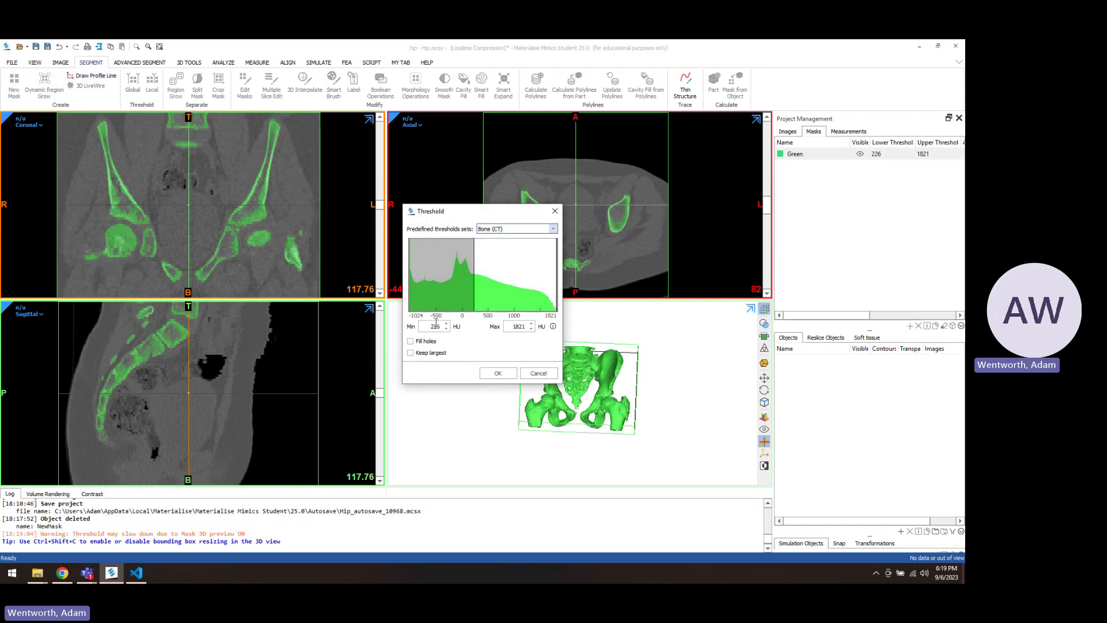
left_click(435, 325)
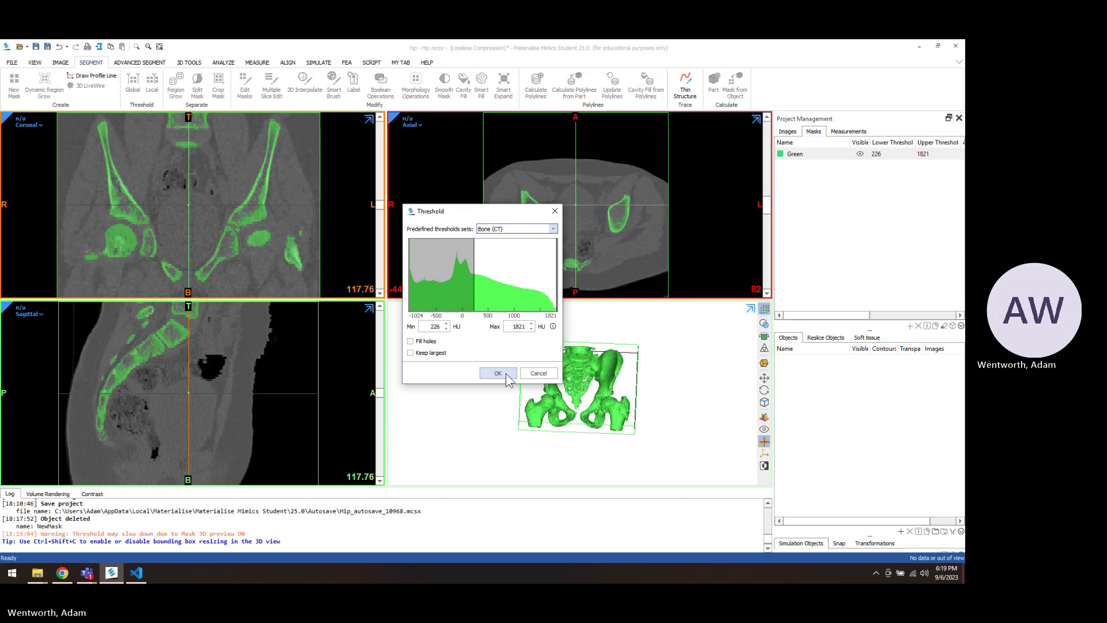
left_click(506, 376)
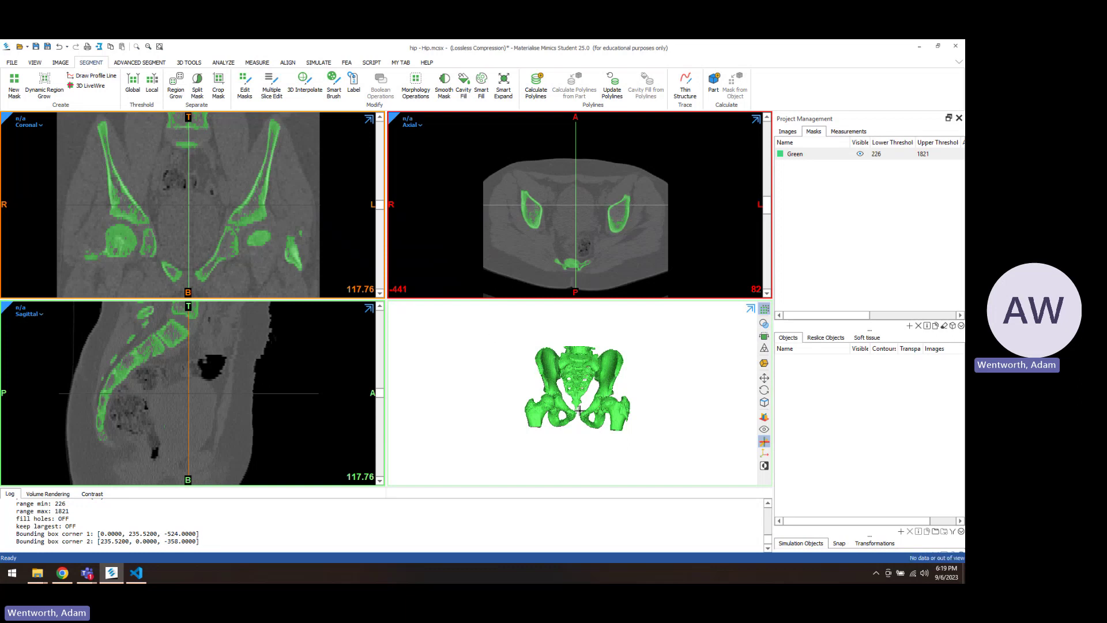
Step: Maximize the 3D view and rotate the green pelvis model to inspect it from several angles
right_click_drag(580, 409, 587, 417)
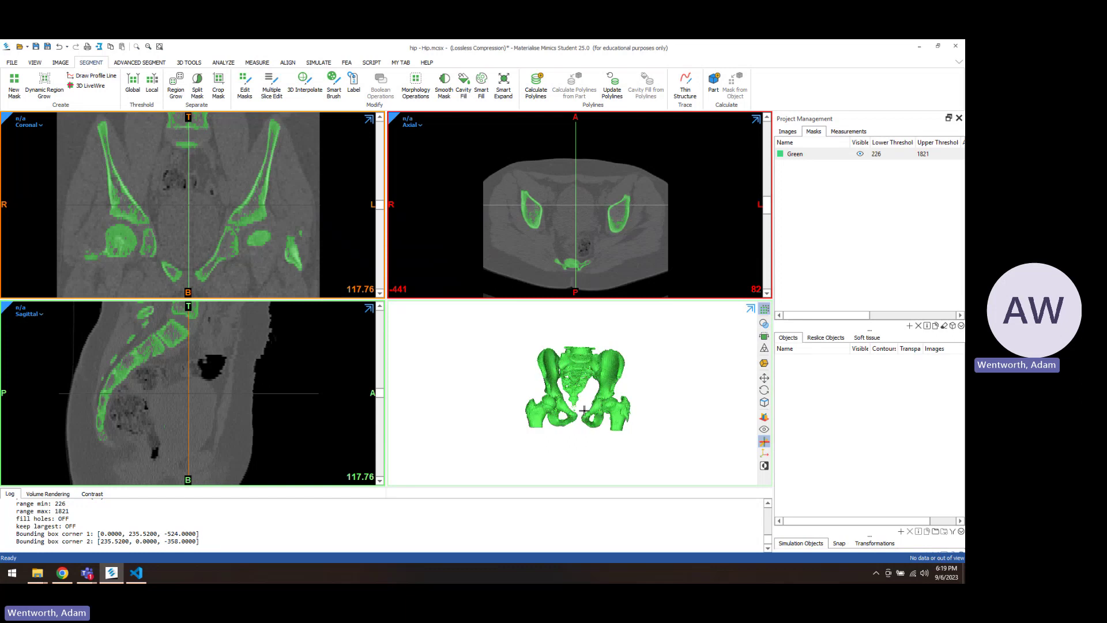
double_click(583, 410)
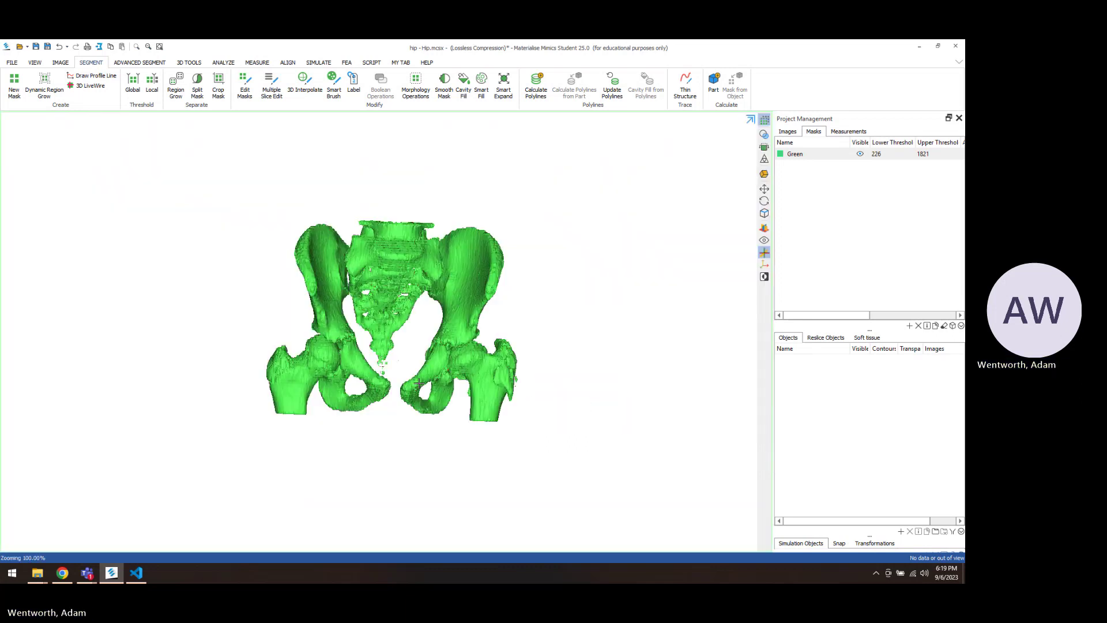
right_click_drag(449, 382, 516, 423)
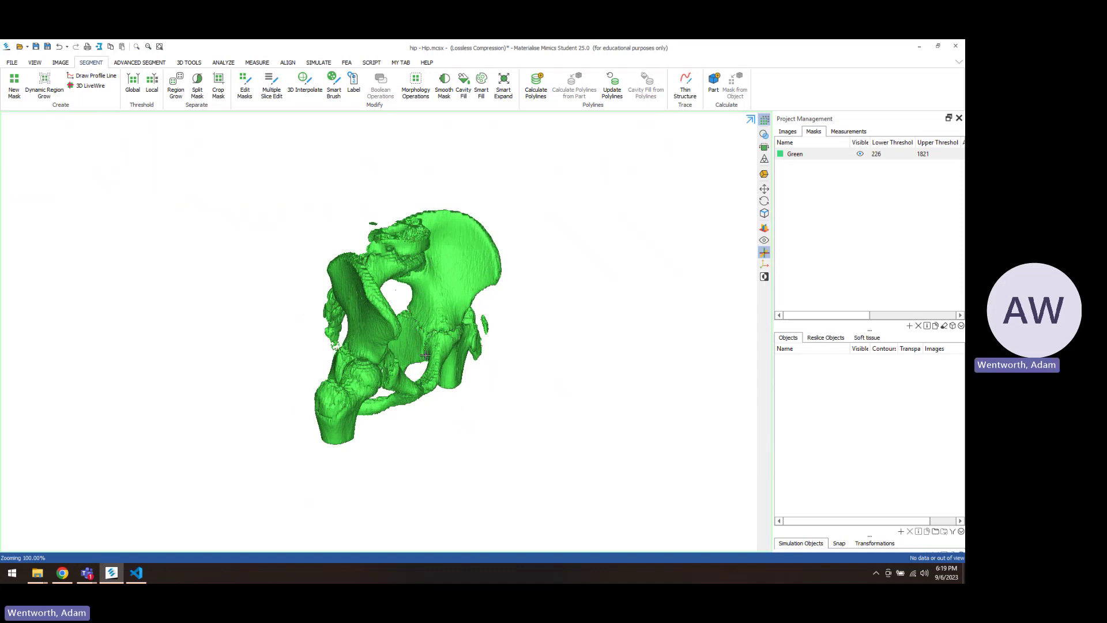
right_click_drag(425, 354, 268, 347)
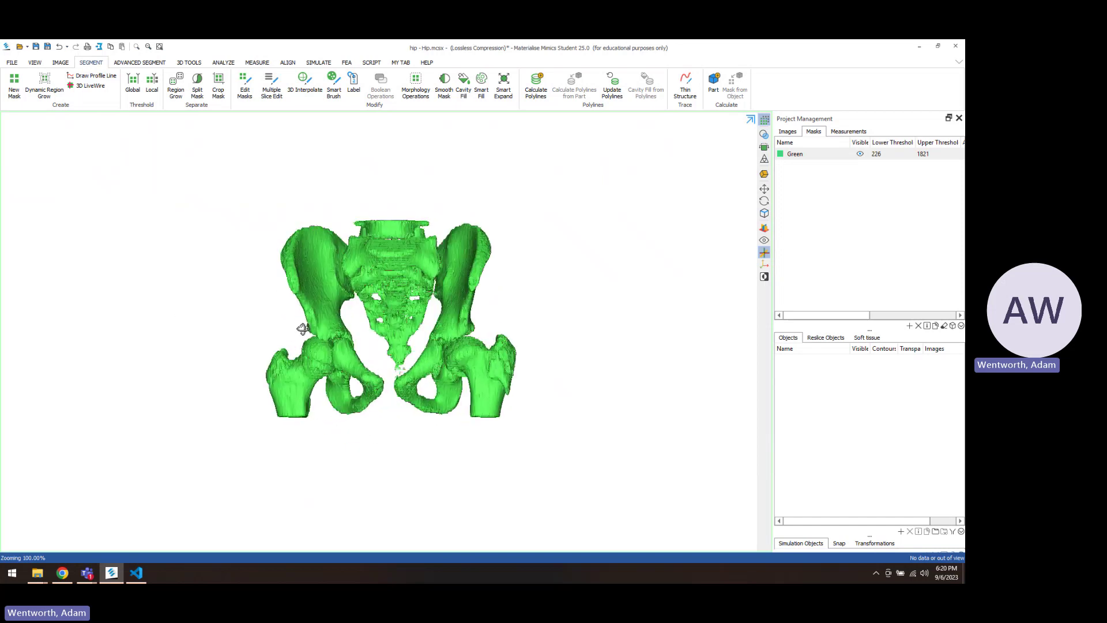
right_click_drag(310, 286, 325, 331)
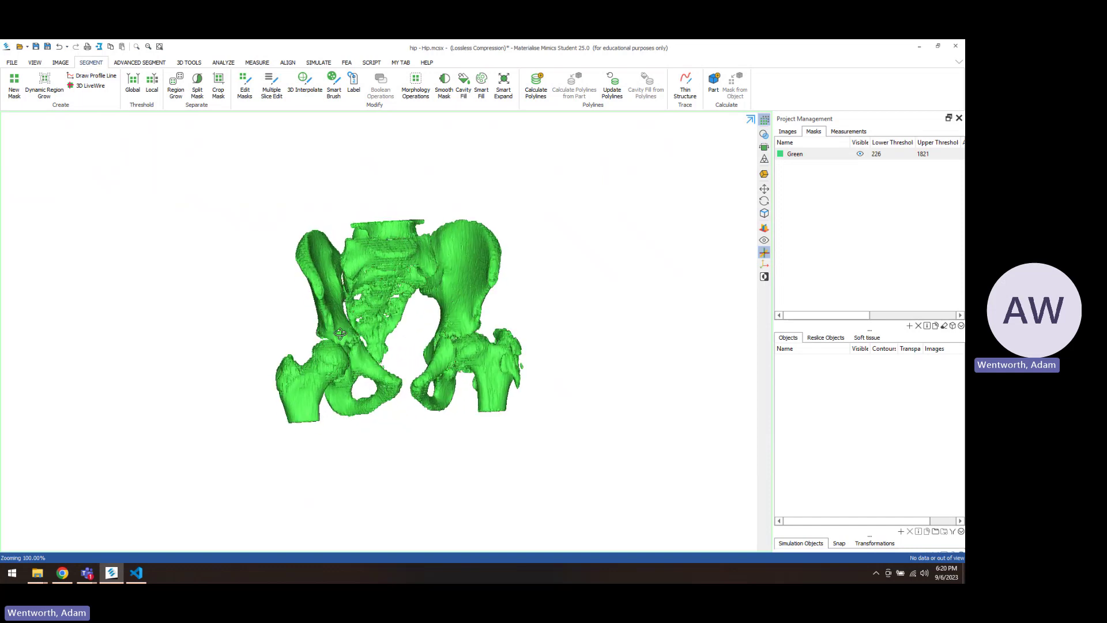
right_click_drag(244, 392, 214, 456)
right_click_drag(269, 375, 317, 337)
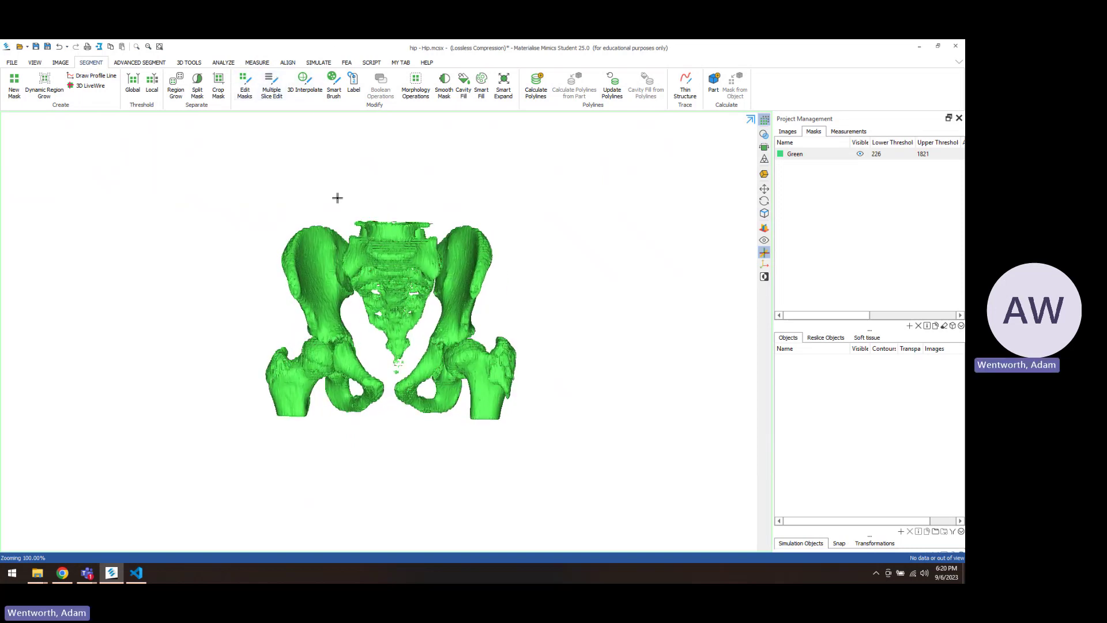
key("ctrl+m")
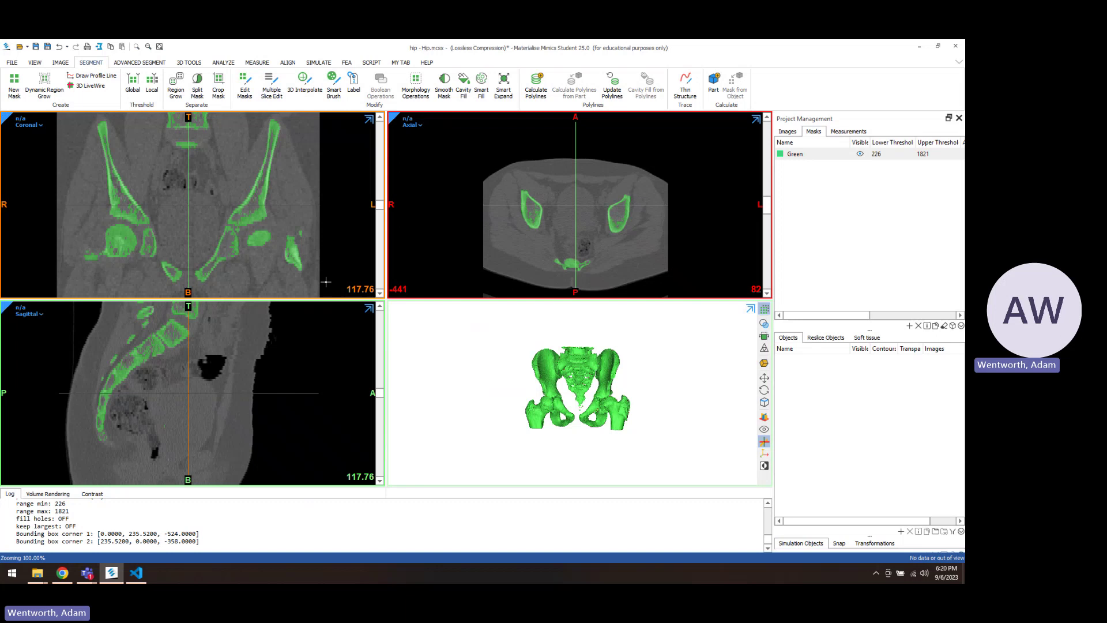
Step: Start a Split Mask on the Green mask and add regions up to seven
left_click(750, 309)
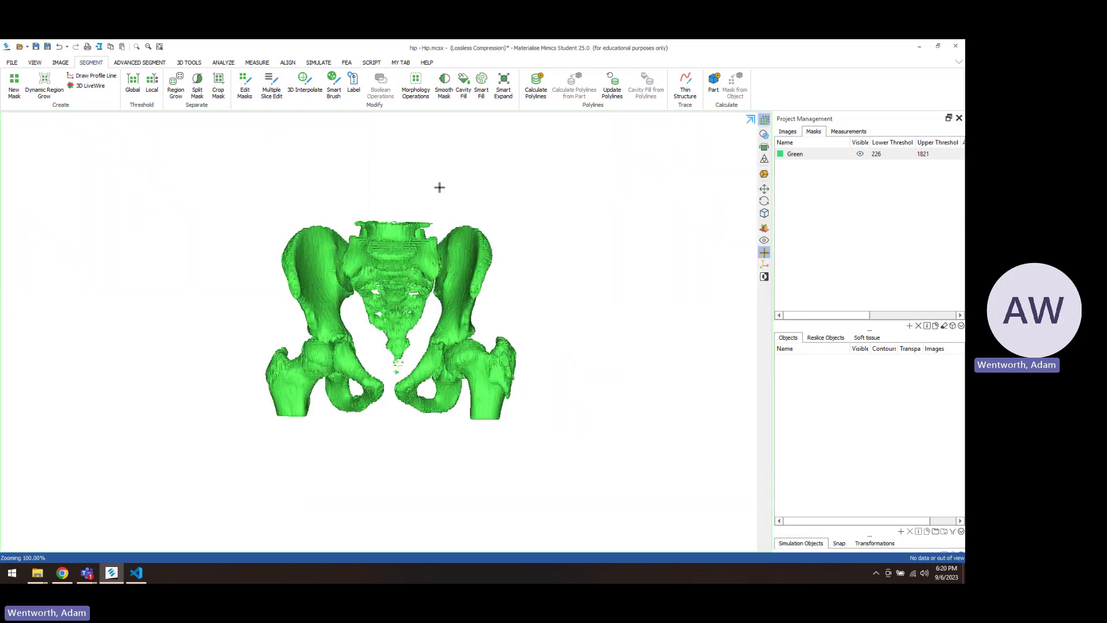
left_click(197, 90)
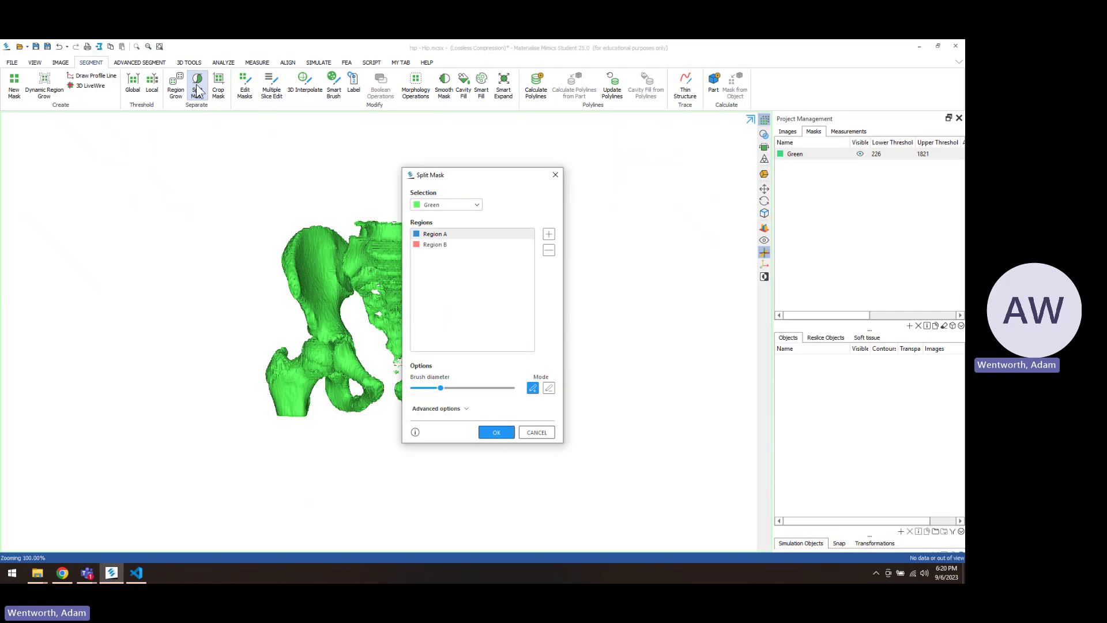
left_click_drag(487, 175, 621, 173)
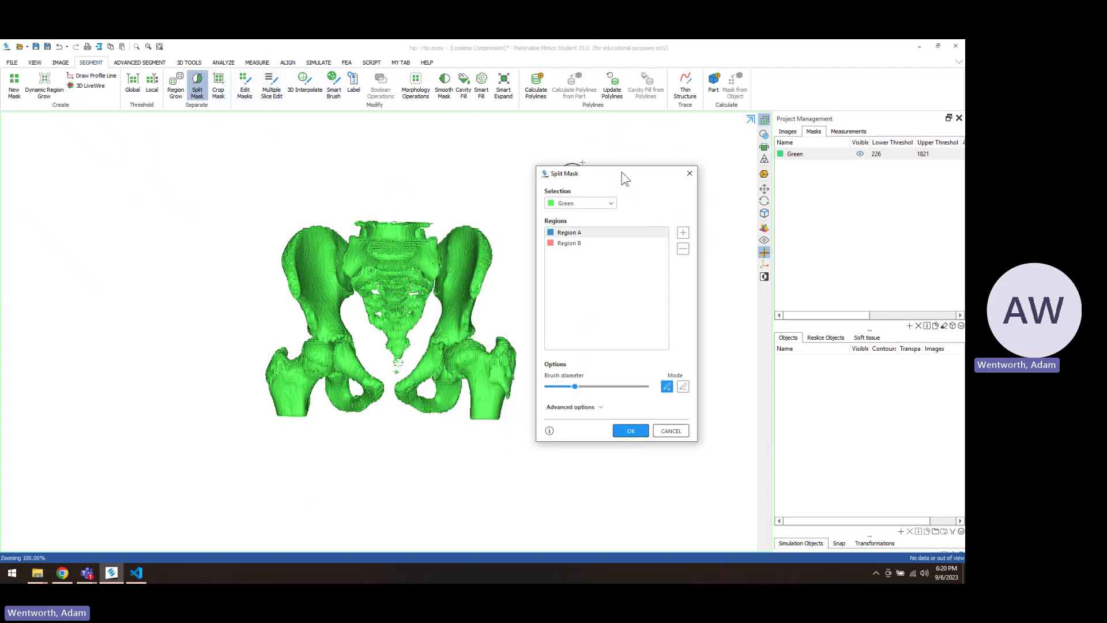
left_click(682, 232)
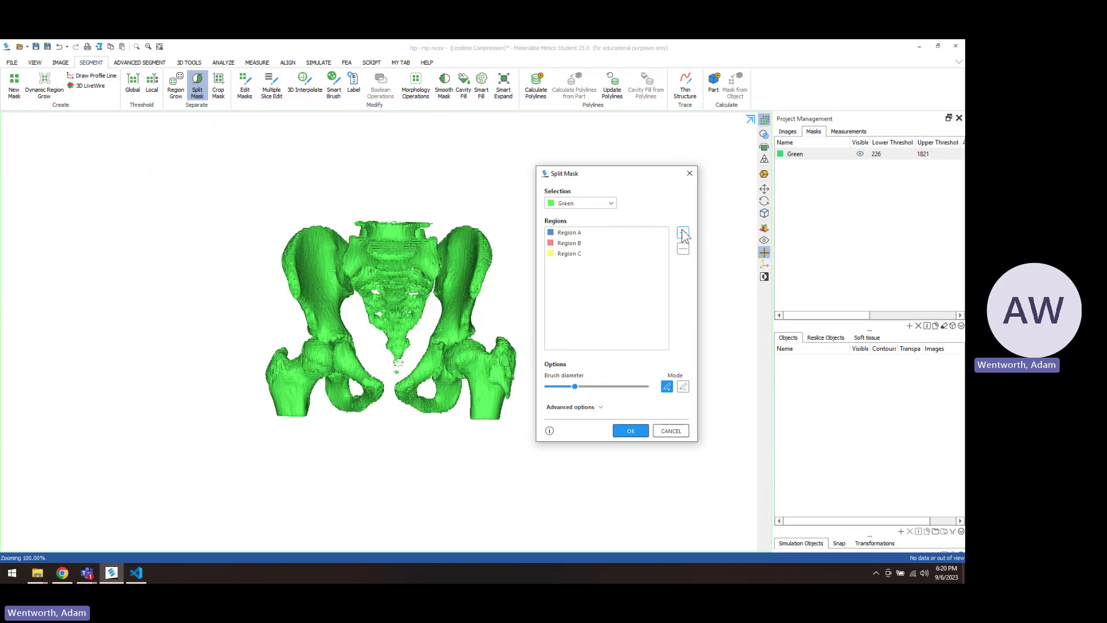
left_click(682, 232)
left_click(683, 234)
left_click(683, 233)
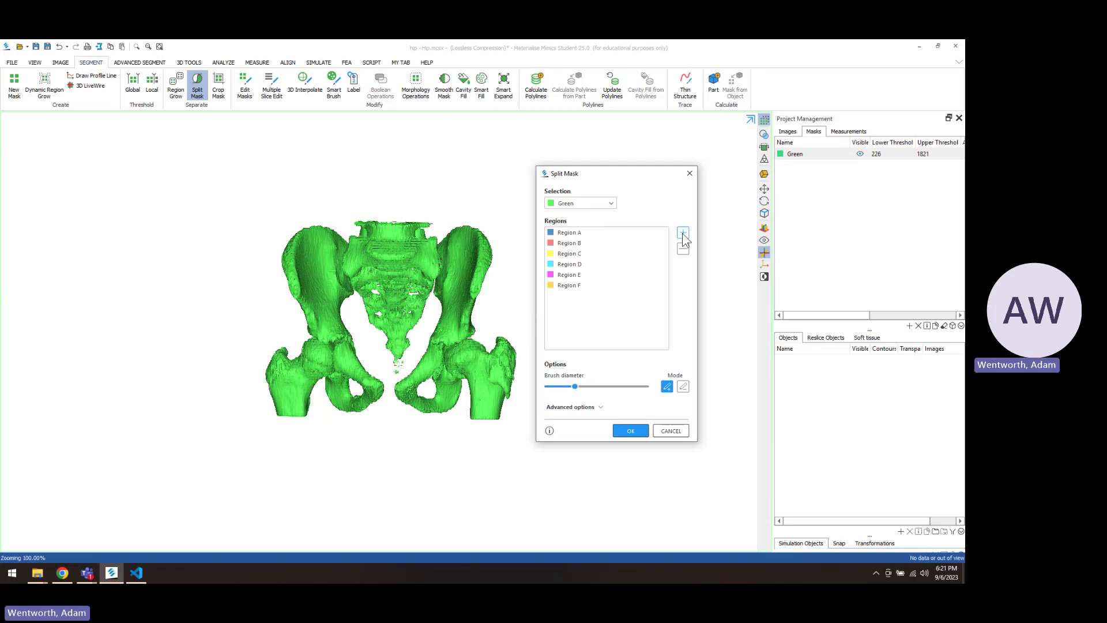
Step: Paint seeds for Regions A–D on the left femur, hip area, iliac bone and sacrum
left_click(621, 232)
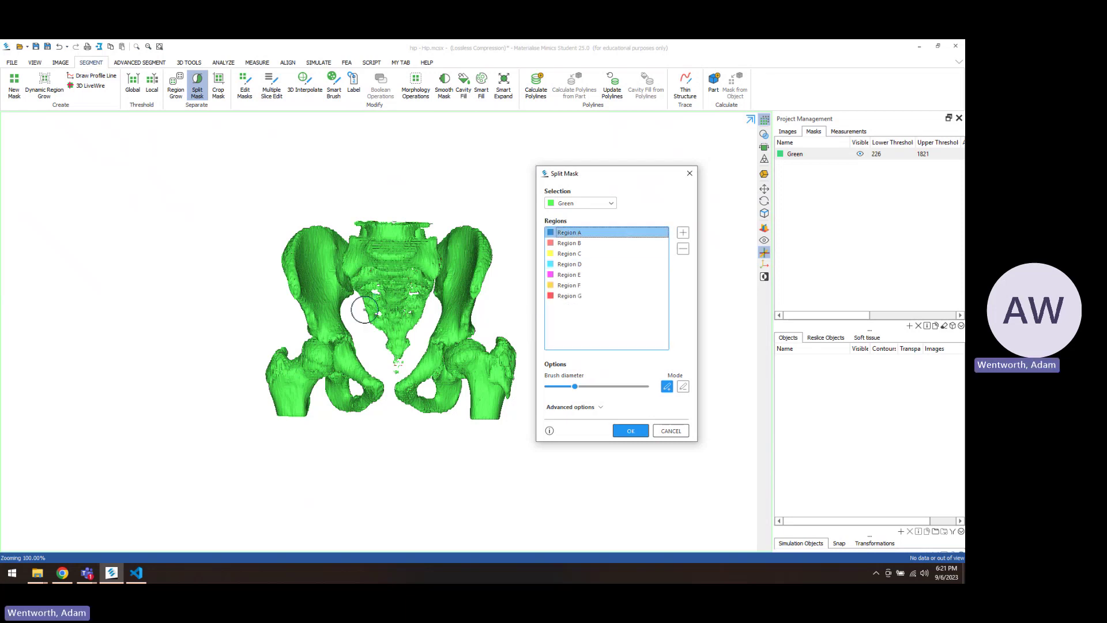
left_click_drag(316, 349, 295, 392)
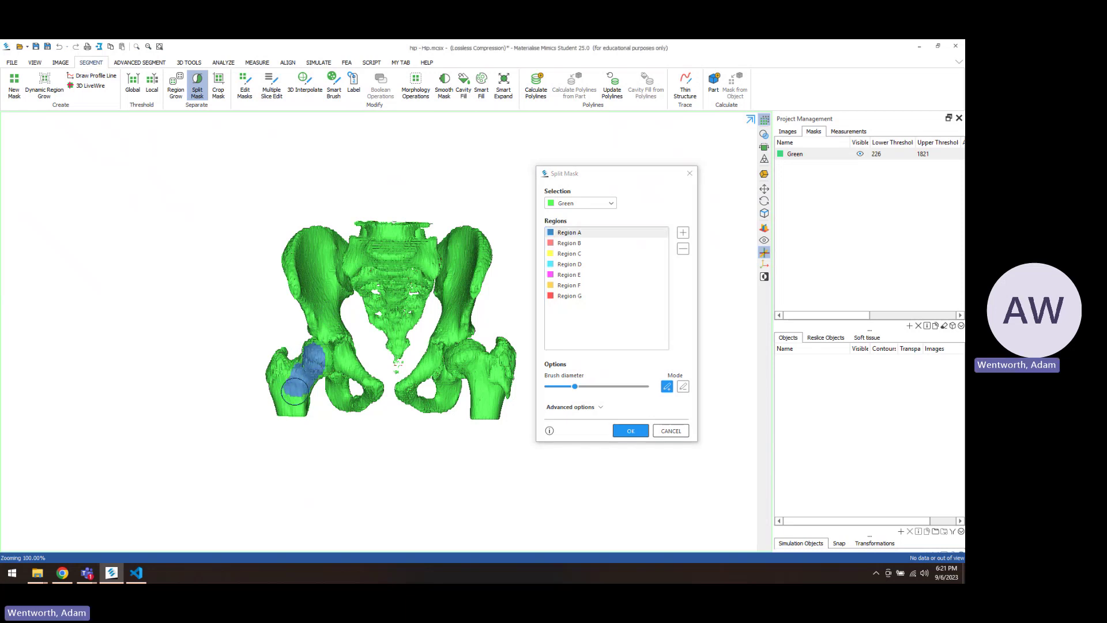
left_click(578, 243)
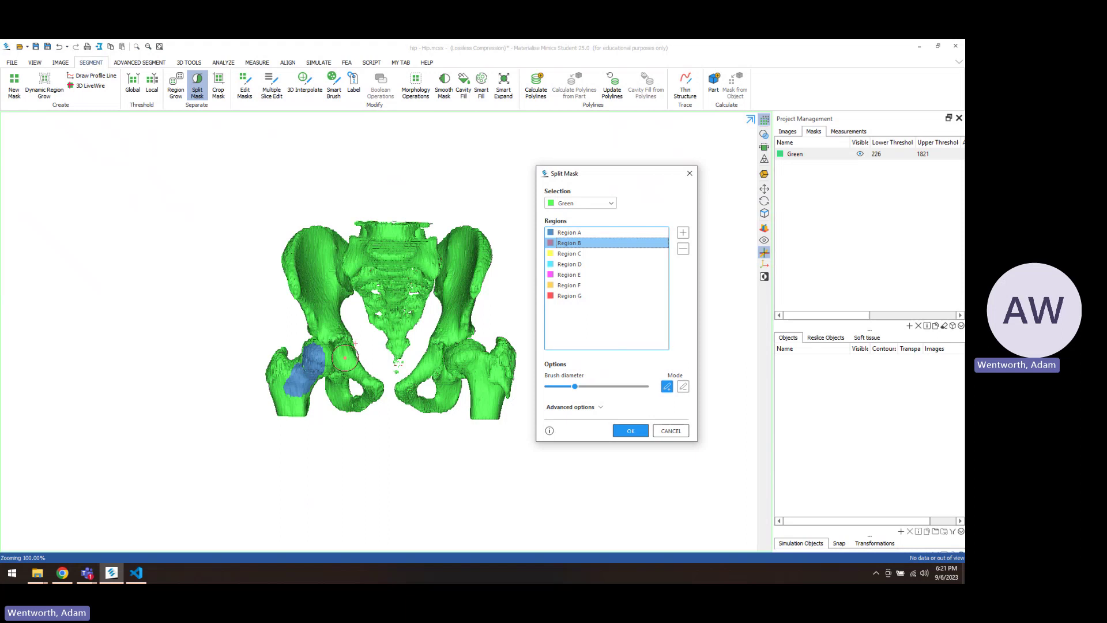
left_click_drag(343, 358, 350, 363)
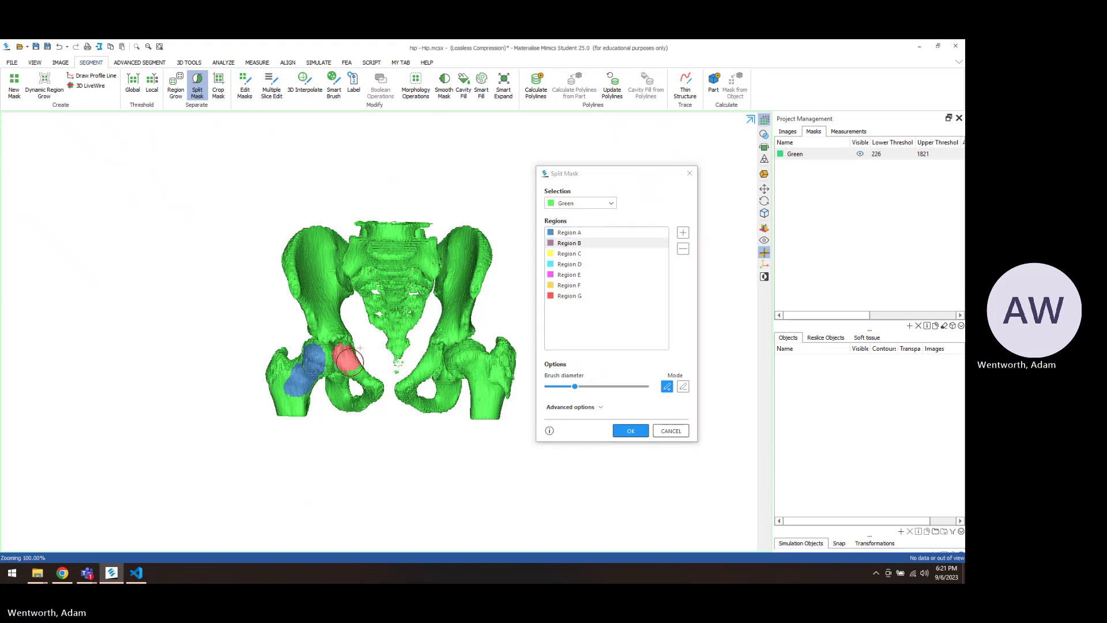
mouse_move(363, 357)
right_mouse_down()
mouse_move(415, 267)
mouse_move(398, 300)
mouse_move(417, 329)
mouse_move(544, 323)
mouse_move(548, 358)
mouse_move(597, 365)
mouse_move(637, 346)
right_mouse_up()
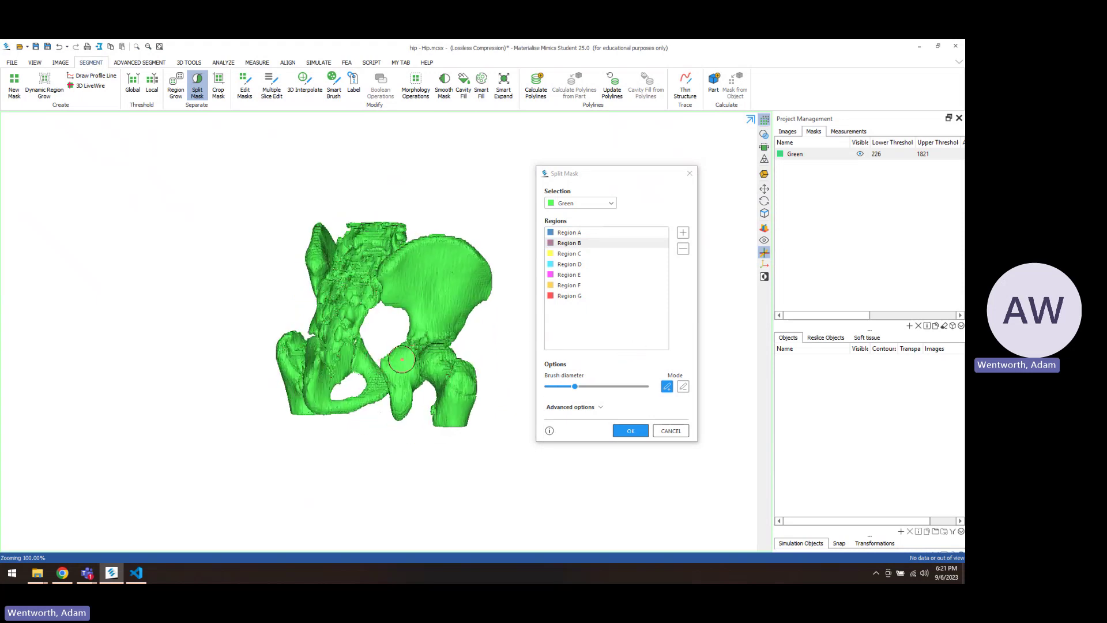
left_click_drag(402, 362, 405, 368)
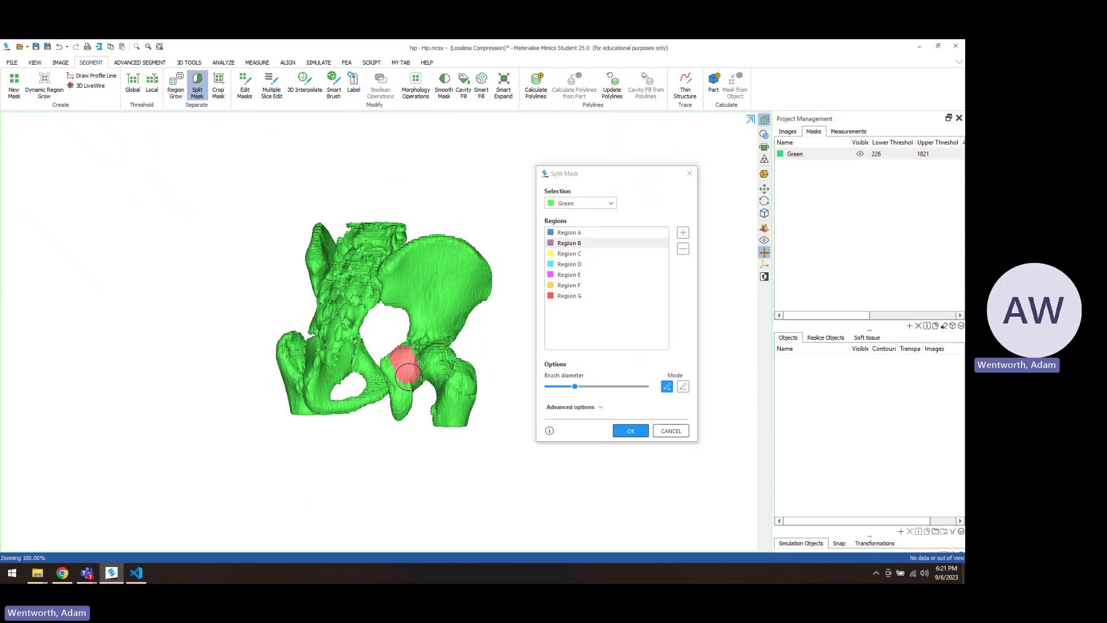
right_click_drag(469, 345, 293, 353)
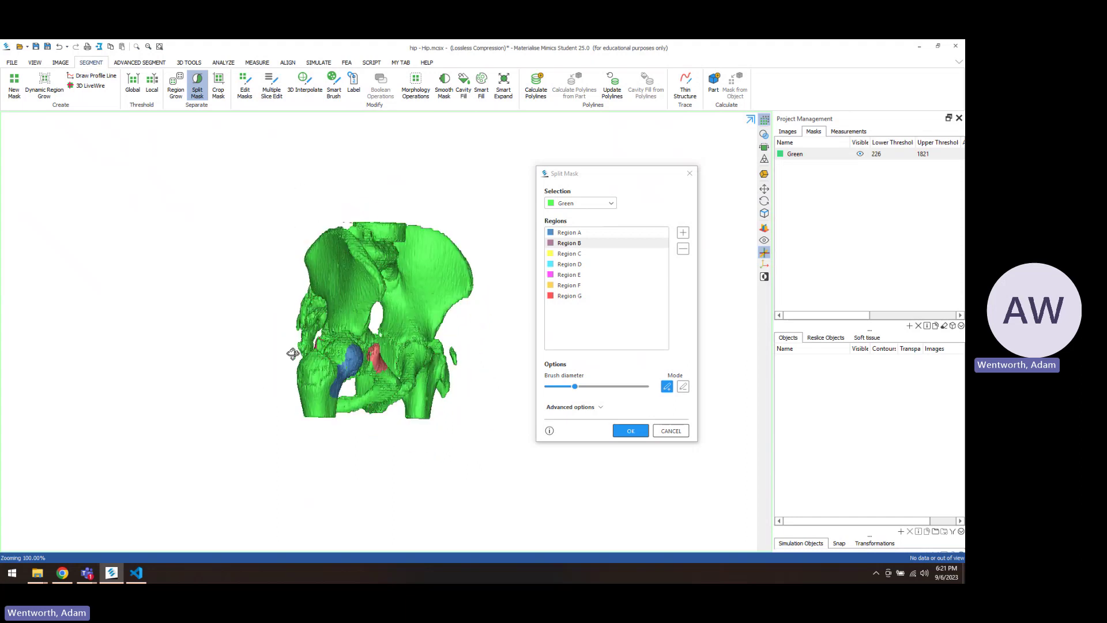
left_click(582, 255)
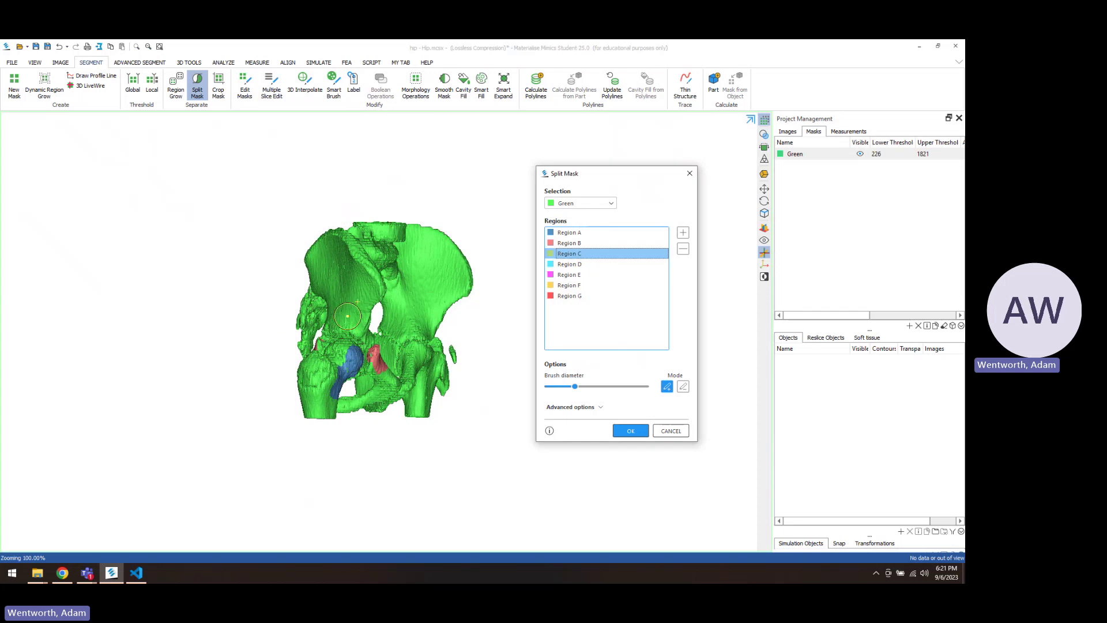
mouse_move(357, 308)
left_mouse_down()
mouse_move(347, 279)
mouse_move(330, 244)
left_mouse_up()
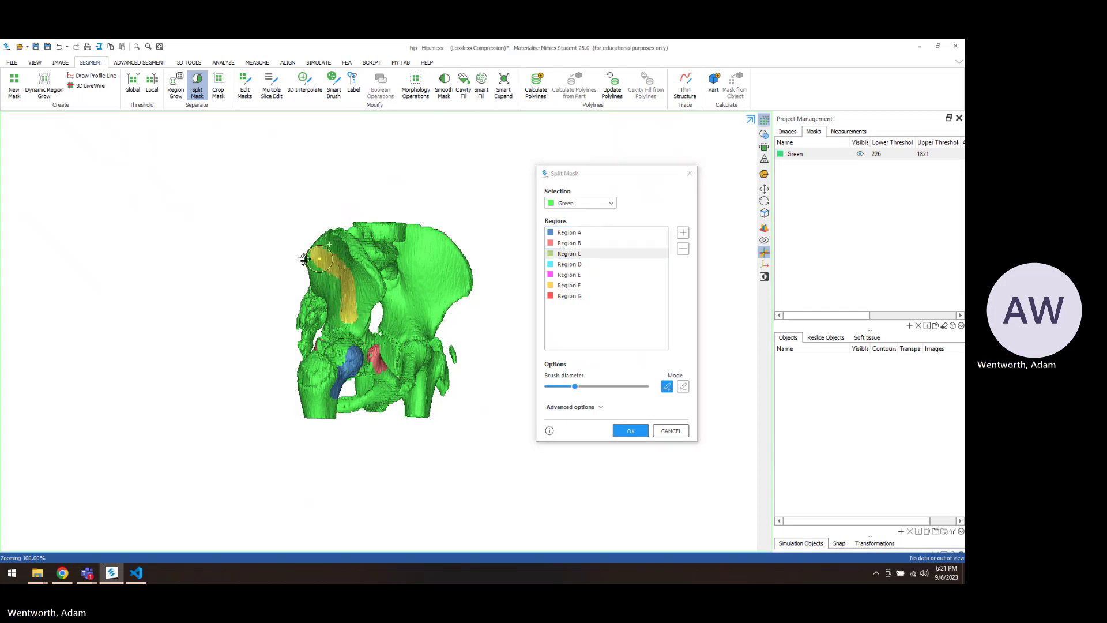
right_click_drag(304, 259, 205, 274)
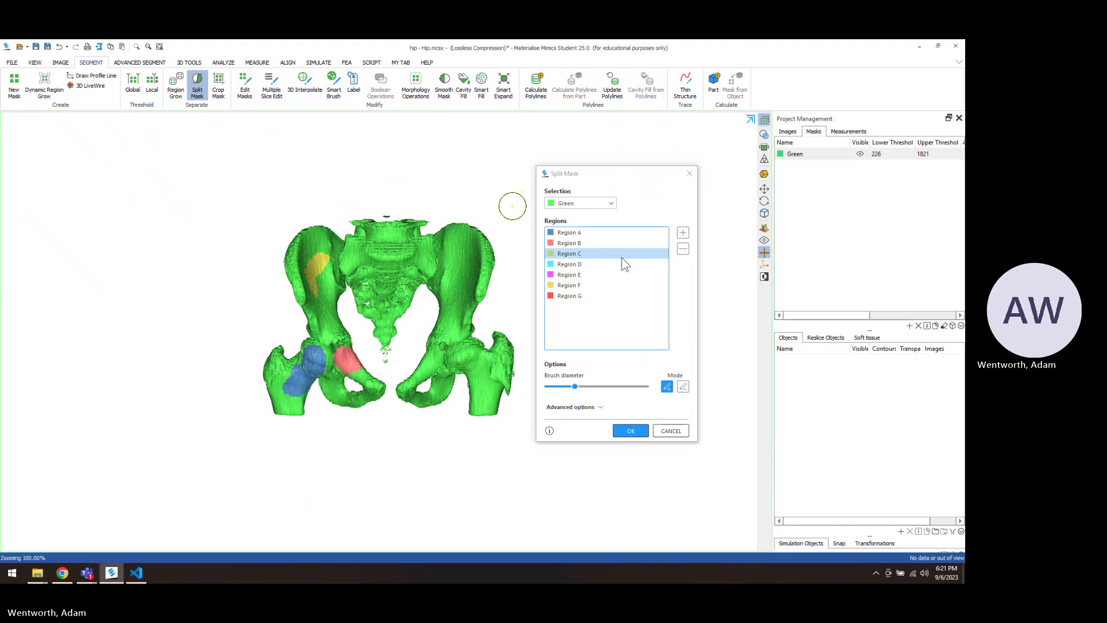
left_click(559, 264)
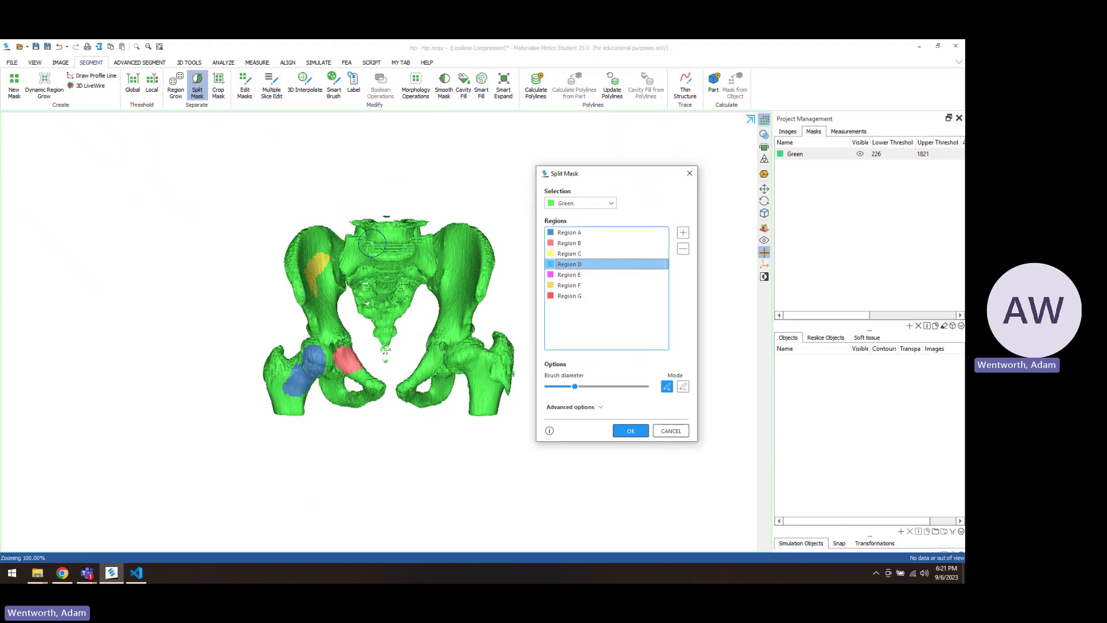
mouse_move(379, 232)
left_mouse_down()
mouse_move(363, 251)
mouse_move(381, 328)
mouse_move(385, 297)
mouse_move(410, 262)
mouse_move(395, 237)
left_mouse_up()
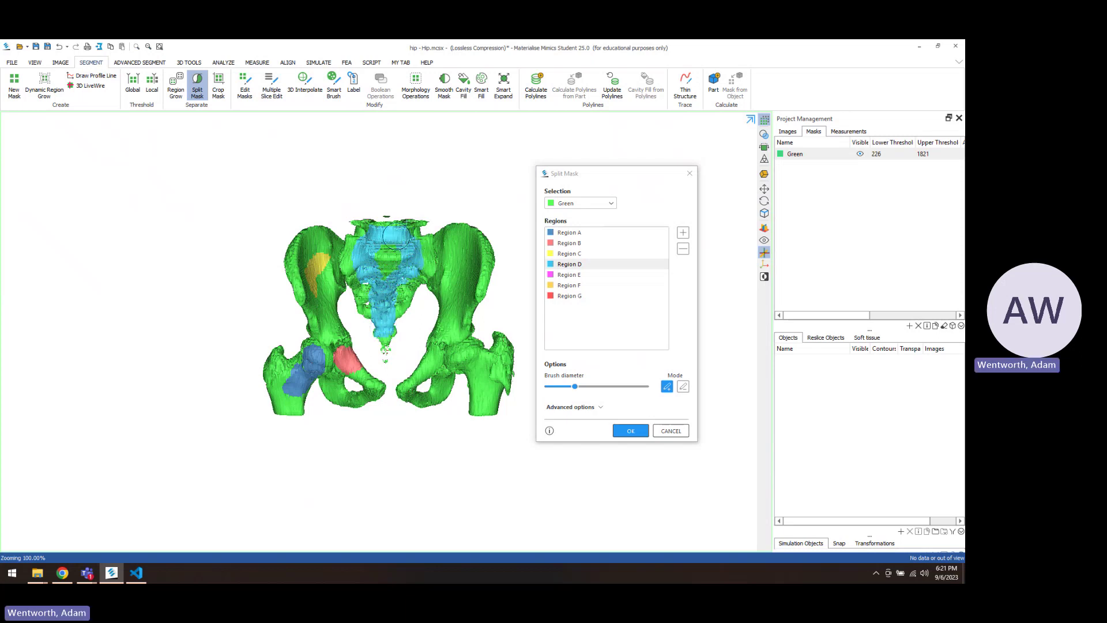
Step: Paint seeds for Region E on the right ilium, F on the lower pelvis, G on the femoral head
left_click(574, 274)
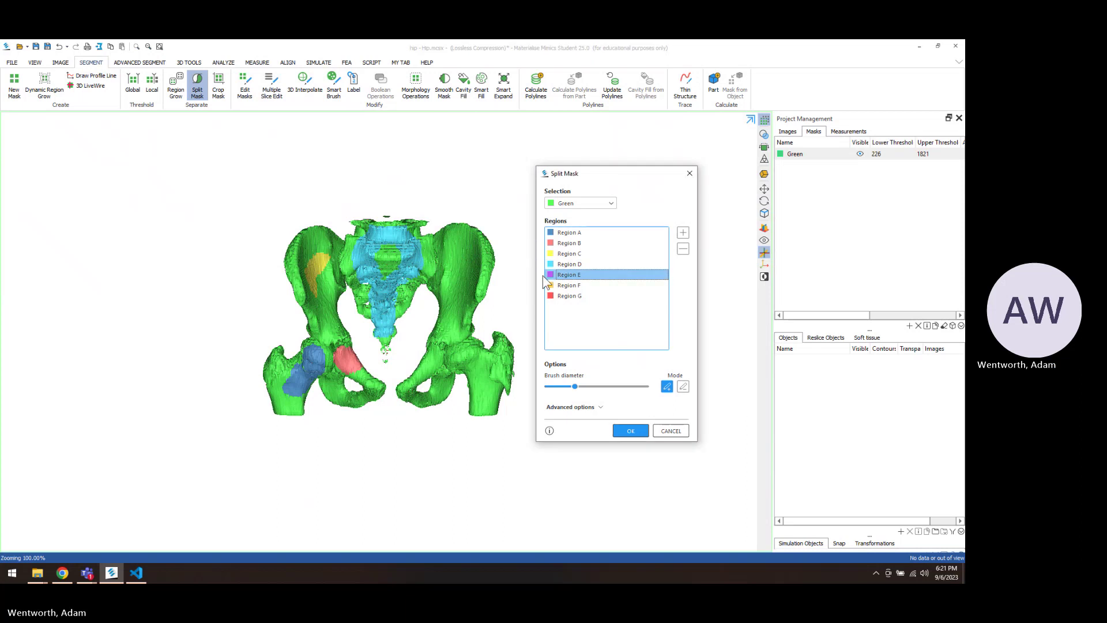
left_click_drag(458, 242, 453, 323)
left_click(583, 286)
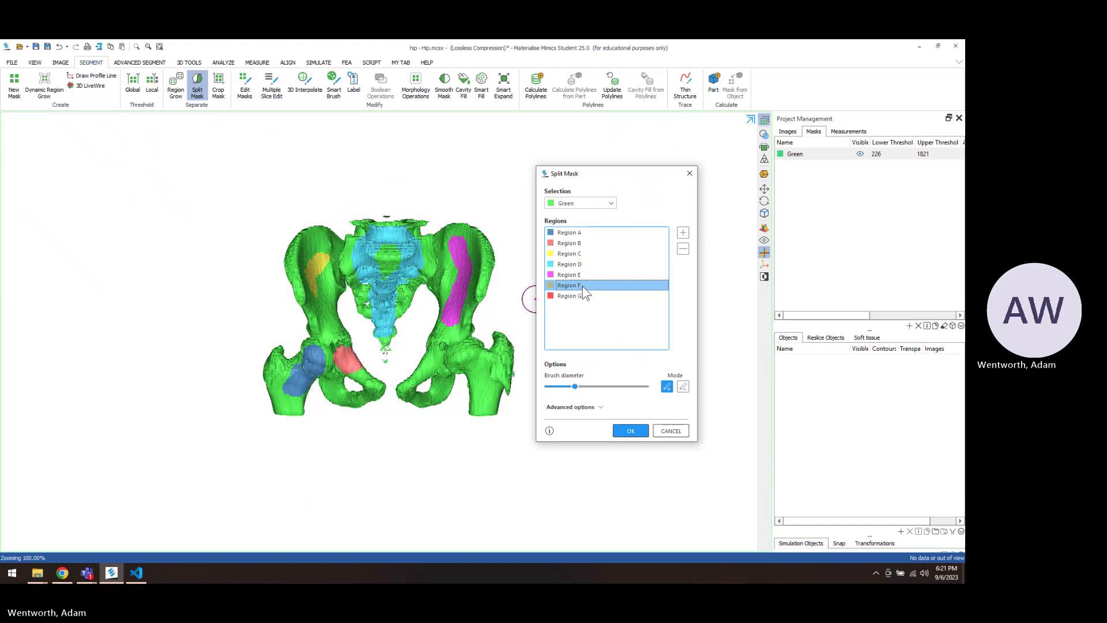
mouse_move(425, 363)
left_mouse_down()
mouse_move(415, 387)
mouse_move(430, 403)
mouse_move(441, 398)
left_mouse_up()
left_click(581, 295)
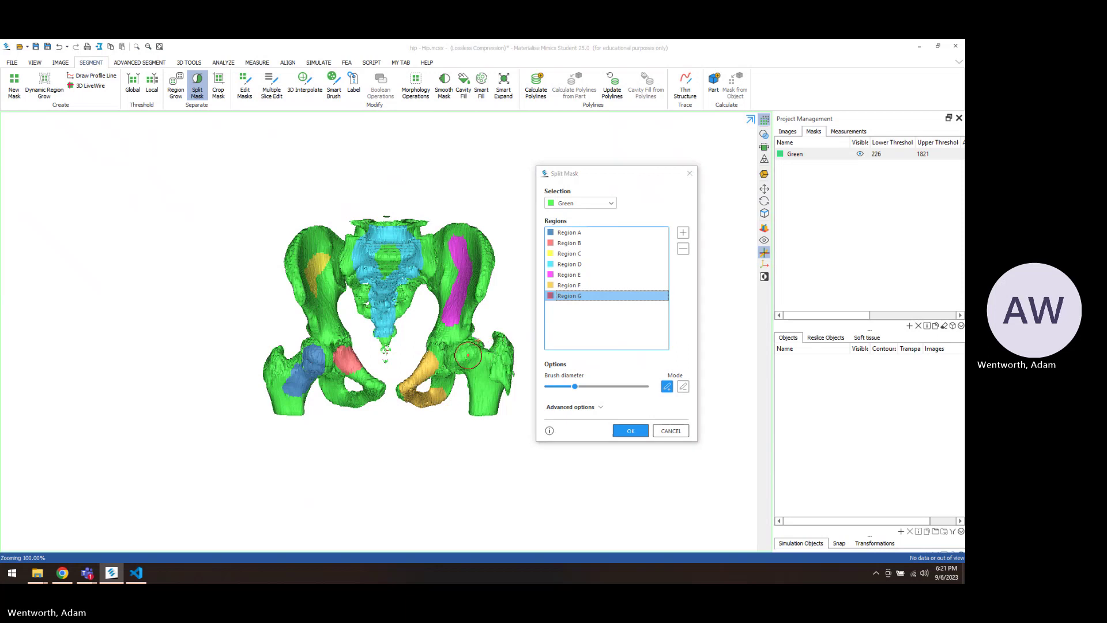
mouse_move(468, 356)
left_mouse_down()
mouse_move(481, 392)
mouse_move(502, 354)
mouse_move(487, 397)
left_mouse_up()
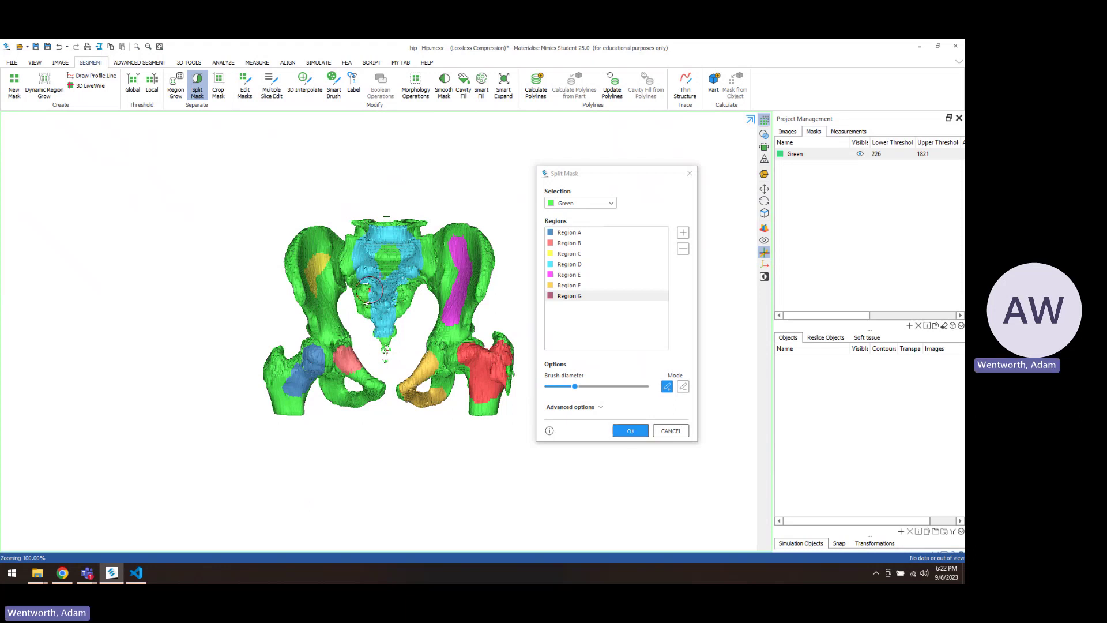
Step: Check the seeds in the coronal slices, then run the split into masks Region A–G
key("F11")
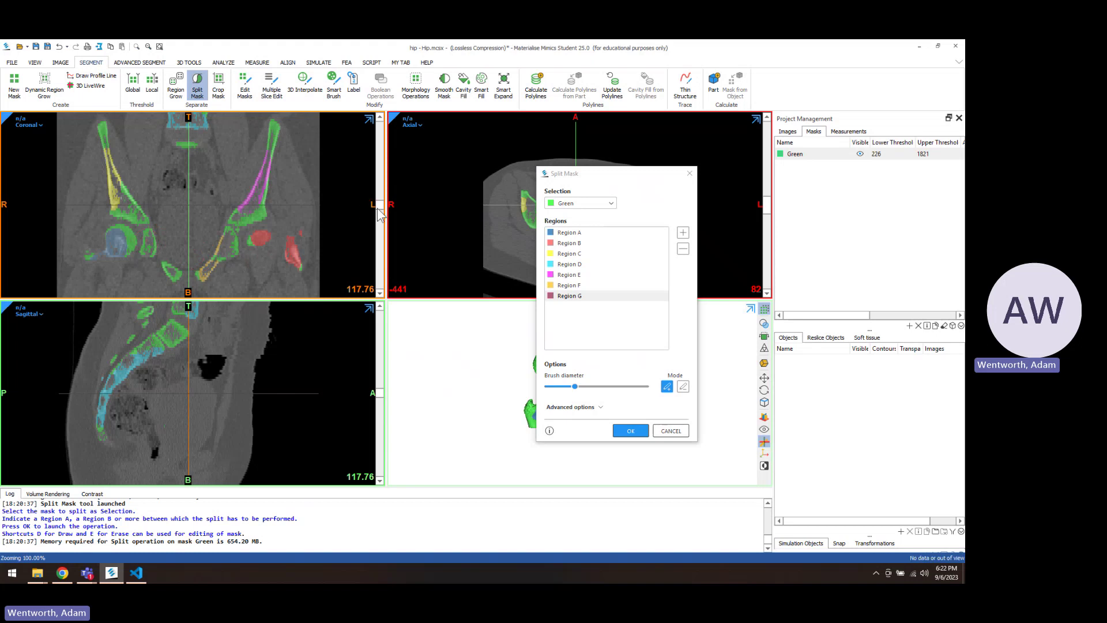
scroll(380, 209, "down", 3)
scroll(379, 209, "up", 3)
scroll(380, 213, "down", 20)
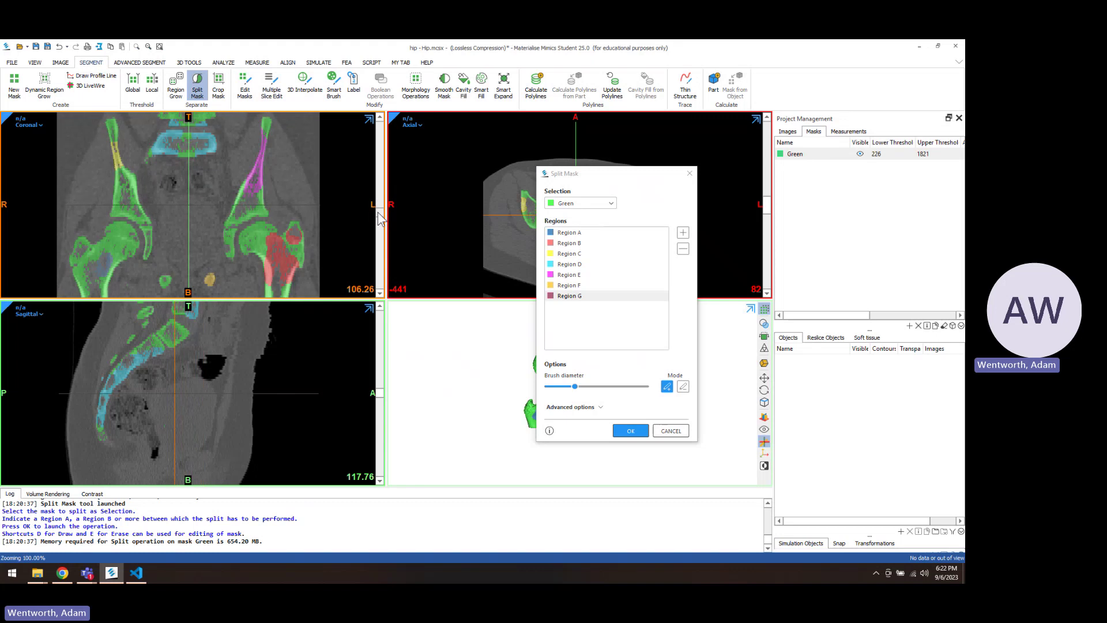
scroll(378, 218, "up", 4)
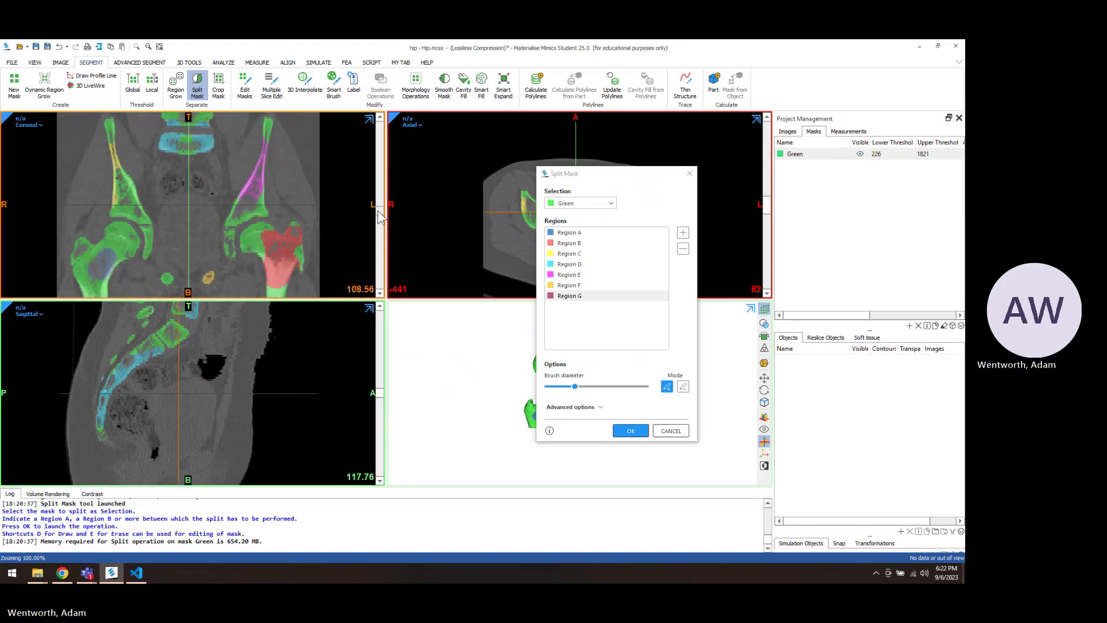
scroll(378, 218, "up", 2)
scroll(379, 213, "down", 2)
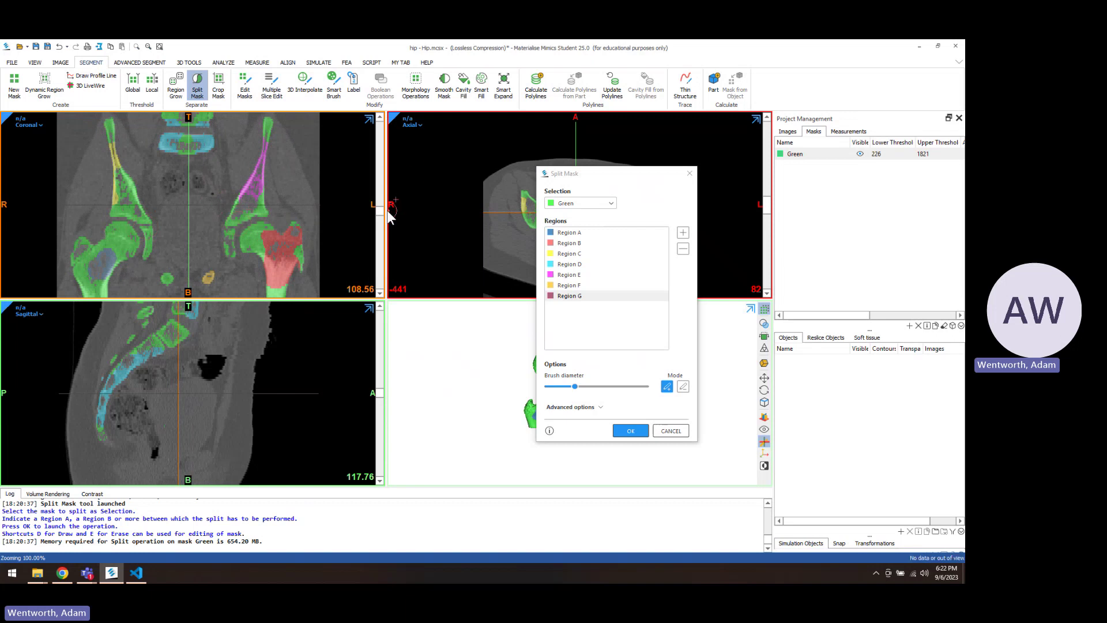
left_click_drag(380, 216, 377, 232)
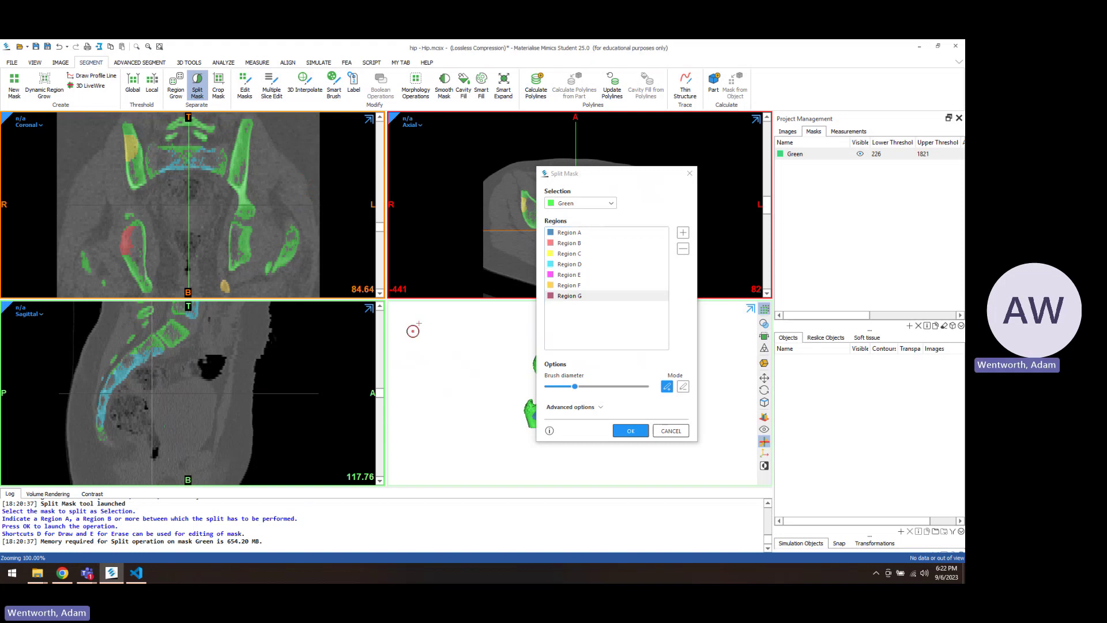
left_click_drag(623, 172, 724, 130)
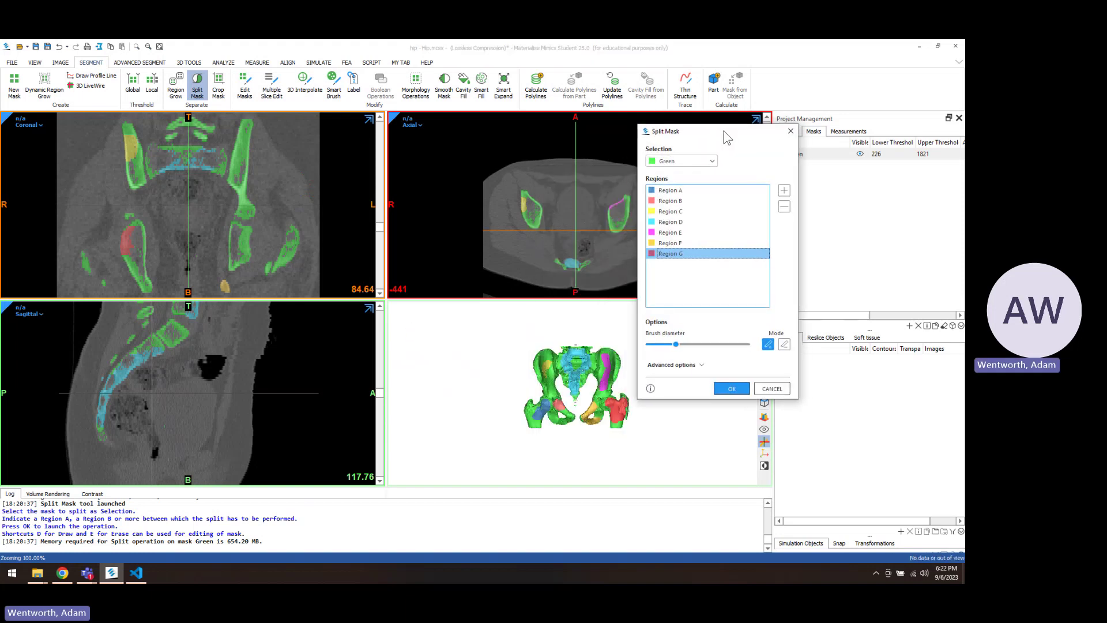
left_click(734, 390)
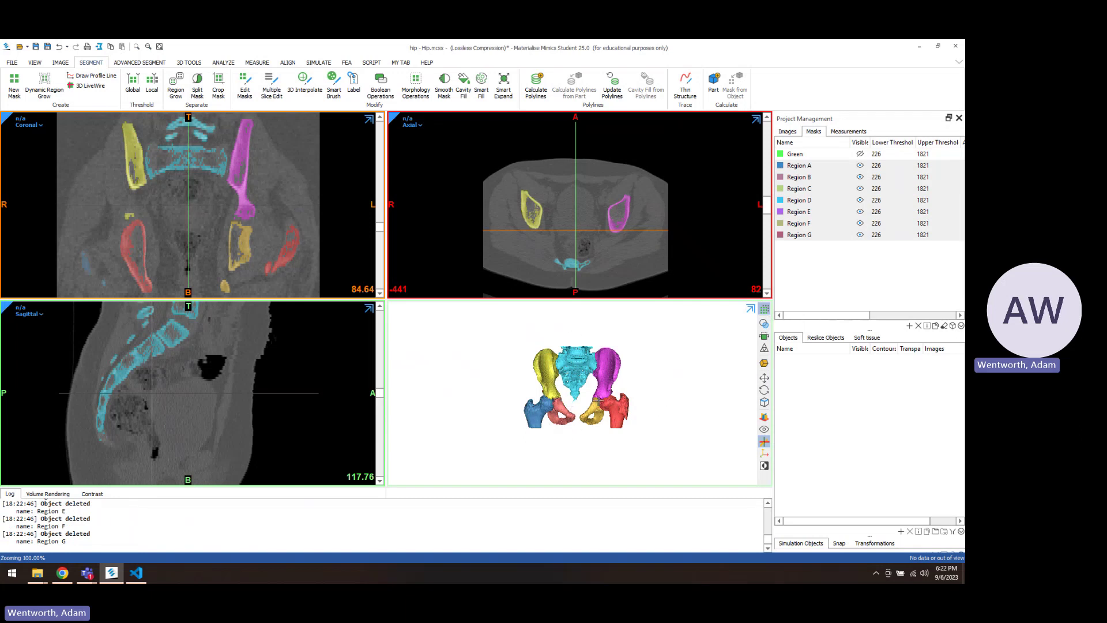
Step: Rename Regions A, B and C to RT Femur, RT Ischium and RT Ilium
left_click(818, 168)
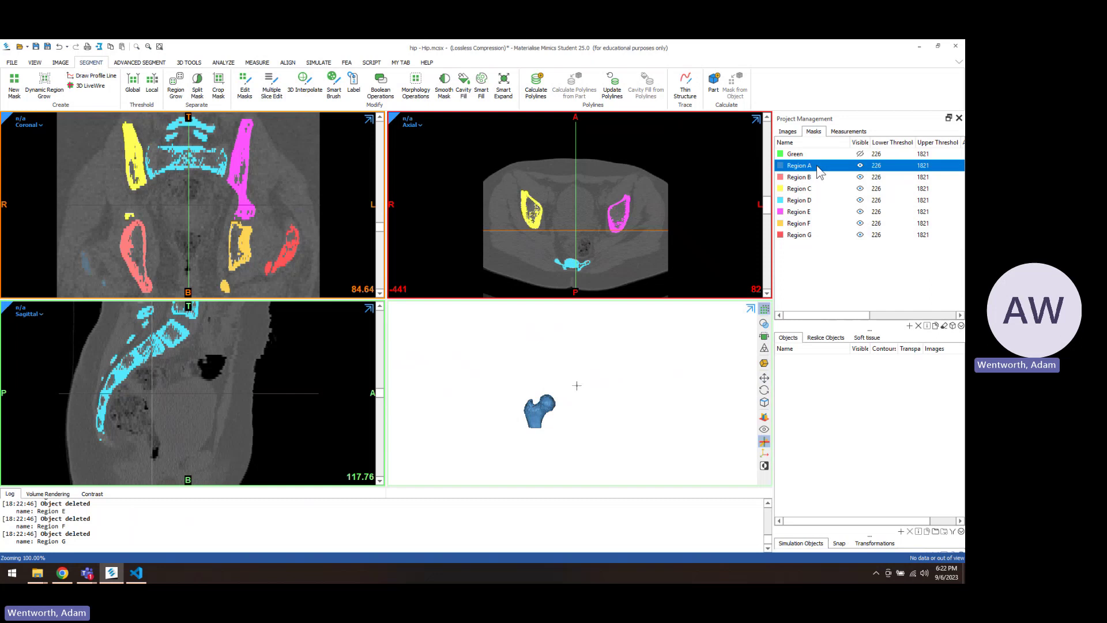
left_click(817, 166)
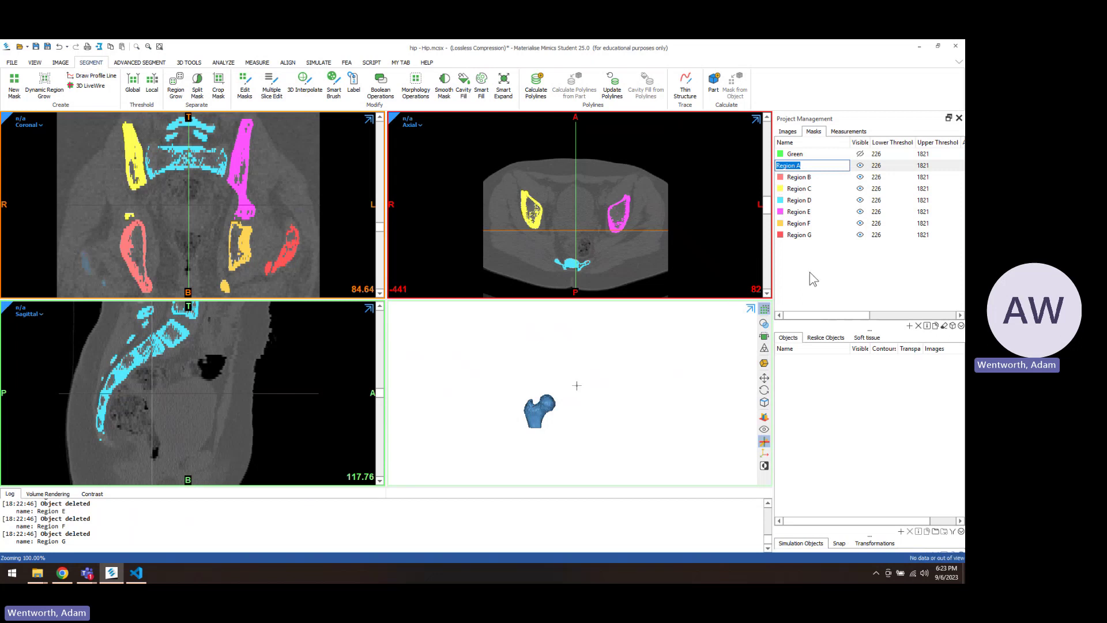
type("RT Femur")
key("Return")
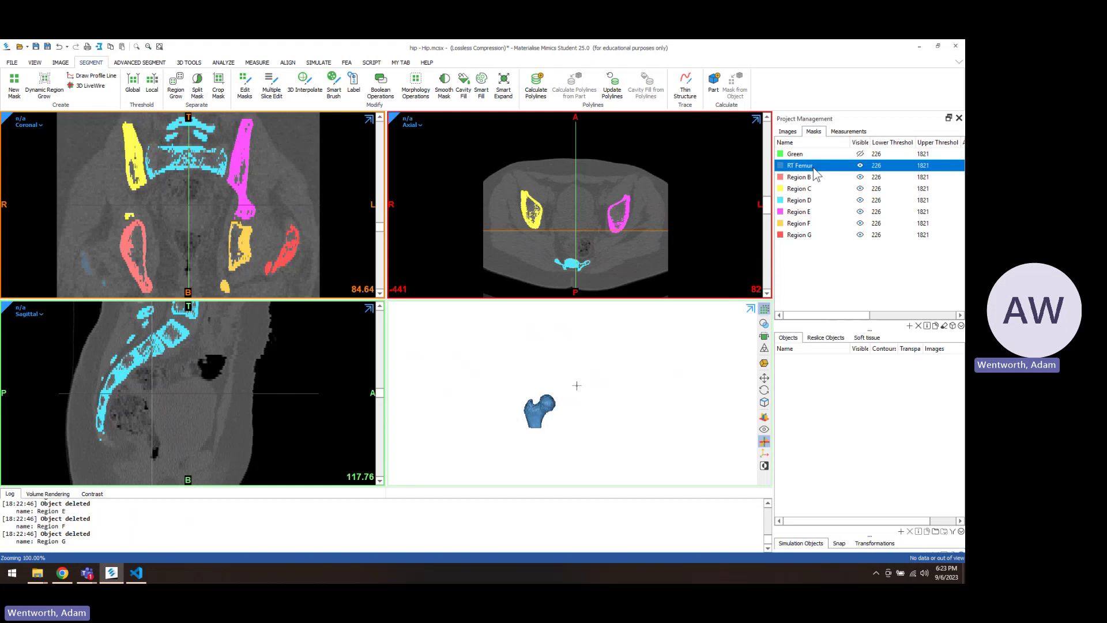
left_click(807, 179)
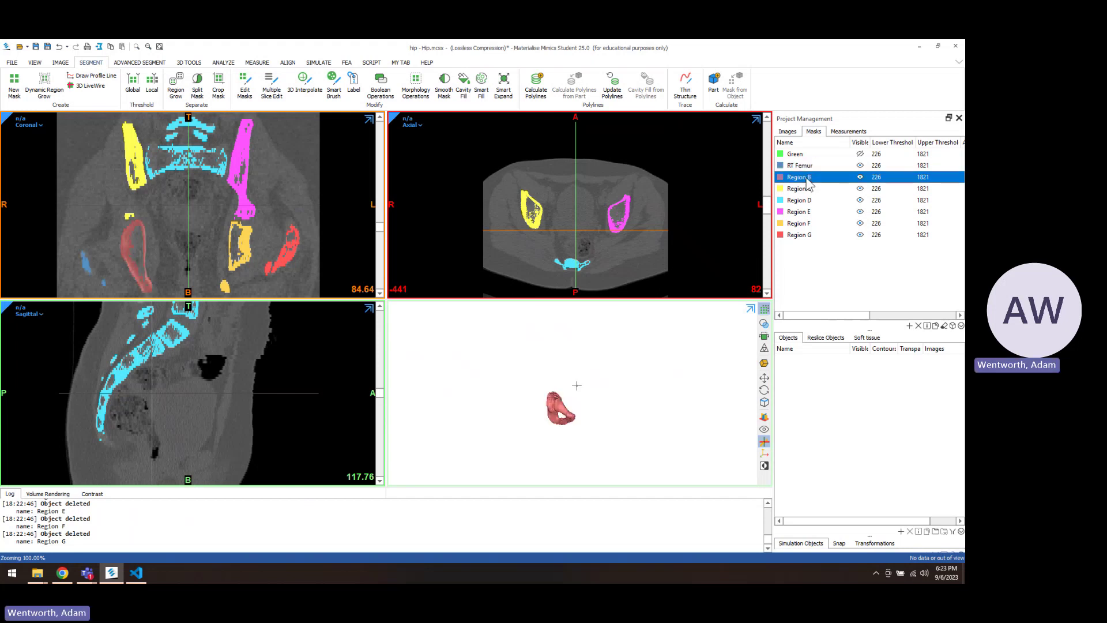
double_click(807, 177)
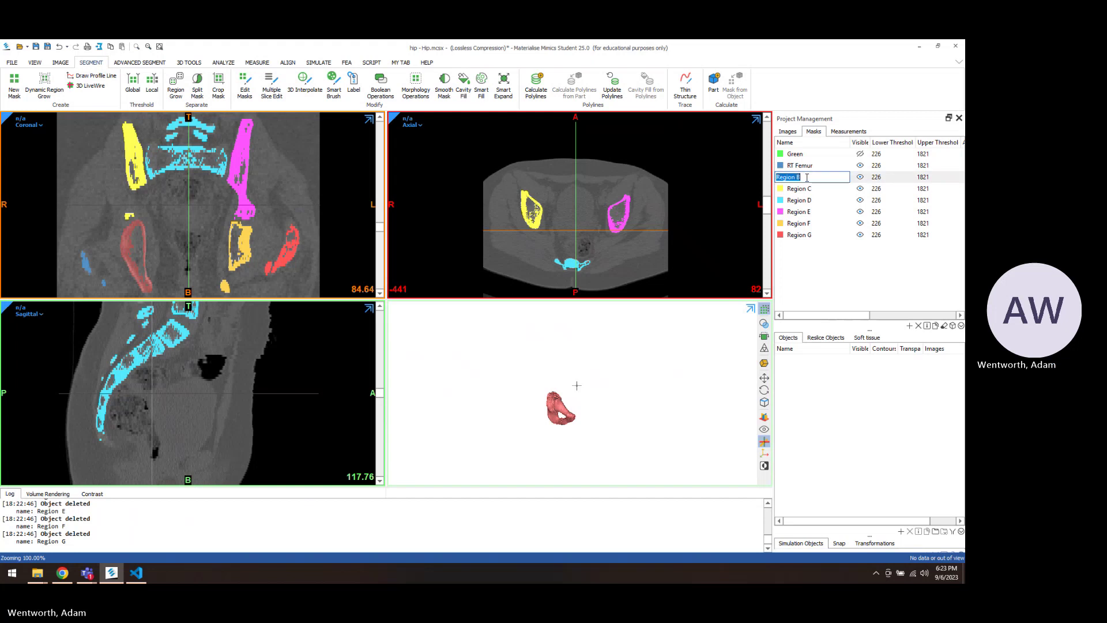
type("RT")
double_click(799, 189)
type("RT ")
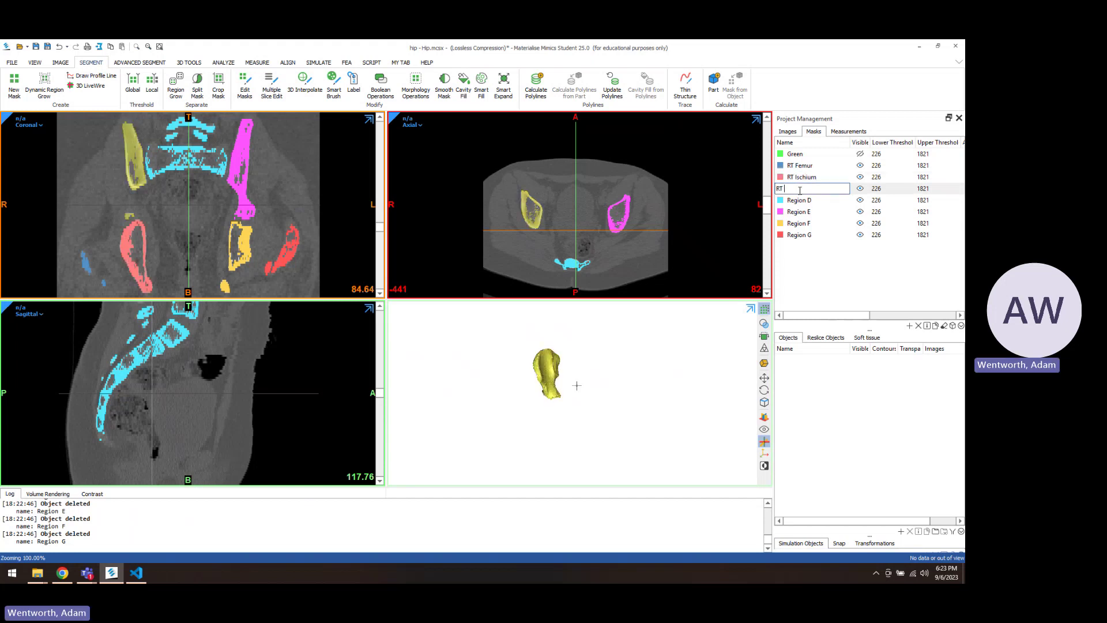
type("Ilium")
Step: Rename Regions D–G to Sacrum, LT Ilium, LT Ischium and LT Femur
left_click(799, 201)
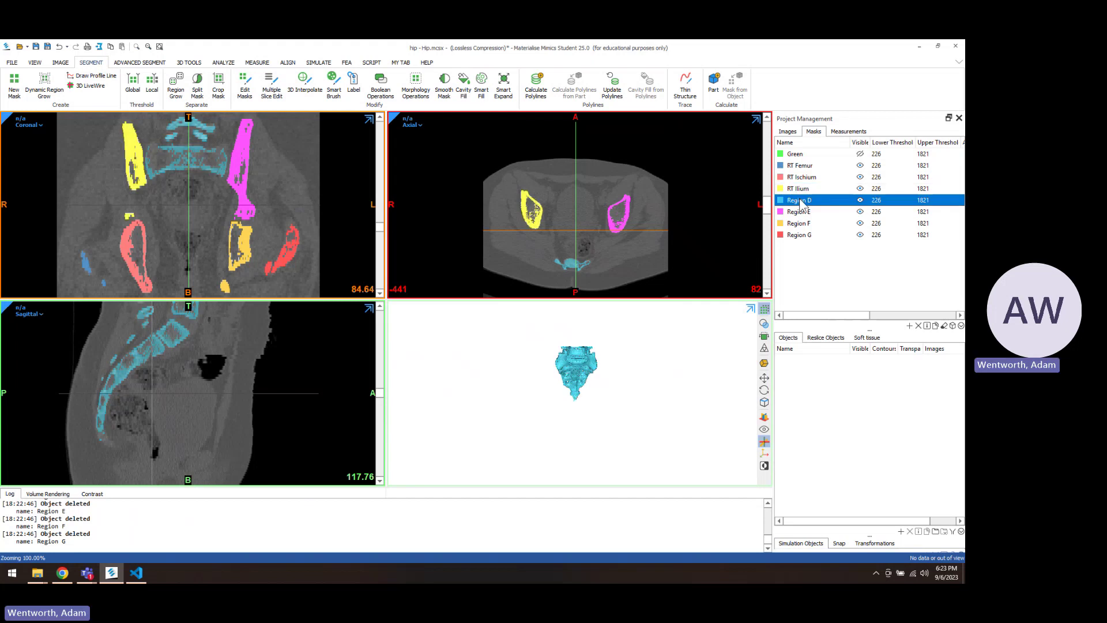
left_click(799, 199)
type("Sacrum")
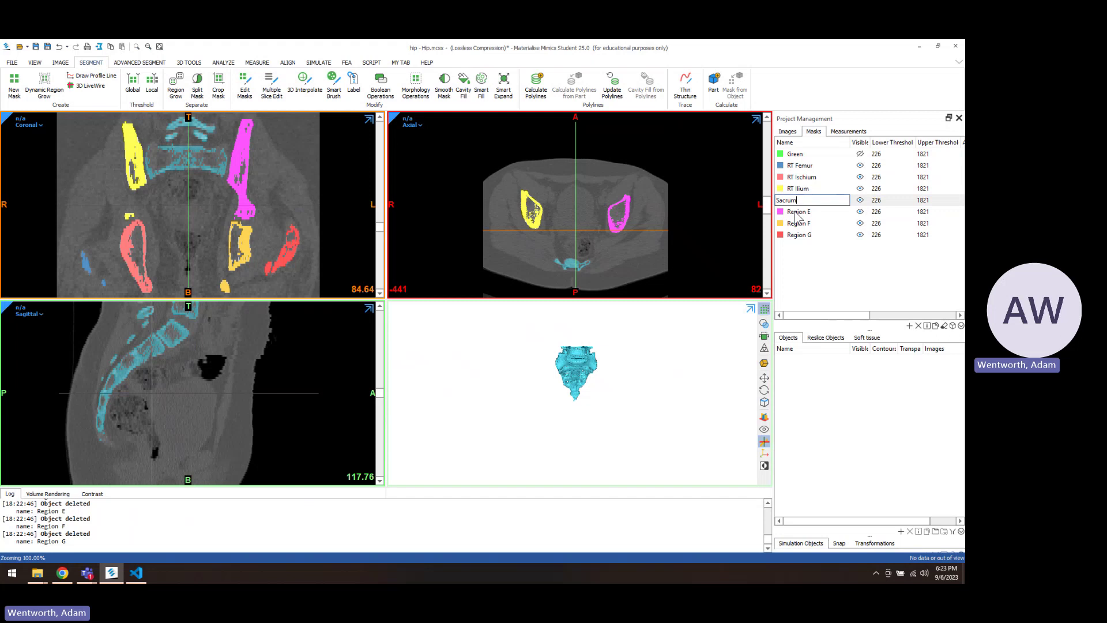
left_click(798, 212)
left_click(798, 212)
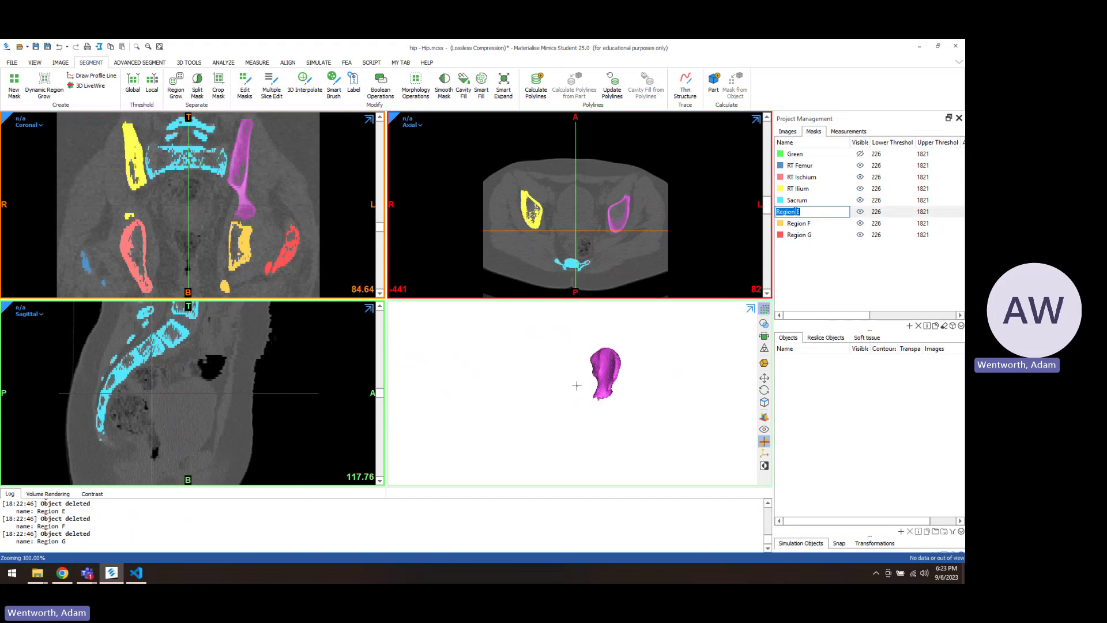
type("LT Ilium")
left_click(799, 224)
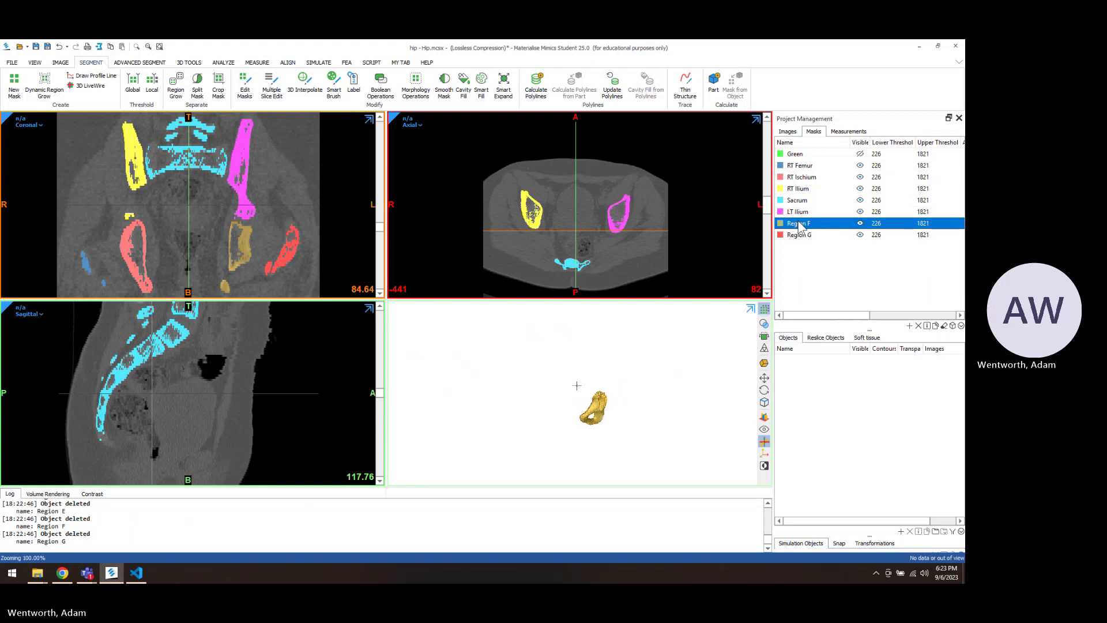
left_click(799, 224)
type("LT Isc")
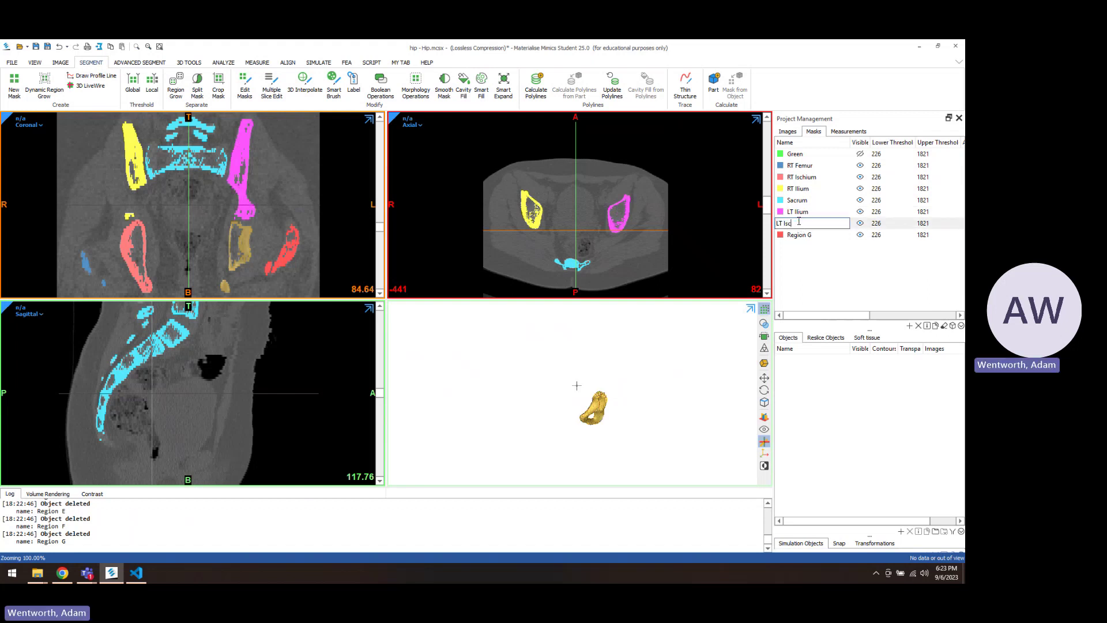
type("hium")
left_click(801, 237)
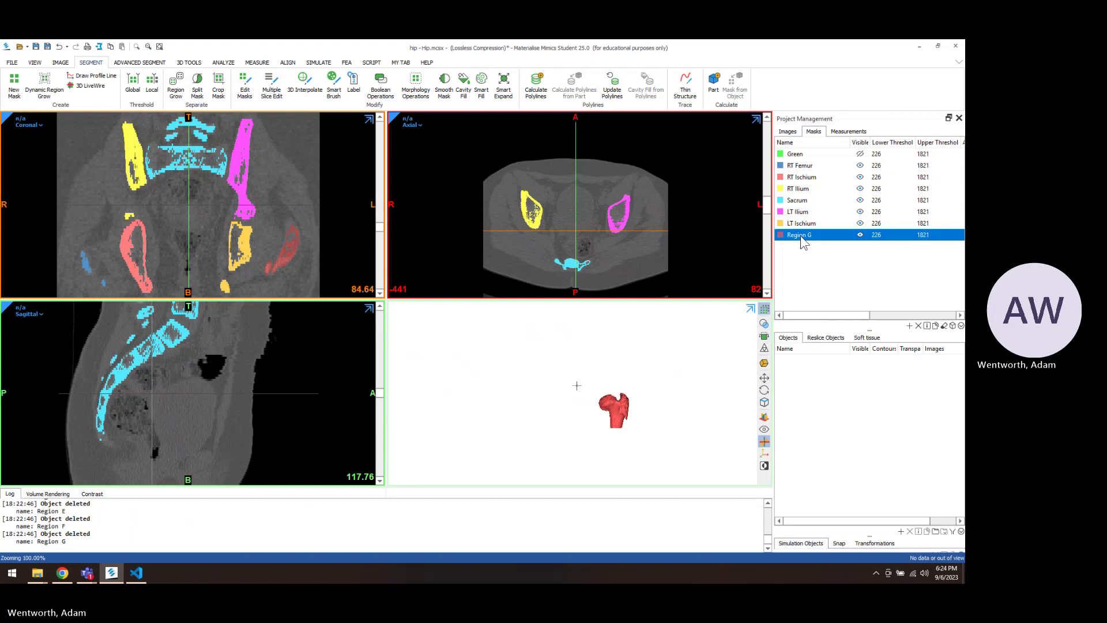
left_click(800, 236)
type("LLT")
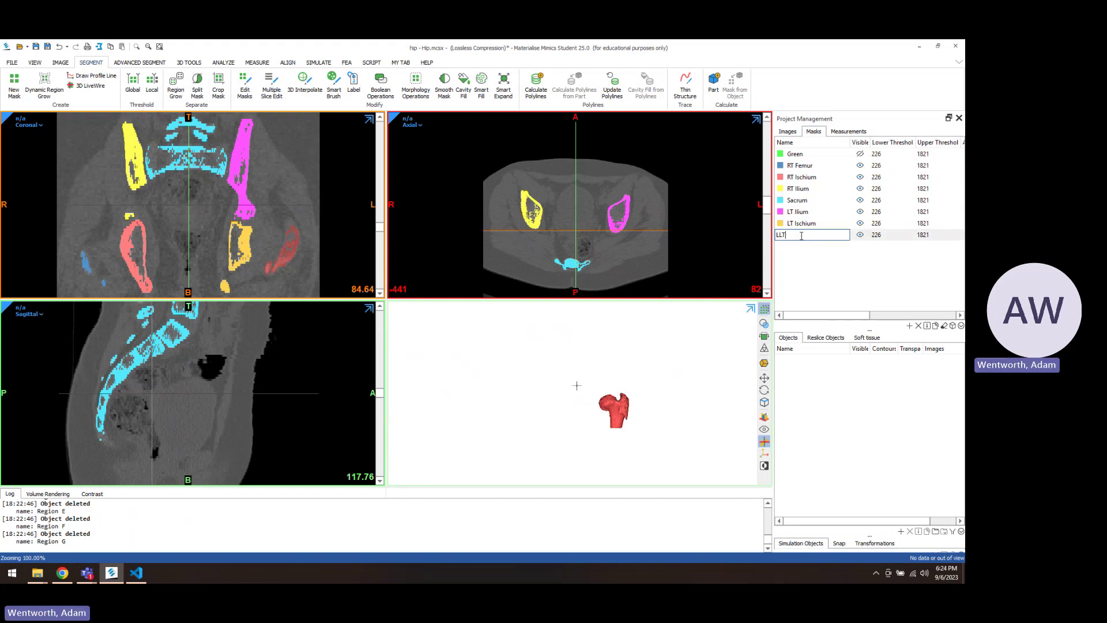
type(" Femur")
key("Return")
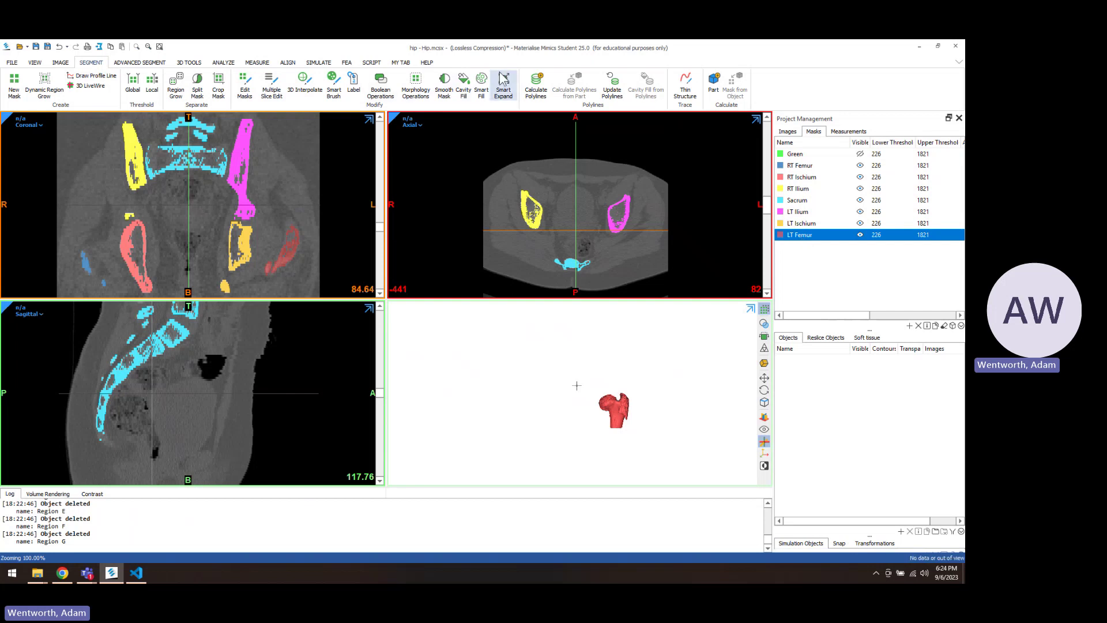
Step: Run a global Smart Fill on the RT Femur mask with a 1-voxel hole closing distance
left_click(482, 84)
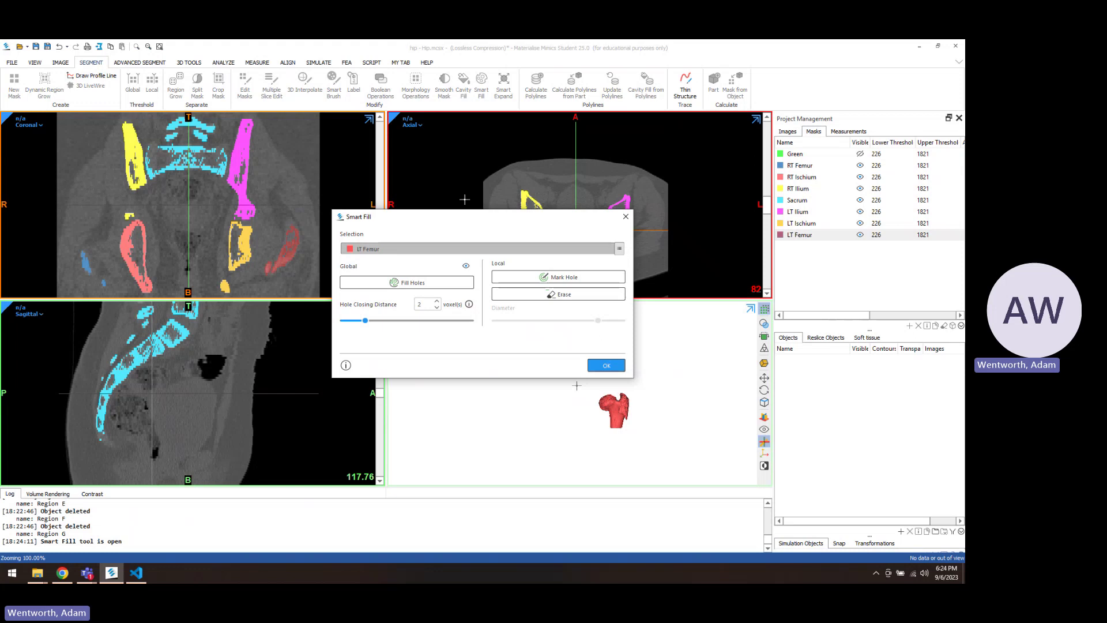
left_click(618, 249)
left_click(650, 283)
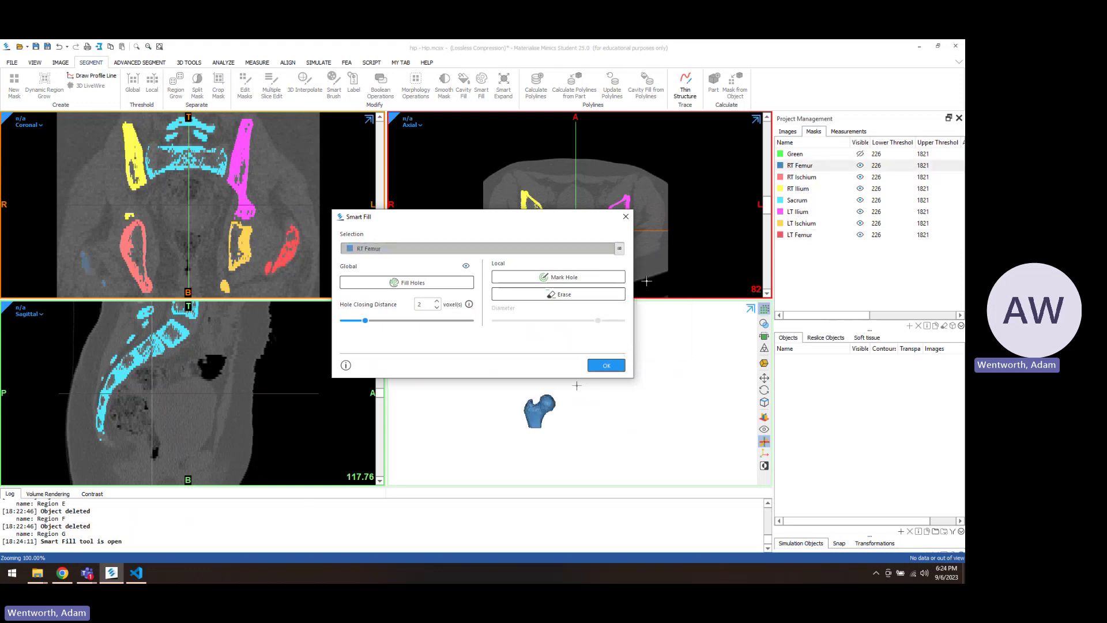
left_click(437, 308)
left_click_drag(455, 221, 299, 329)
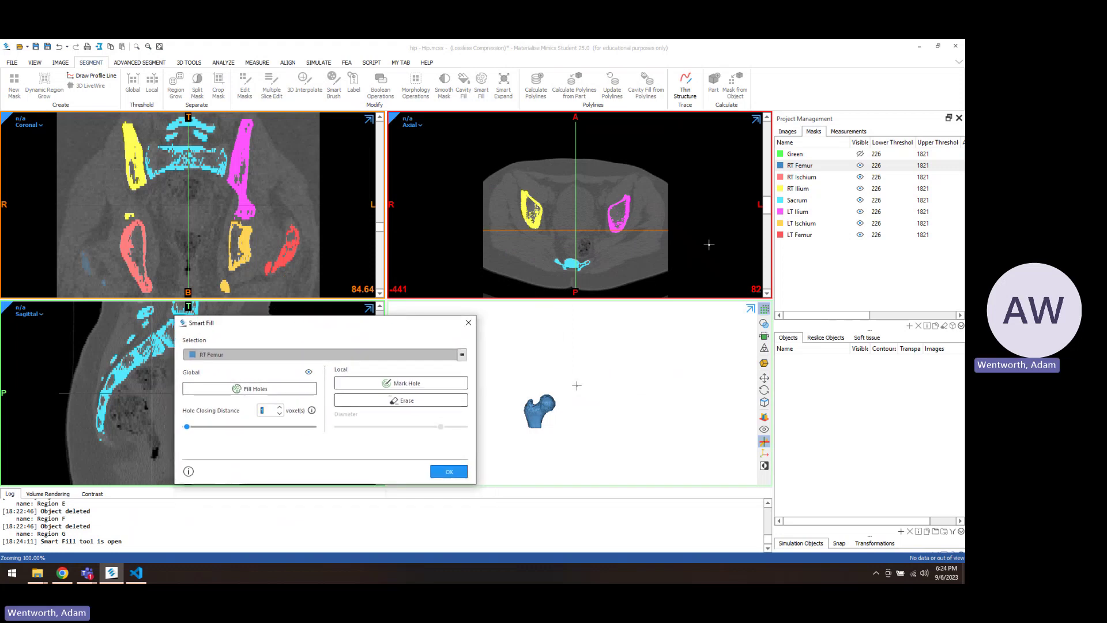
left_click(769, 208)
left_click_drag(769, 209, 764, 265)
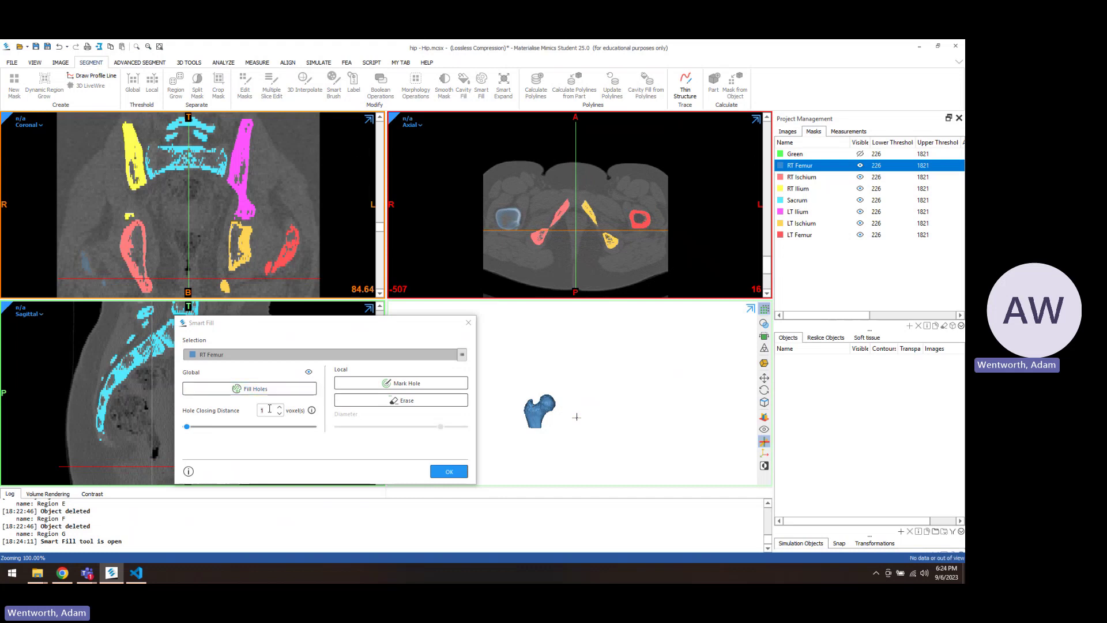
left_click(256, 389)
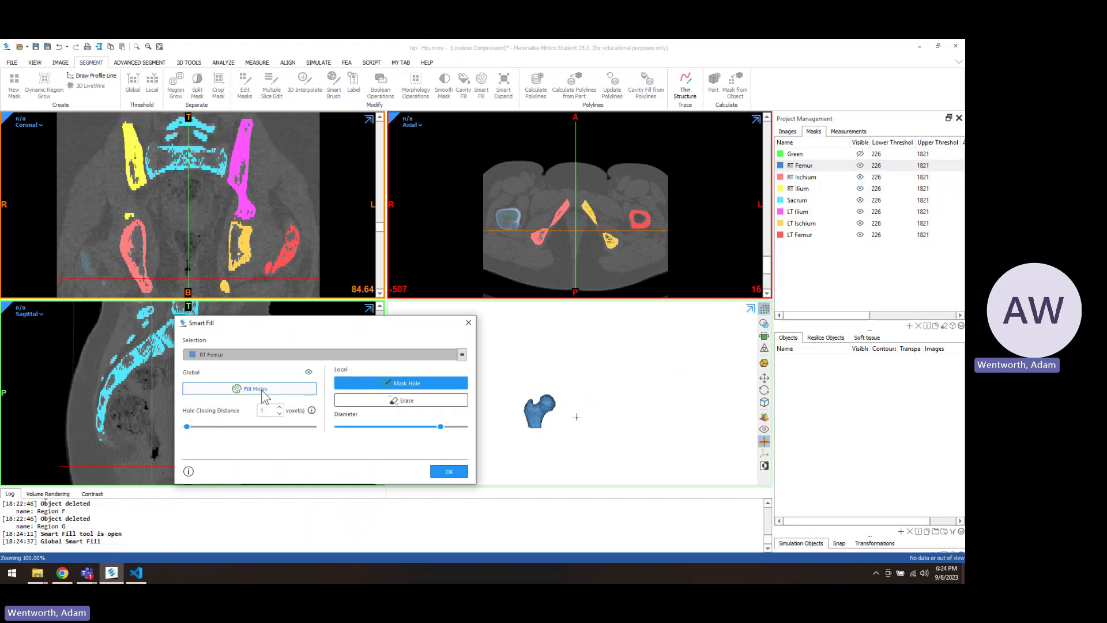
Step: Maximize the axial slice and mark the right femur's hollow shaft as a hole with a 17.3% brush
key("ctrl+m")
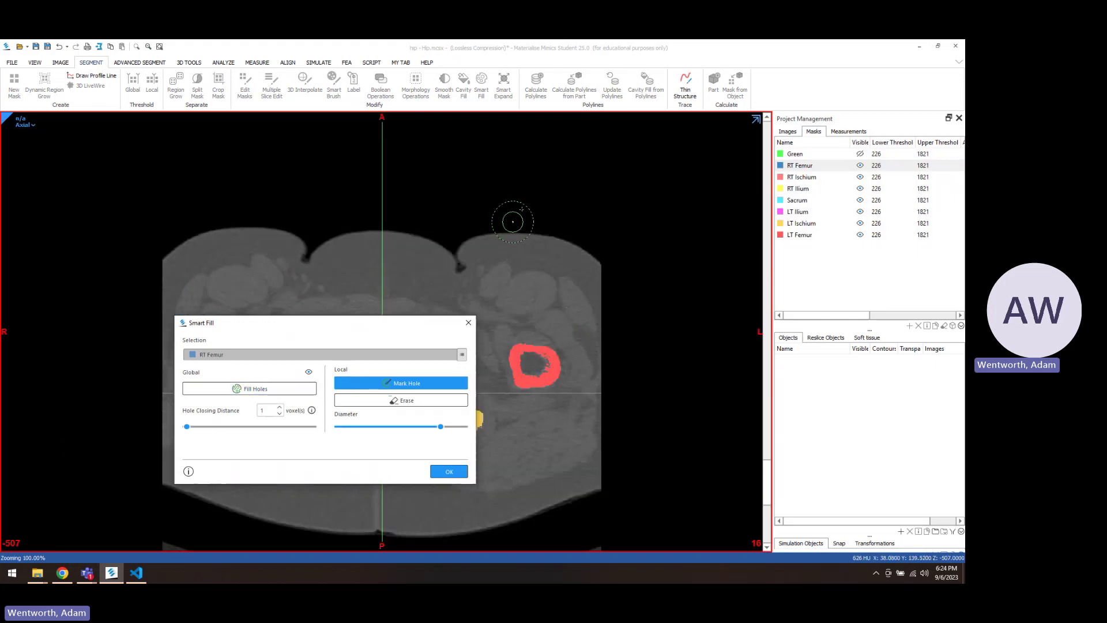
left_click_drag(400, 326, 506, 152)
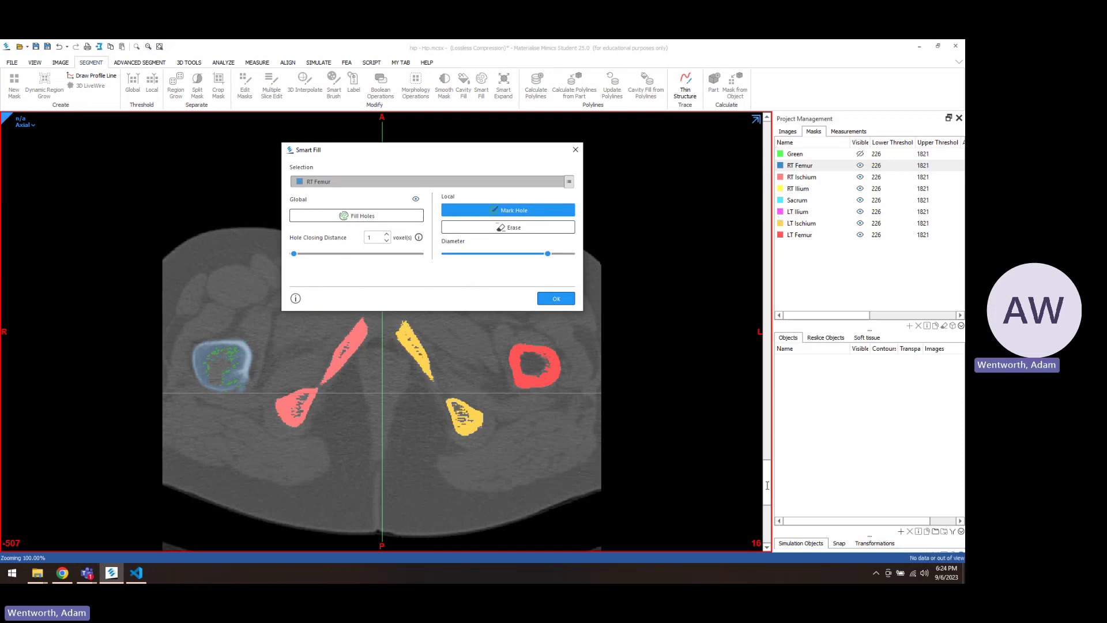
left_click_drag(766, 485, 768, 443)
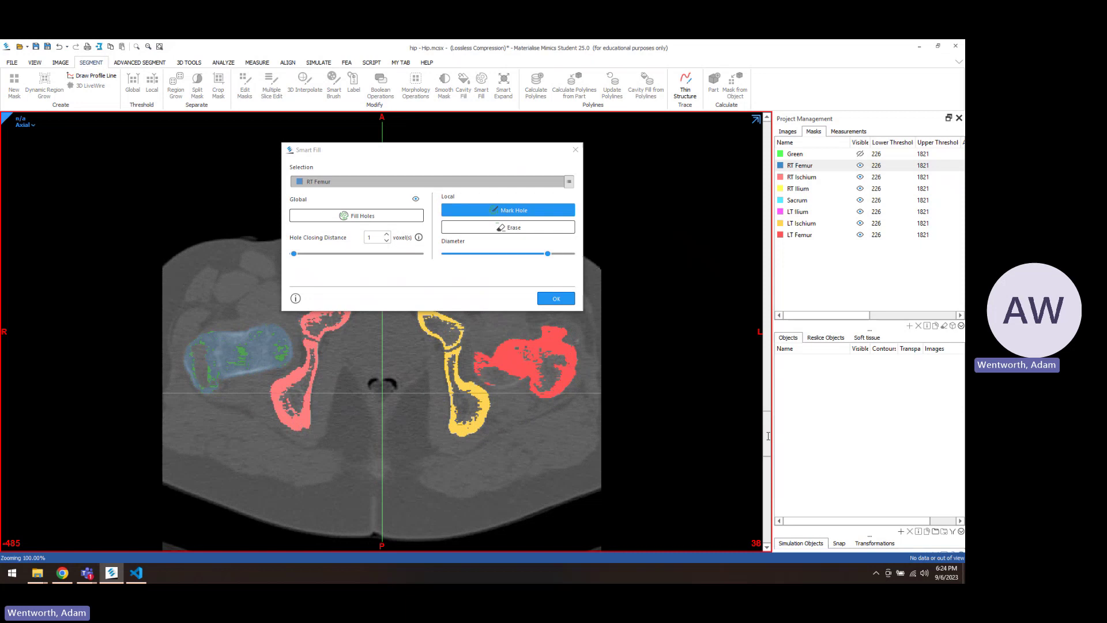
left_click_drag(768, 432, 767, 430)
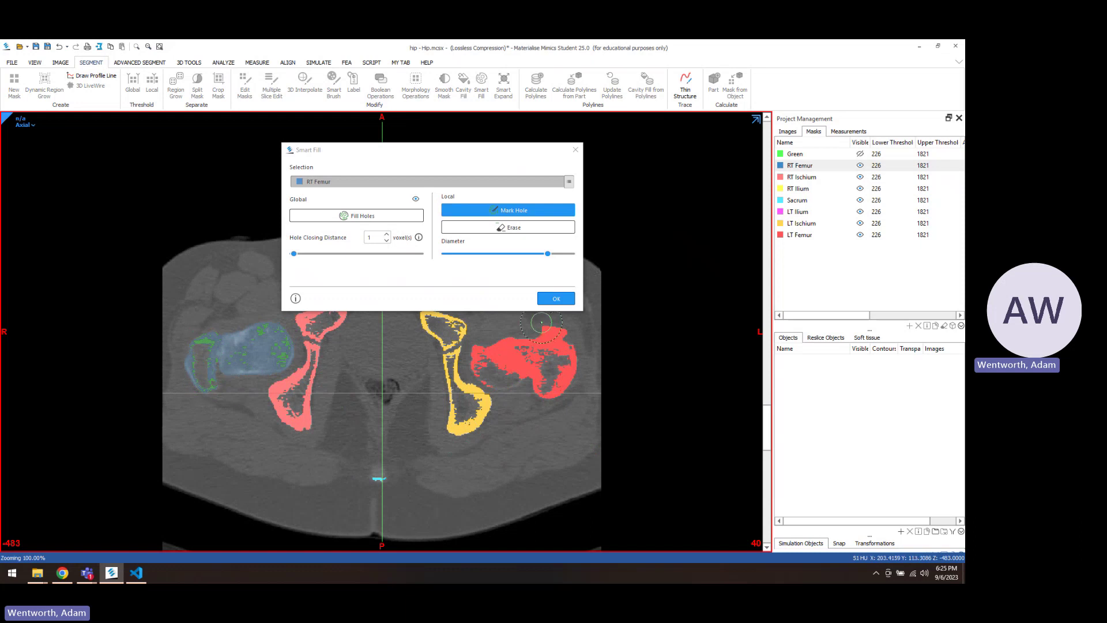
left_click_drag(548, 254, 509, 255)
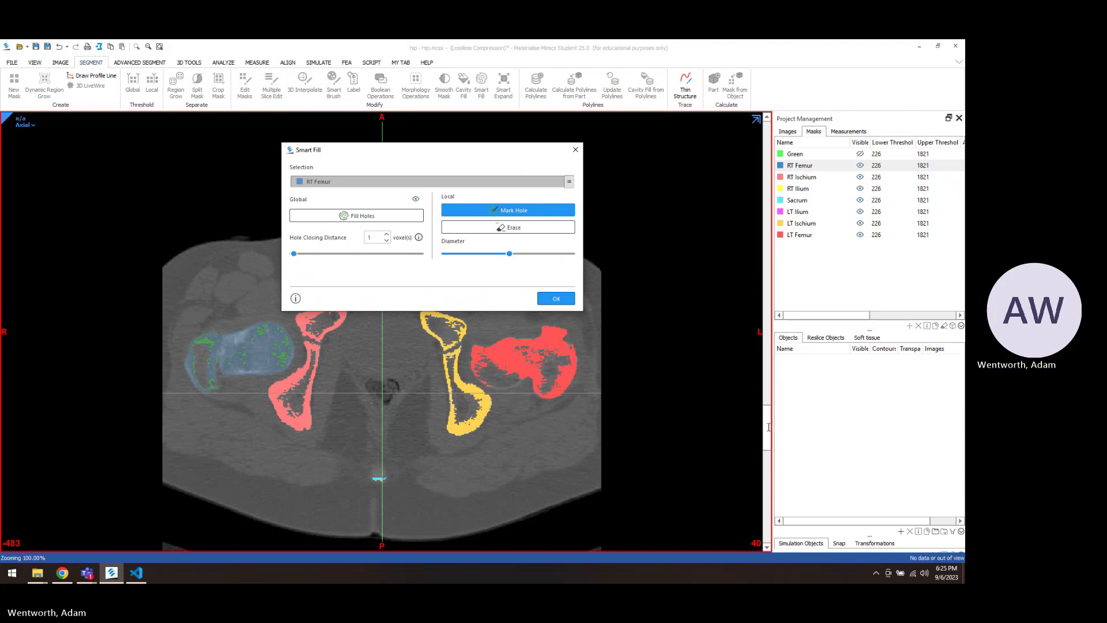
left_click_drag(768, 427, 773, 527)
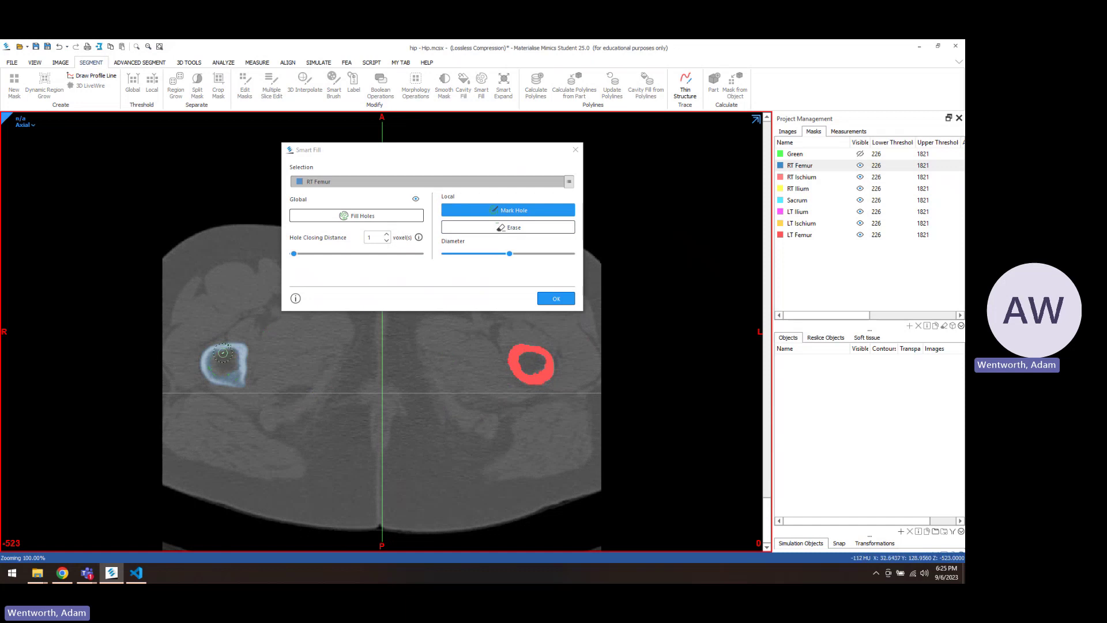
left_click_drag(510, 255, 547, 254)
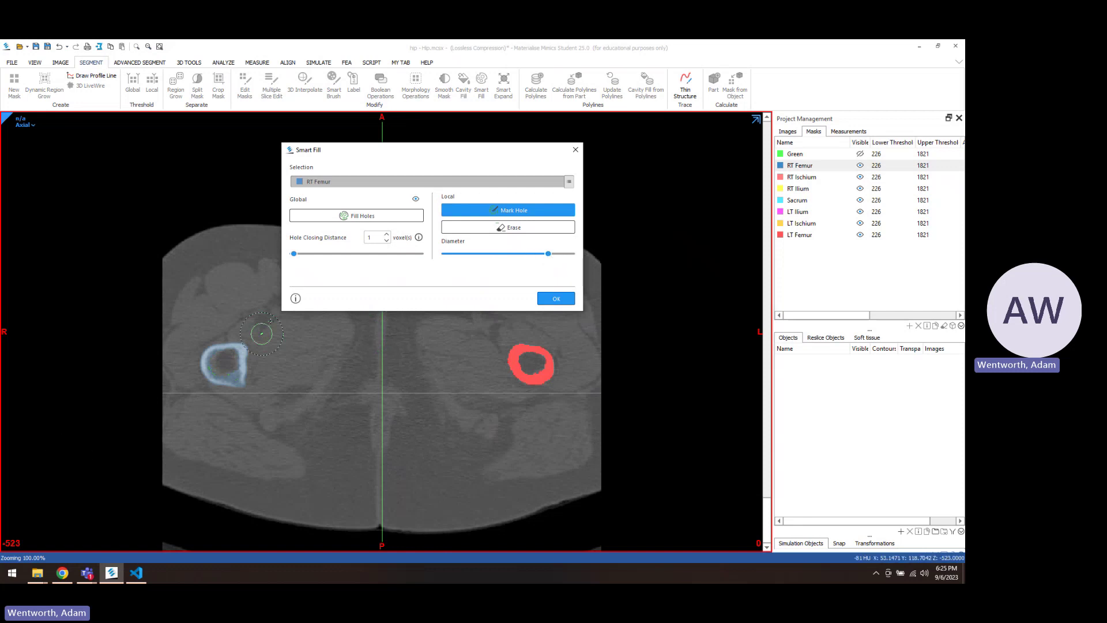
mouse_move(229, 359)
left_mouse_down()
mouse_move(217, 355)
mouse_move(212, 369)
mouse_move(236, 361)
mouse_move(231, 373)
left_mouse_up()
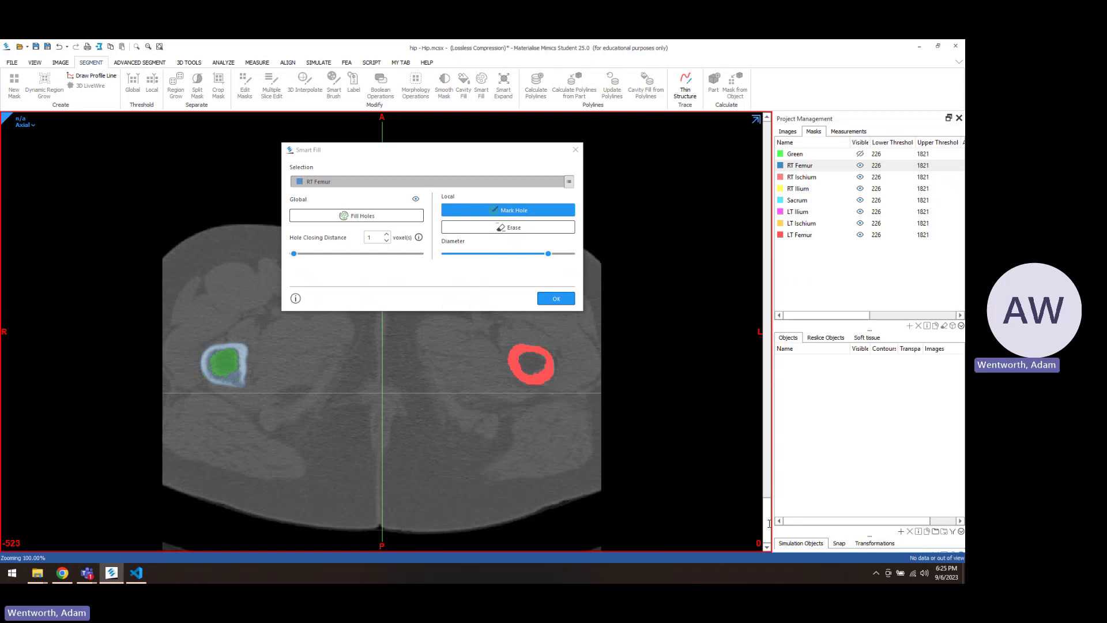
Step: Shrink the brush slightly and mark the gaps inside the right femoral head as holes
left_click_drag(768, 521, 768, 427)
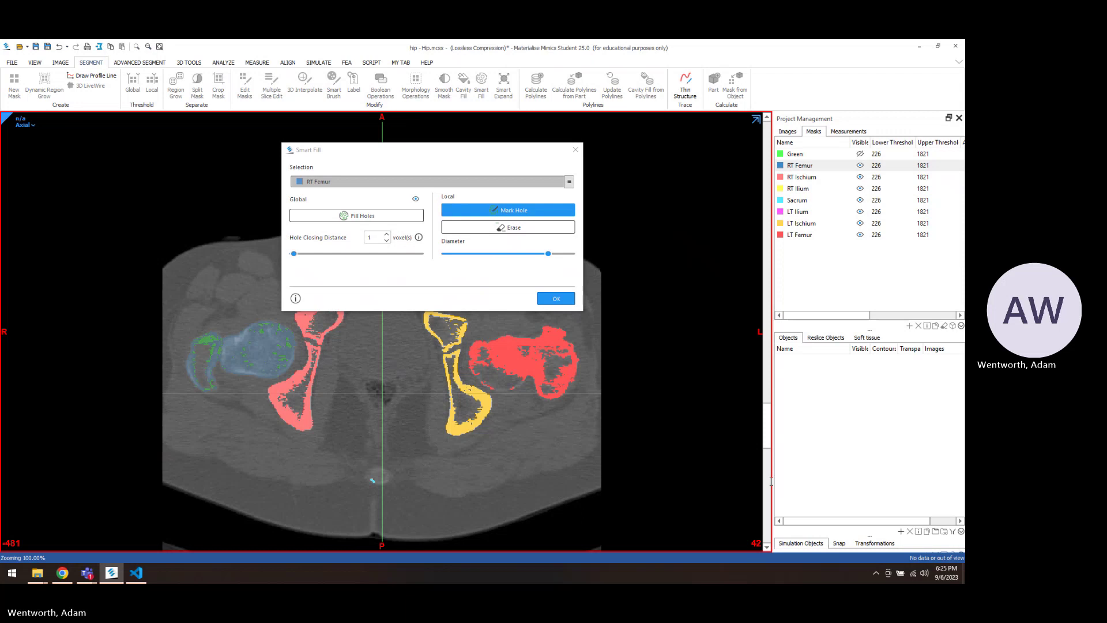
scroll(766, 414, "down", 2)
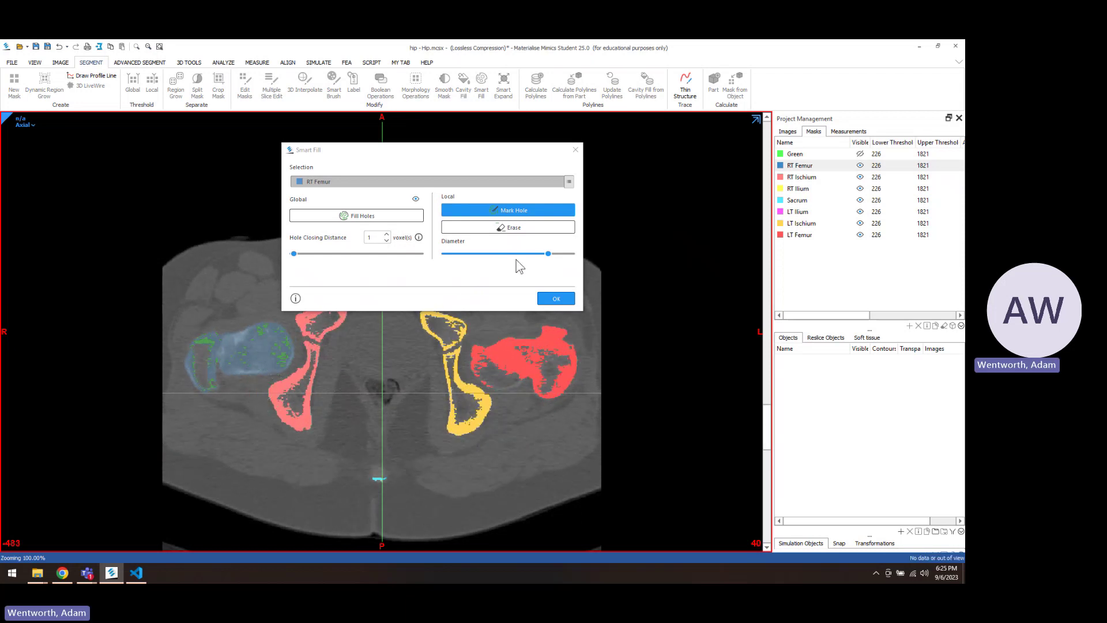
left_click_drag(547, 254, 515, 253)
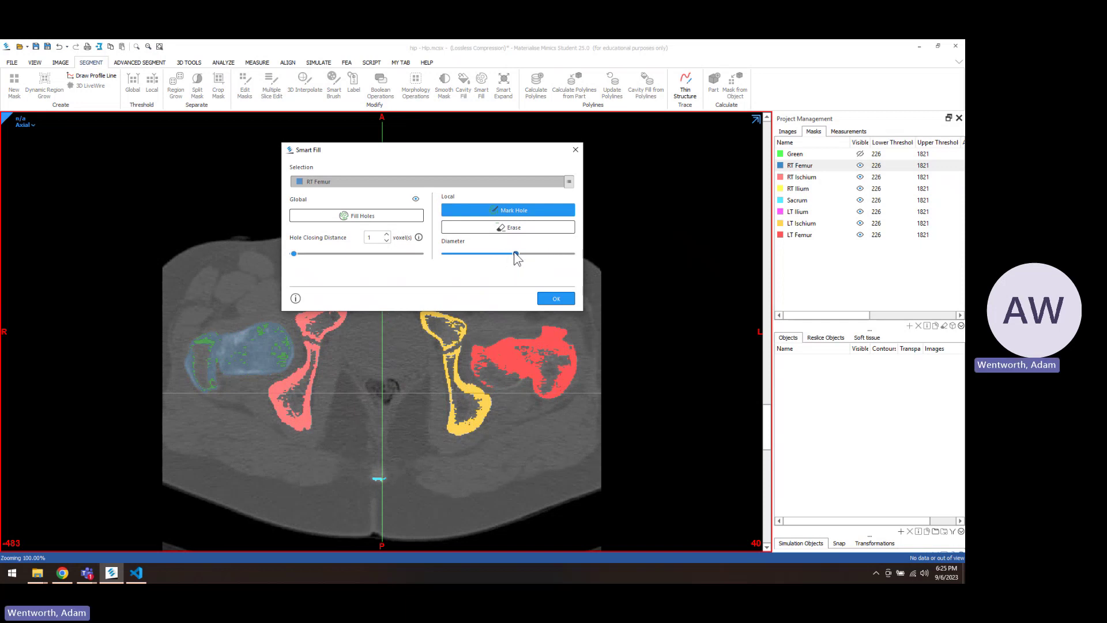
left_click(205, 382)
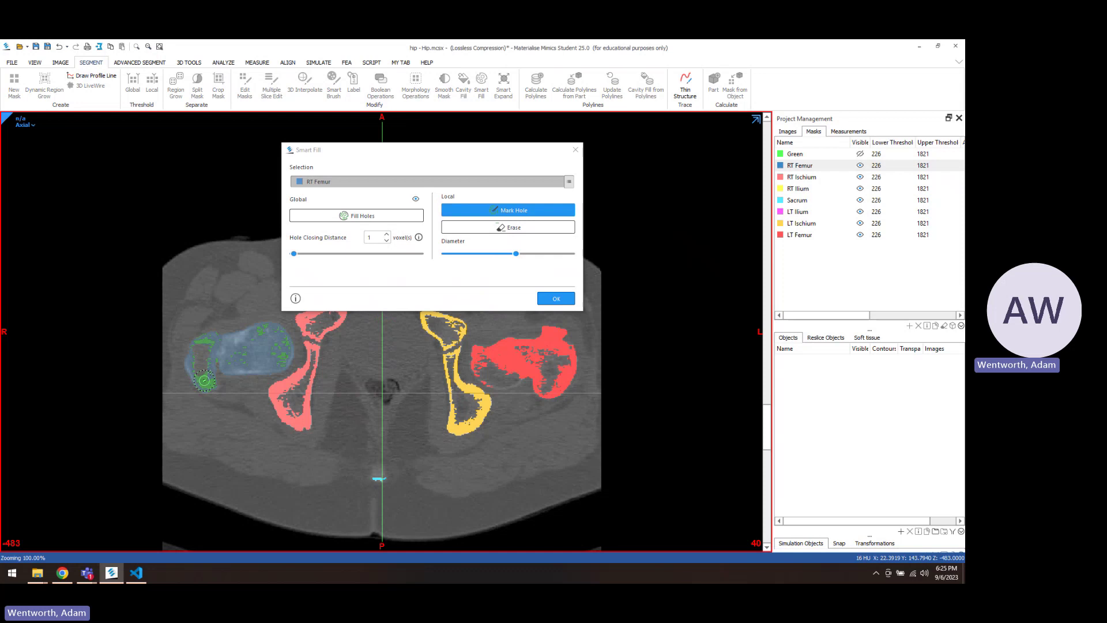
left_click_drag(204, 380, 201, 351)
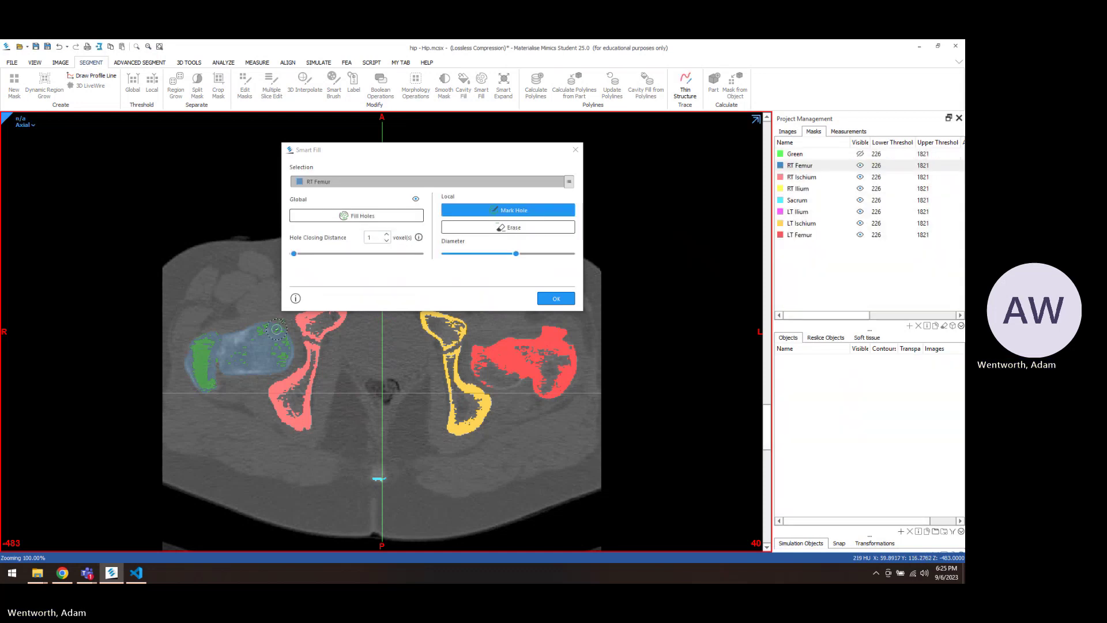
scroll(606, 341, "down", 10)
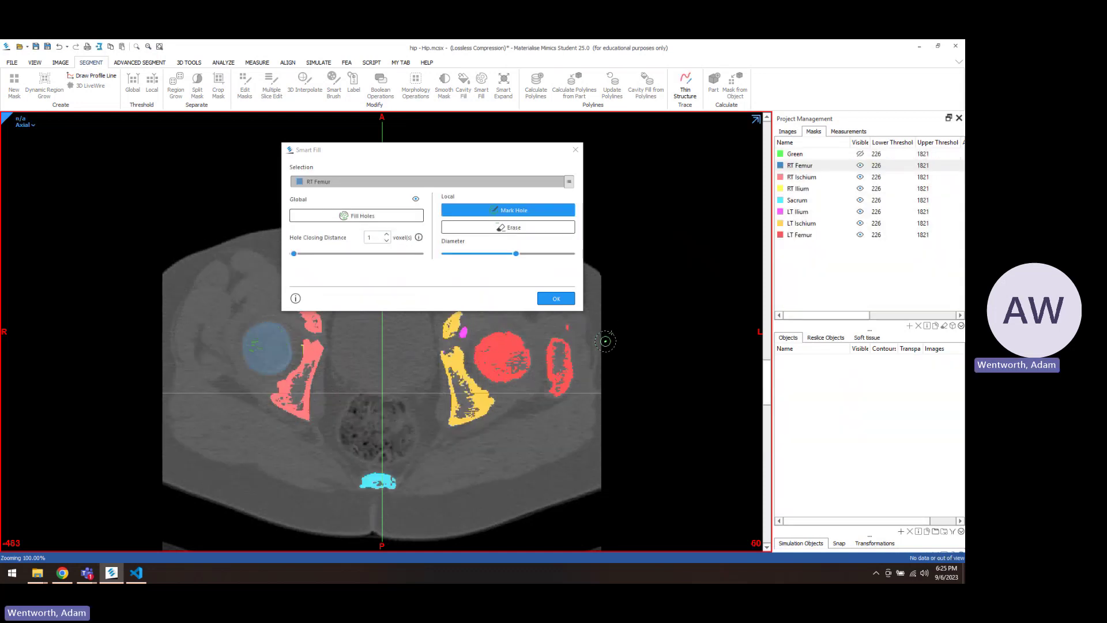
scroll(605, 341, "up", 10)
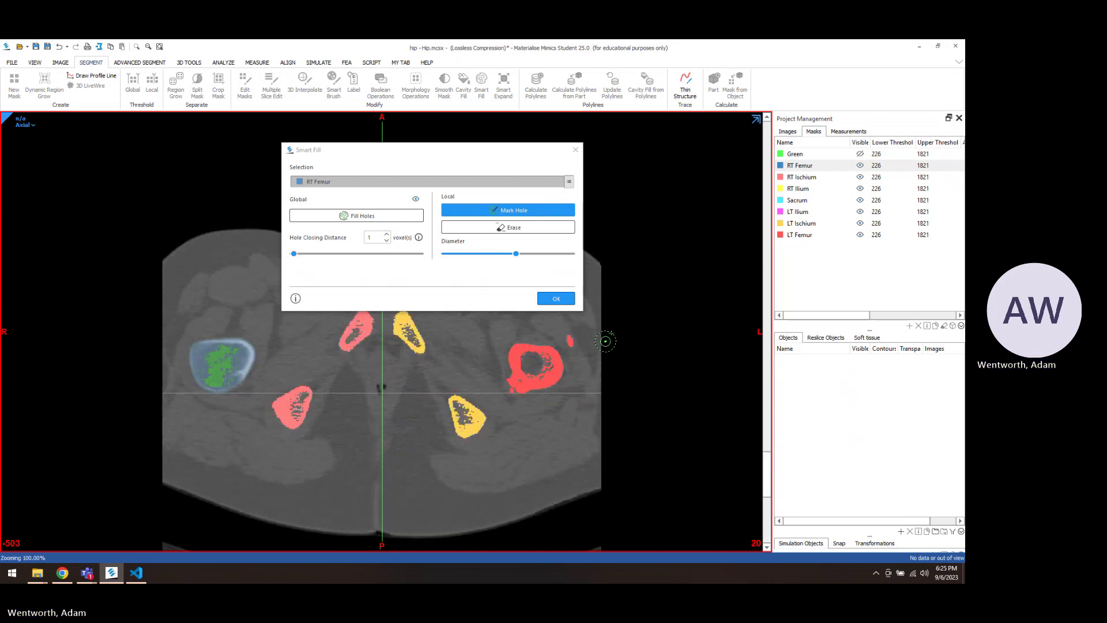
scroll(606, 340, "up", 3)
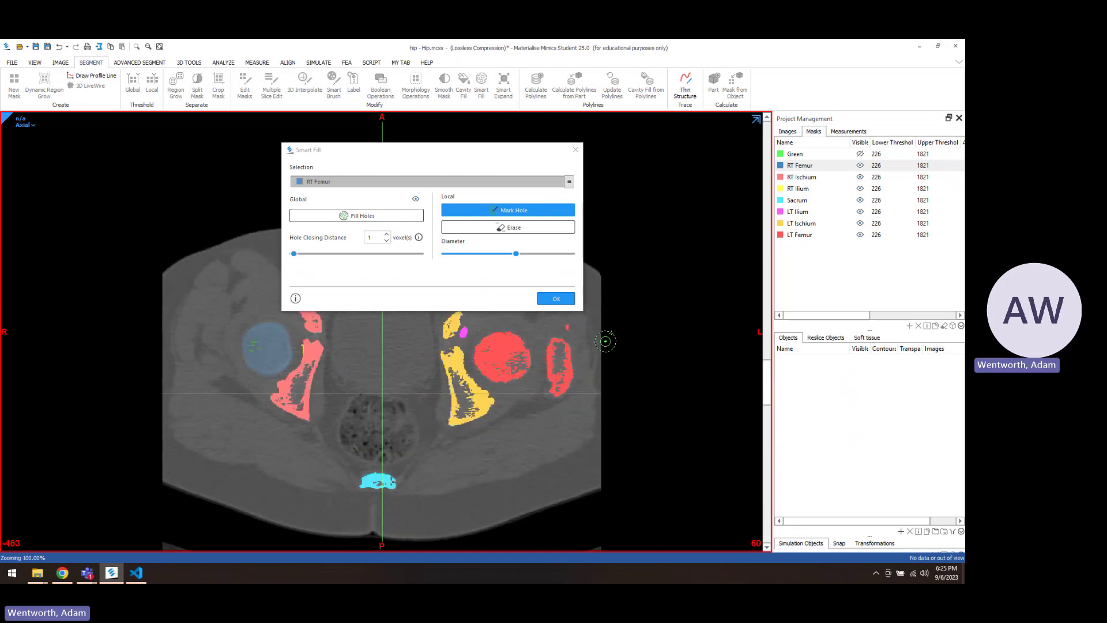
scroll(605, 341, "down", 13)
scroll(606, 341, "up", 10)
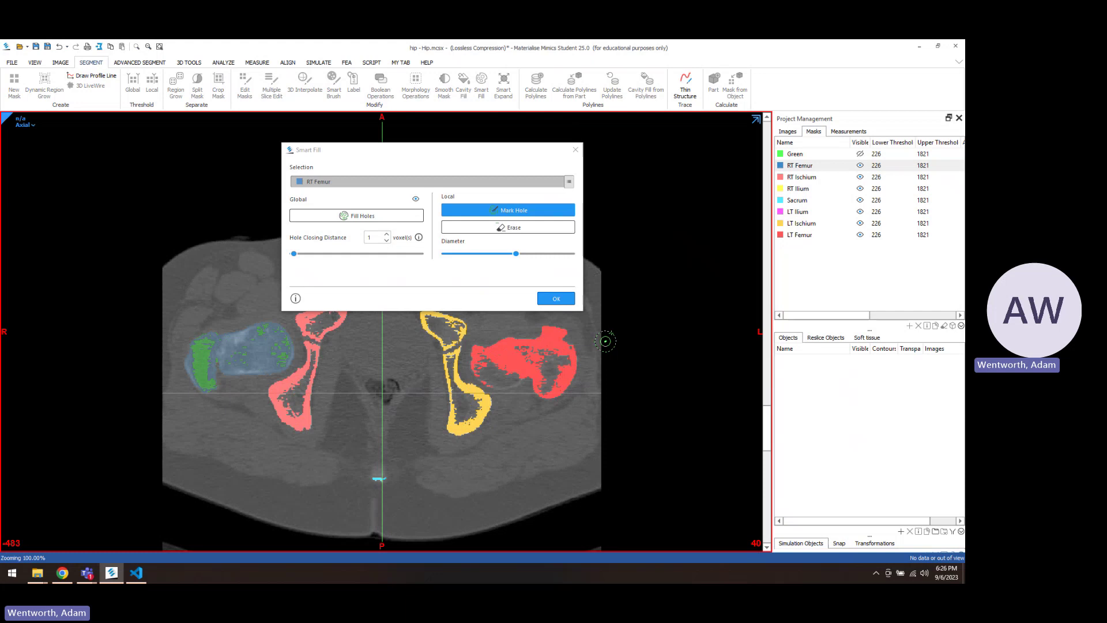
scroll(605, 340, "down", 5)
scroll(605, 341, "up", 5)
Step: Apply the hole fill as a new mask and rename it RT Femur
left_click(555, 298)
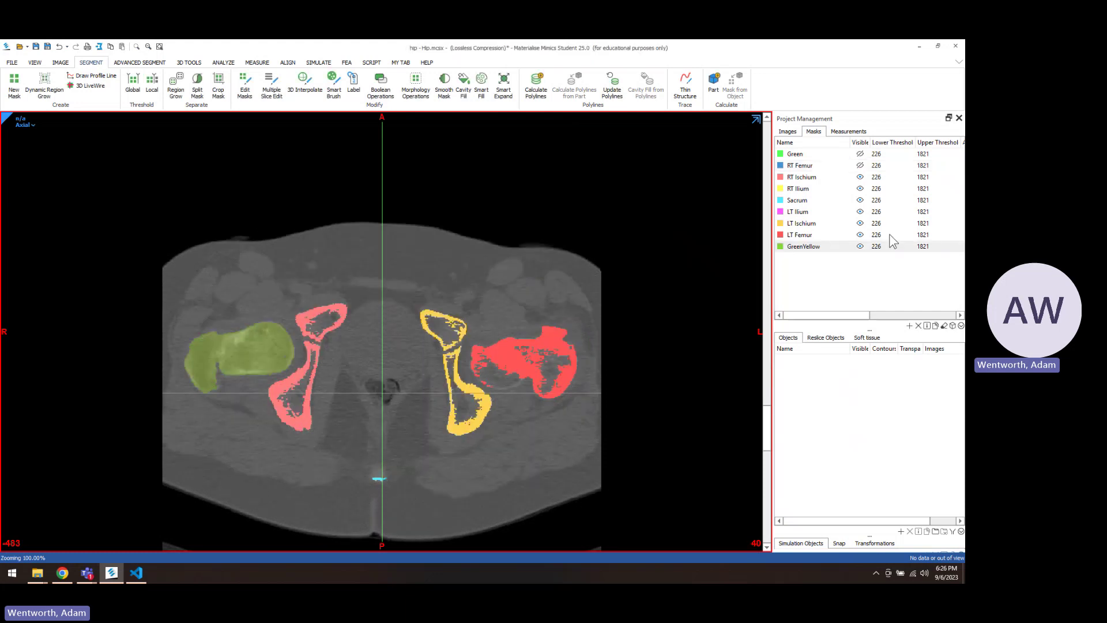
double_click(804, 248)
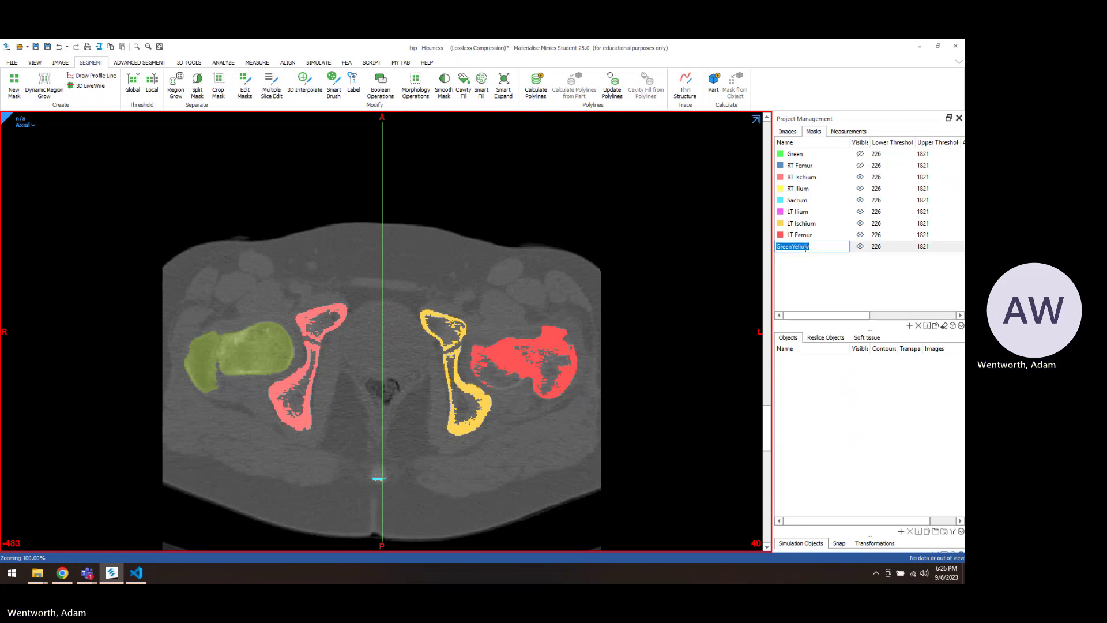
type("RT Fem")
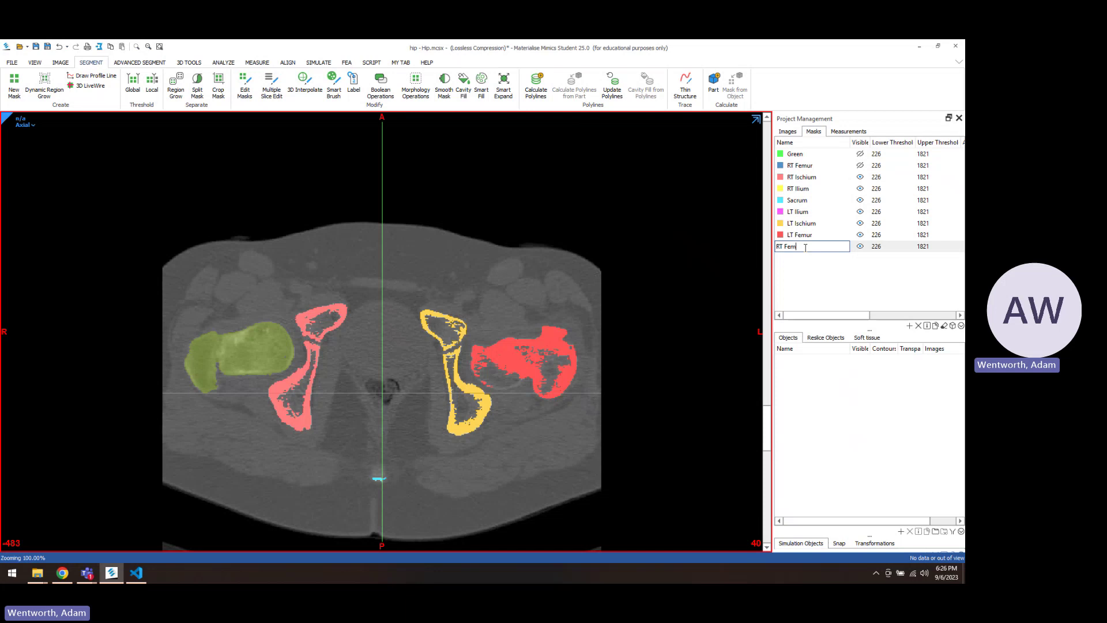
type("ur")
key("Return")
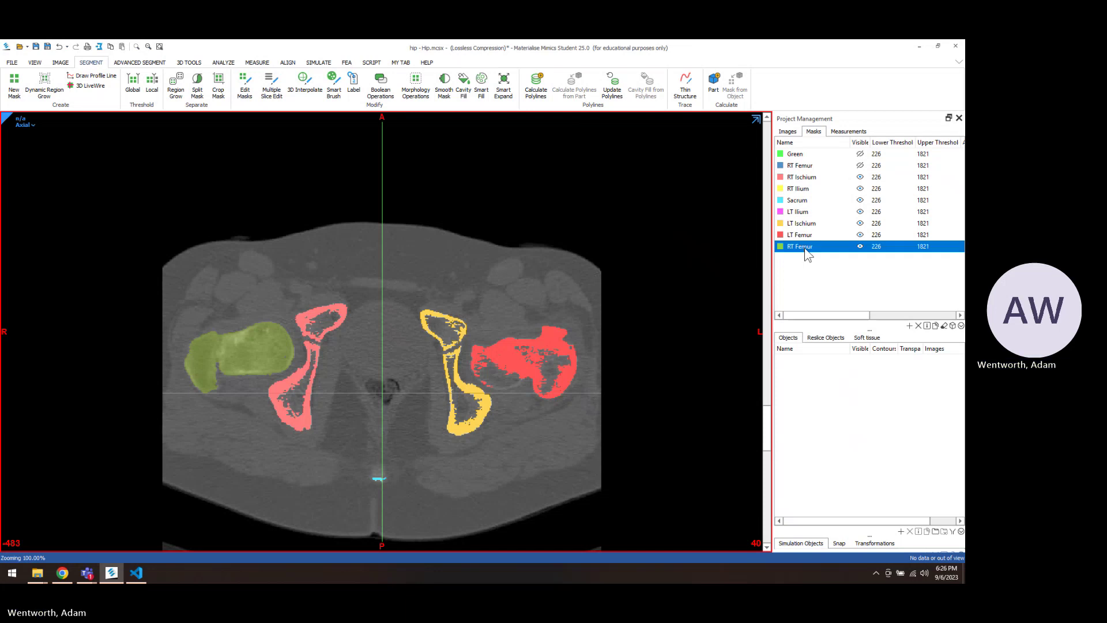
Step: Delete the old unfilled RT Femur mask and select RT Ischium
left_click(800, 166)
key("Delete")
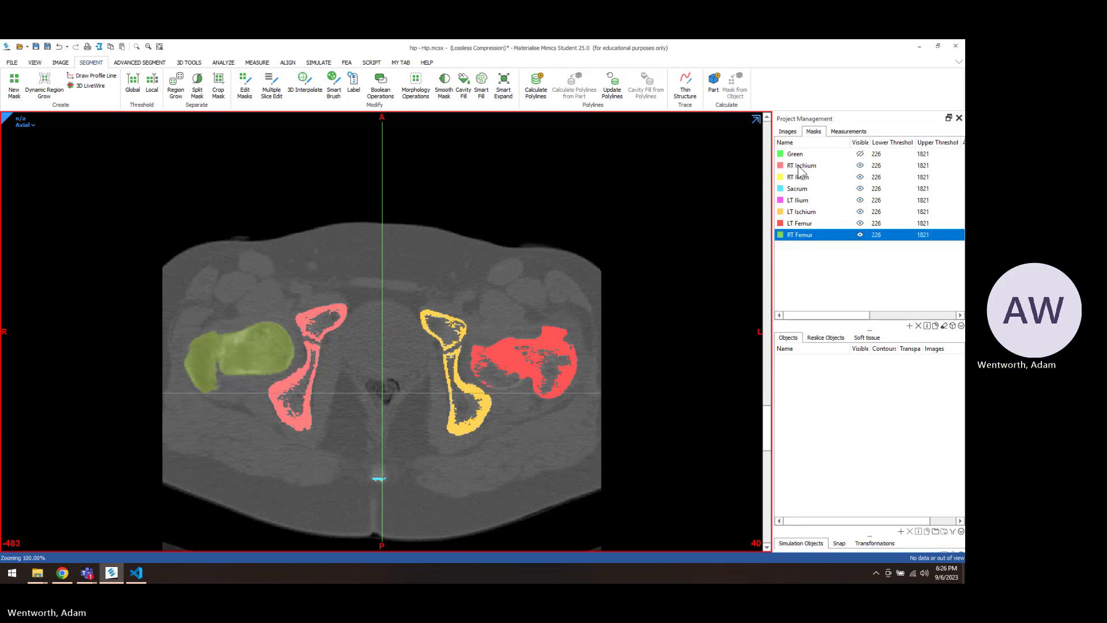
left_click(801, 166)
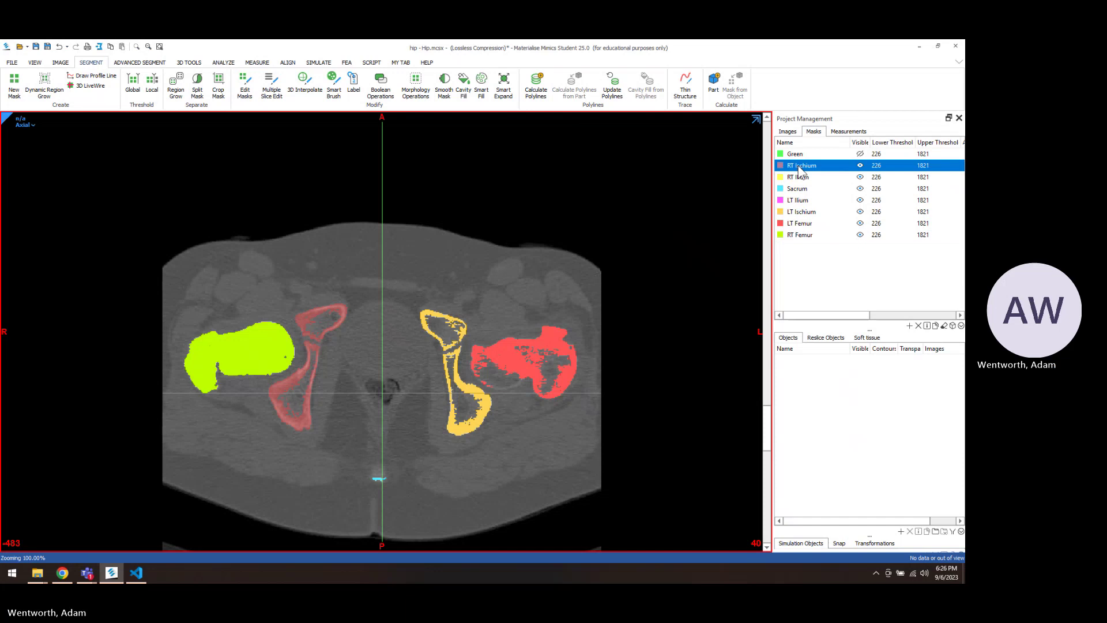
Step: Start Smart Fill on RT Ischium in Mark Hole mode and mark gaps along the right ischium
left_click(479, 86)
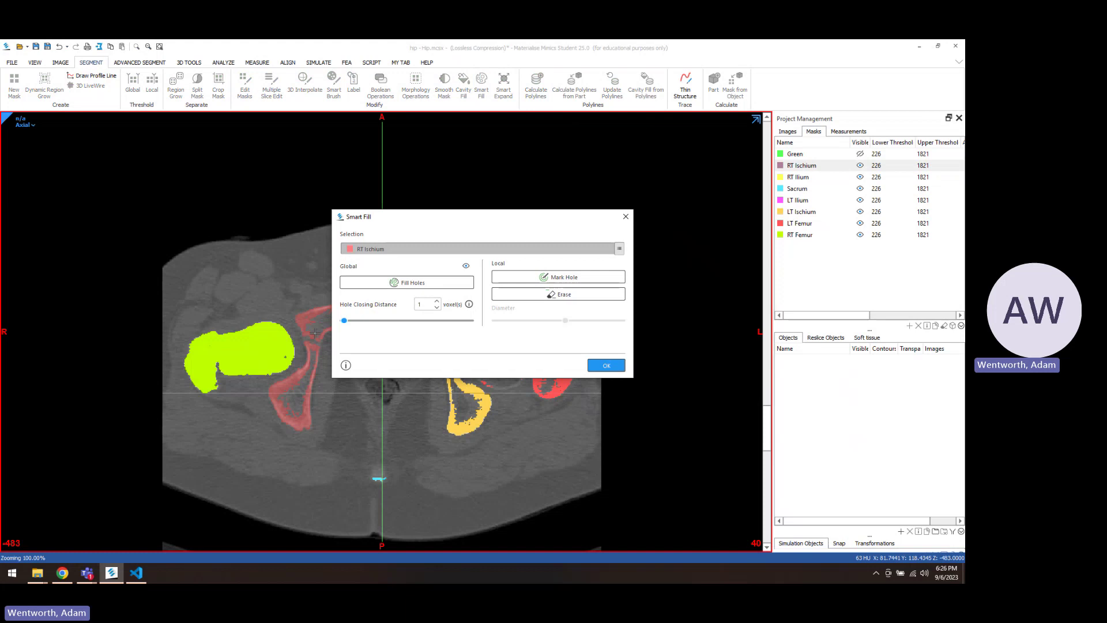
left_click_drag(423, 217, 534, 150)
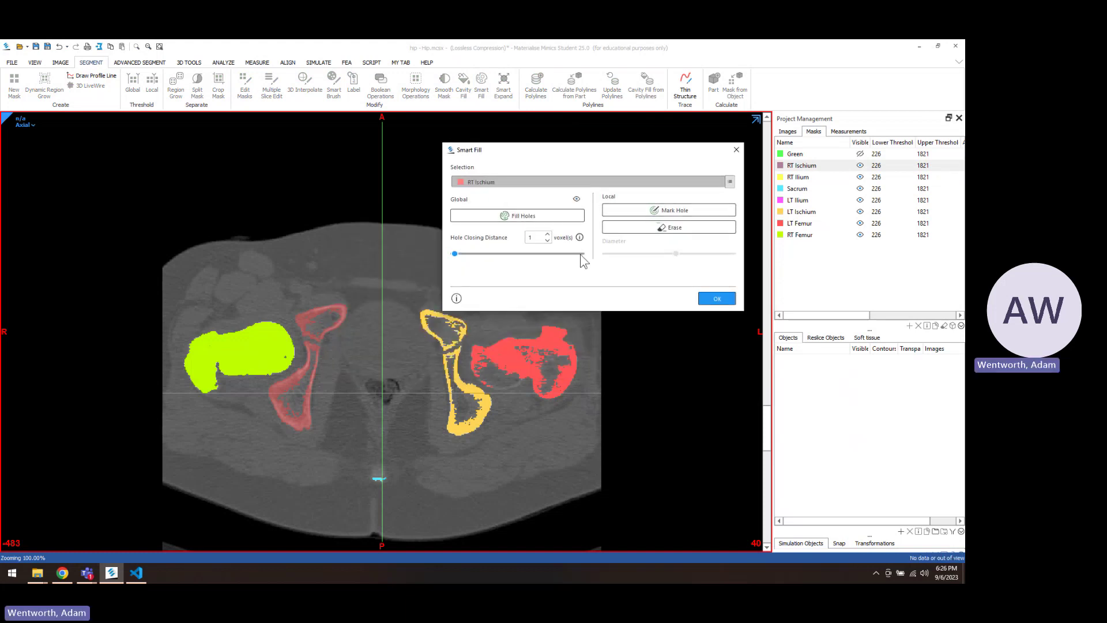
left_click(658, 212)
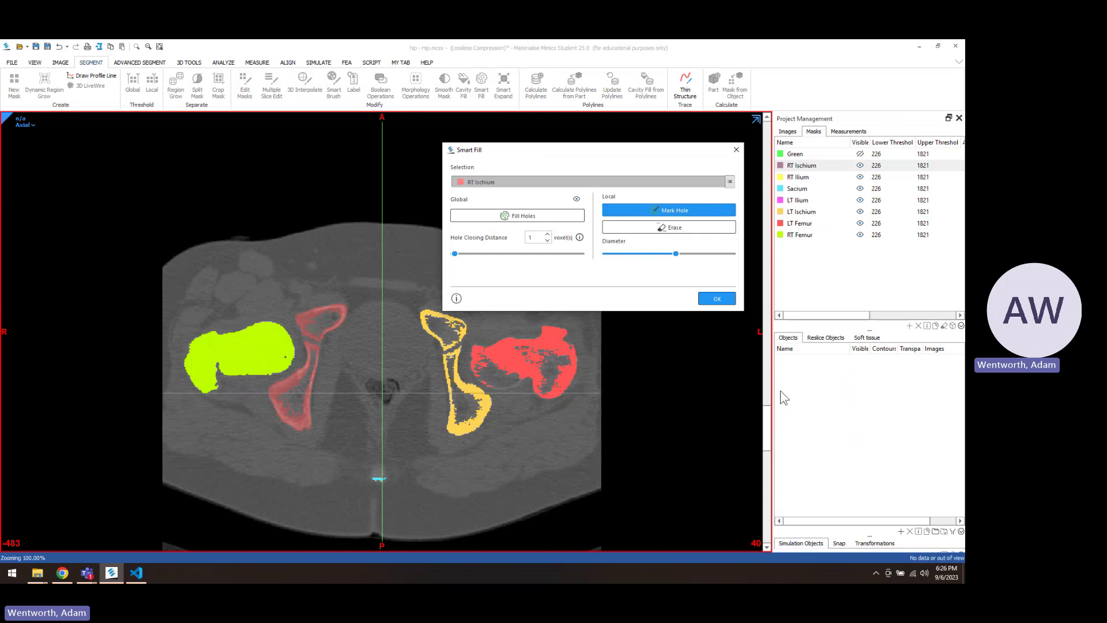
left_click_drag(766, 419, 763, 392)
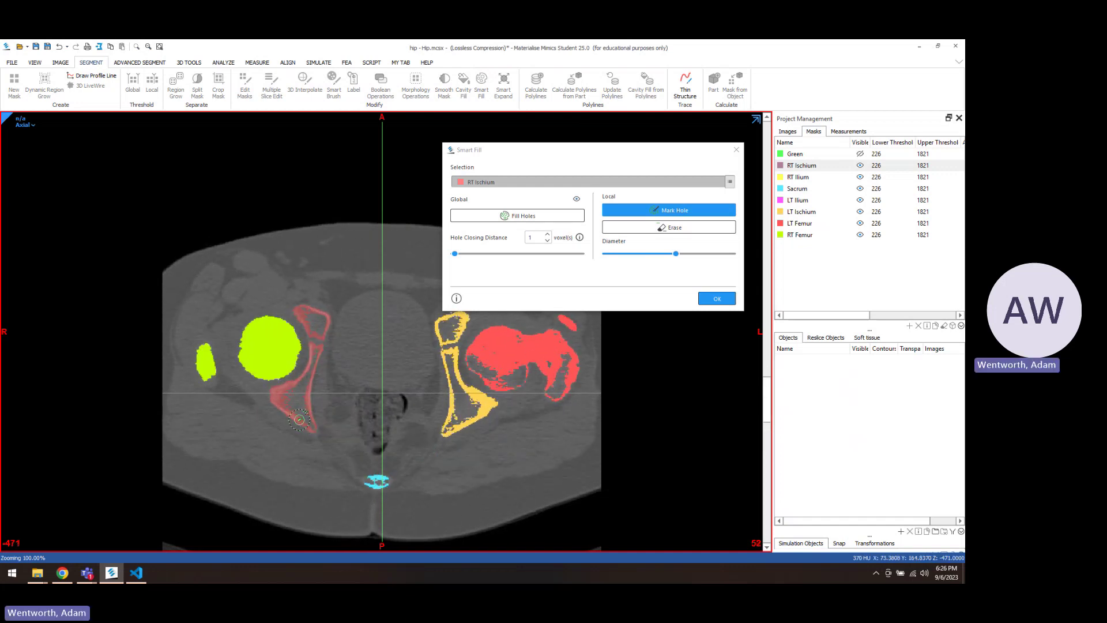
left_click_drag(310, 426, 304, 419)
scroll(304, 419, "down", 10)
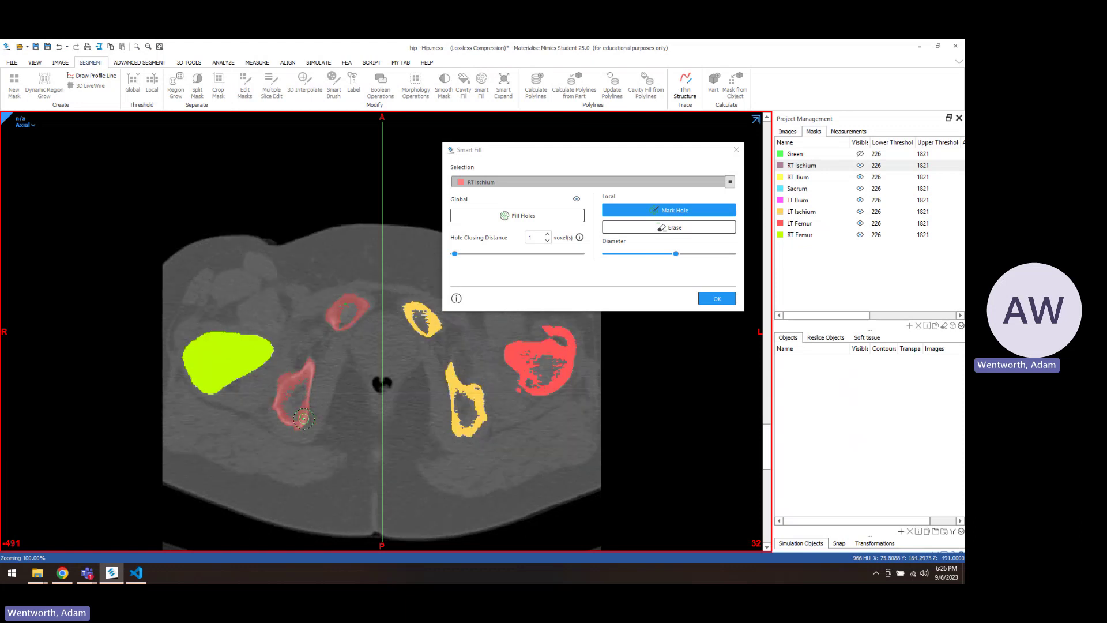
mouse_move(304, 419)
left_mouse_down()
mouse_move(291, 410)
mouse_move(300, 385)
left_mouse_up()
scroll(300, 386, "up", 10)
scroll(299, 386, "up", 10)
scroll(300, 385, "down", 10)
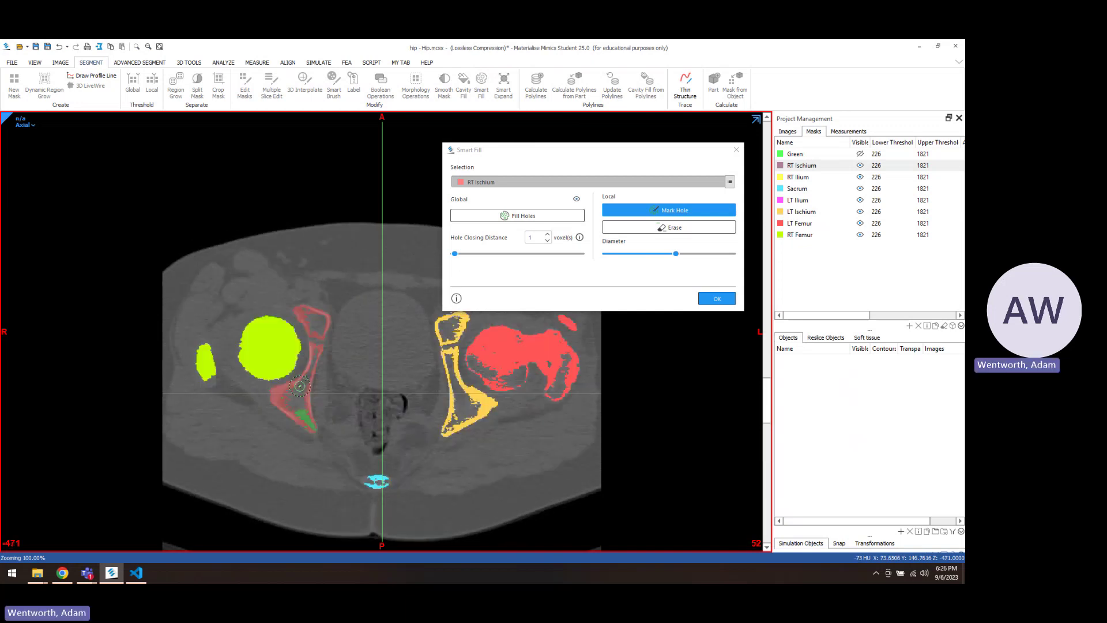
scroll(299, 386, "up", 5)
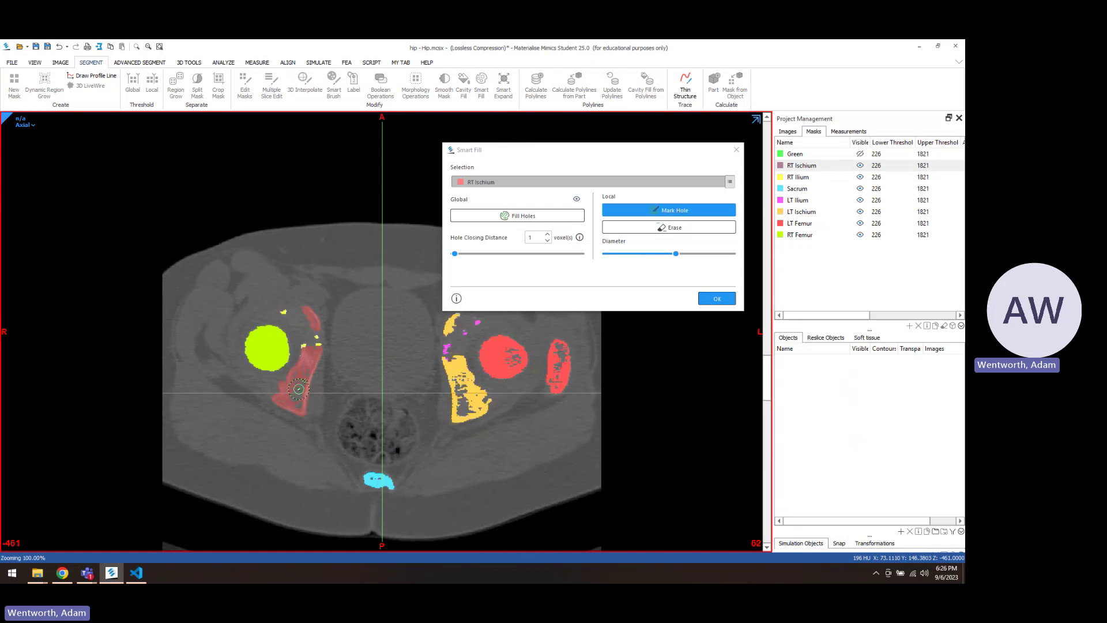
Step: Mark the hollow RT Ischium interior as holes across several axial slices
mouse_move(288, 397)
left_mouse_down()
mouse_move(297, 403)
mouse_move(301, 379)
left_mouse_up()
scroll(301, 378, "down", 4)
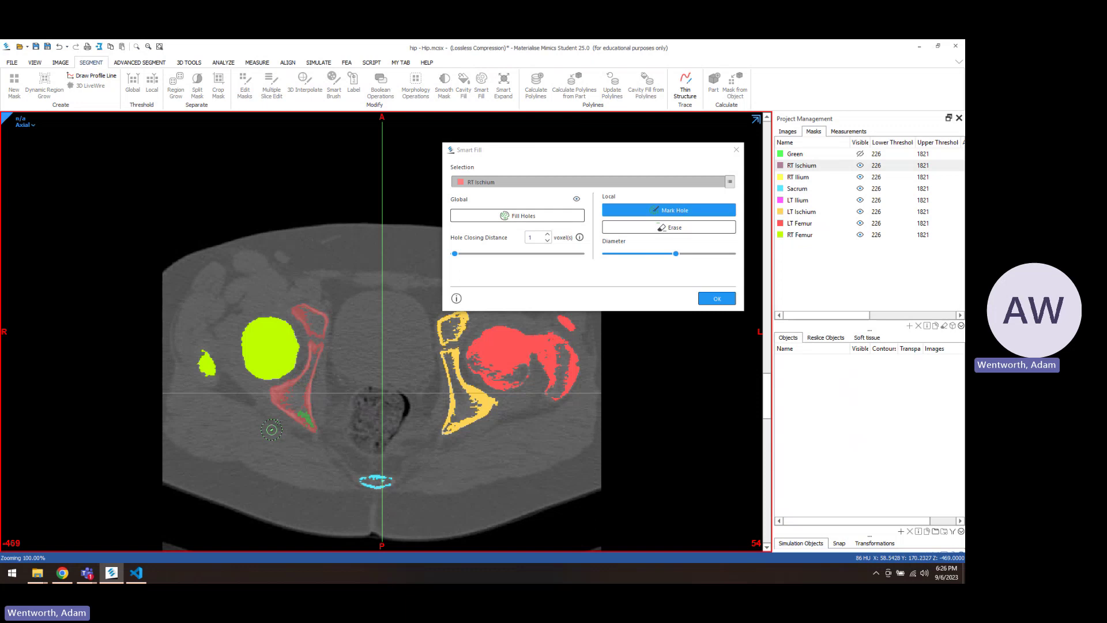
scroll(277, 409, "up", 5, "ctrl")
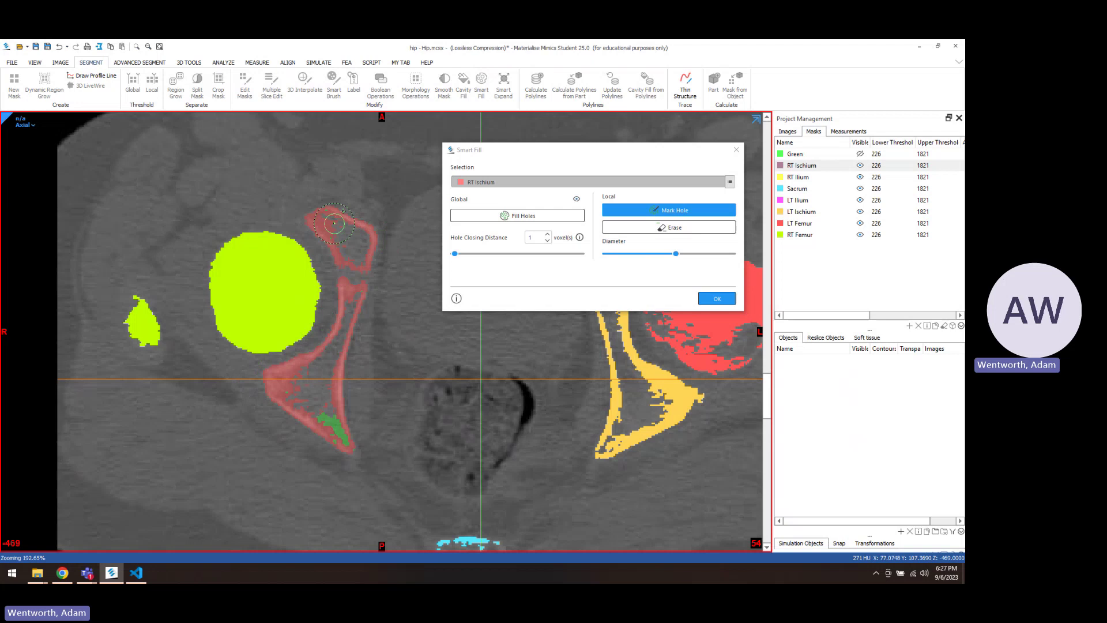
left_click_drag(334, 223, 357, 249)
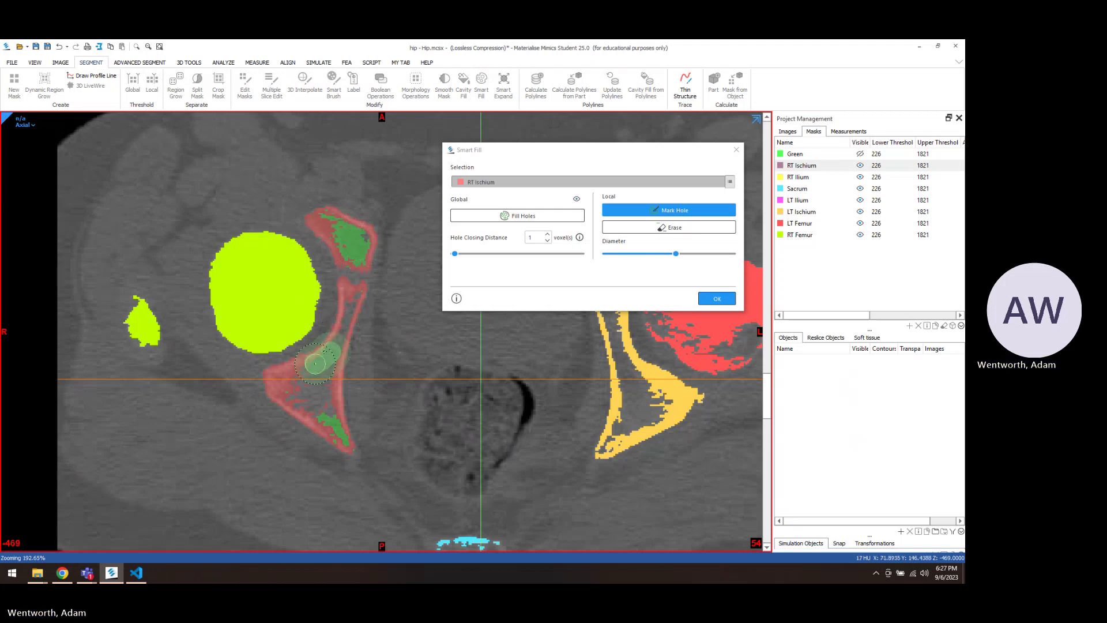
scroll(316, 396, "down", 6)
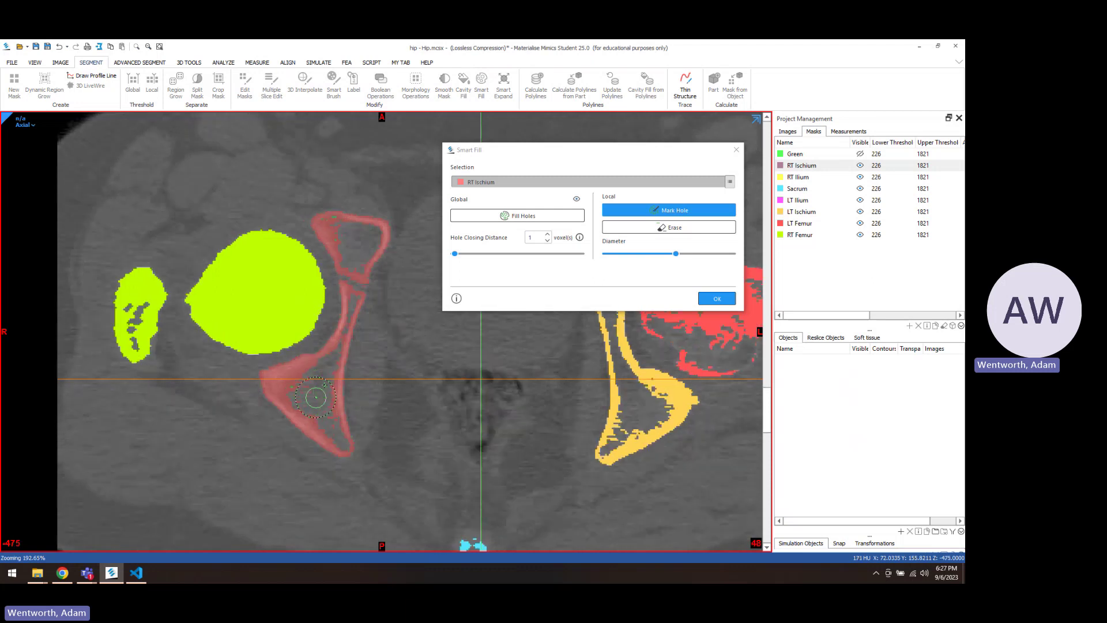
scroll(316, 396, "down", 6)
scroll(316, 396, "down", 16)
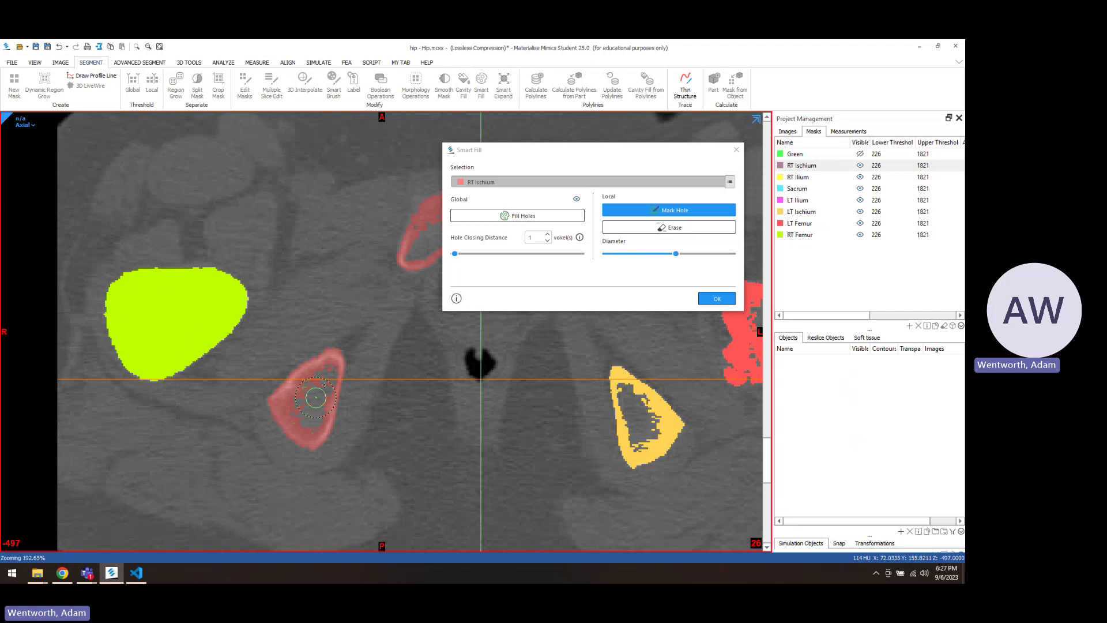
scroll(316, 396, "down", 20)
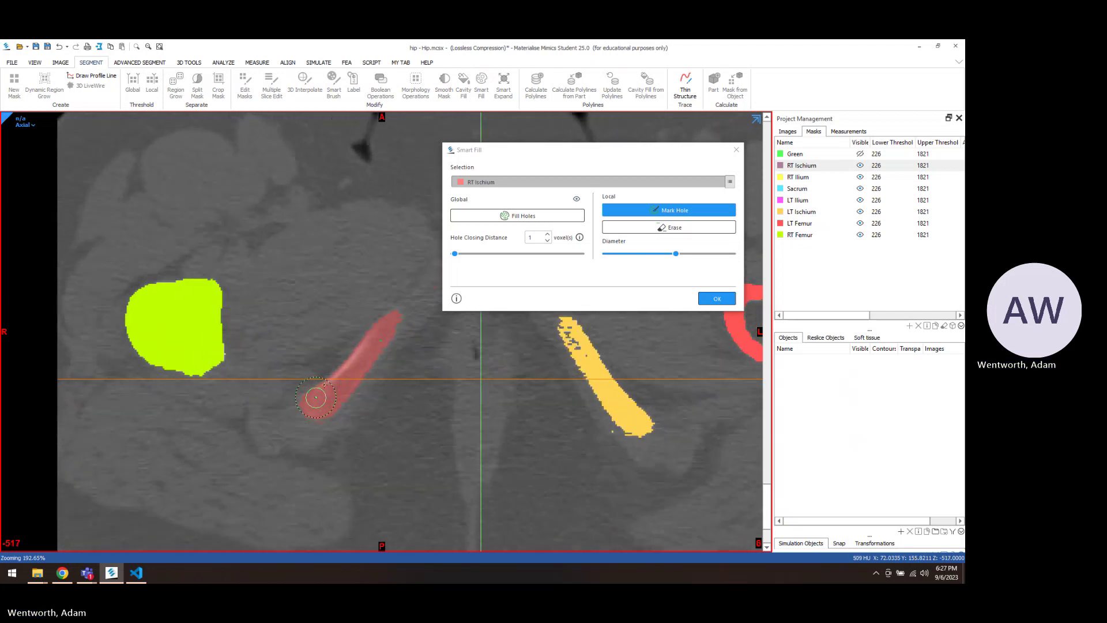
scroll(316, 396, "up", 2)
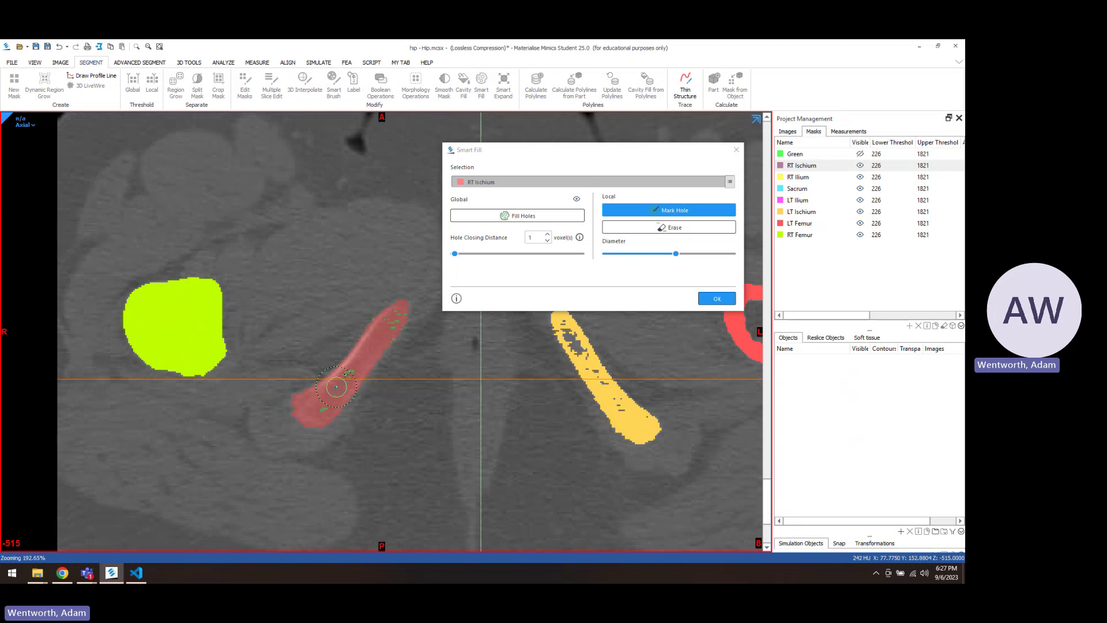
scroll(326, 399, "up", 8)
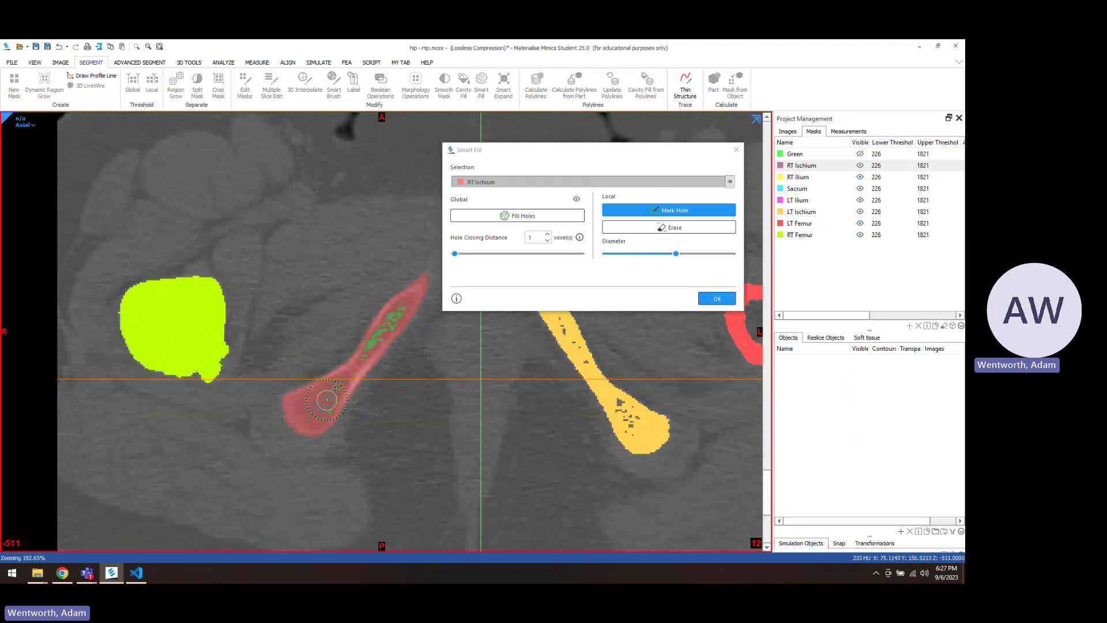
mouse_move(326, 399)
left_mouse_down()
mouse_move(334, 384)
mouse_move(316, 413)
left_mouse_up()
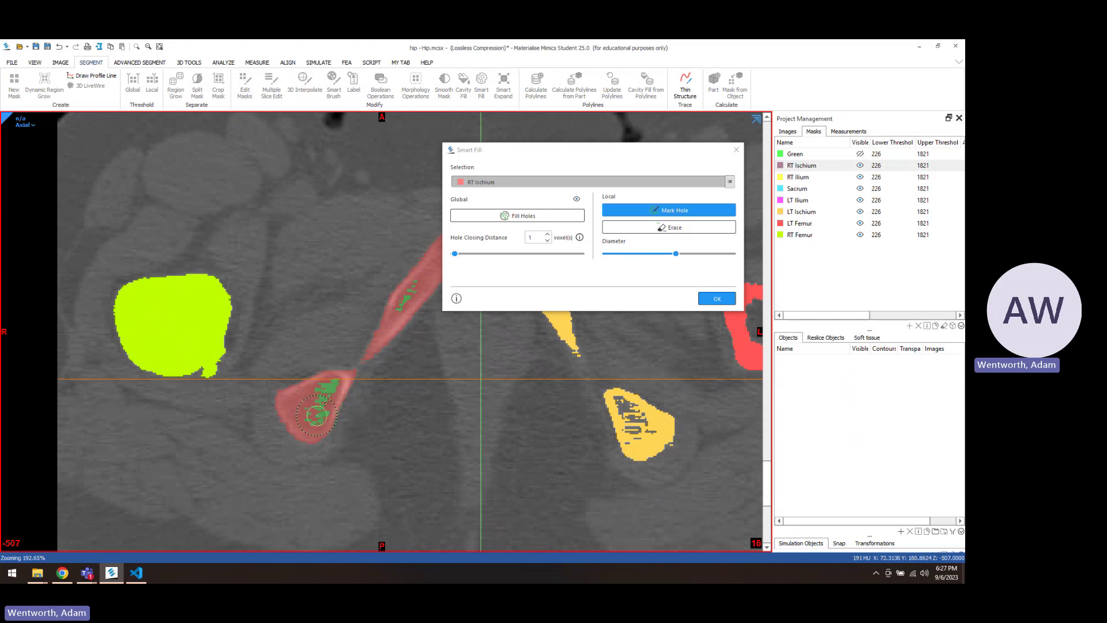
scroll(316, 414, "up", 6)
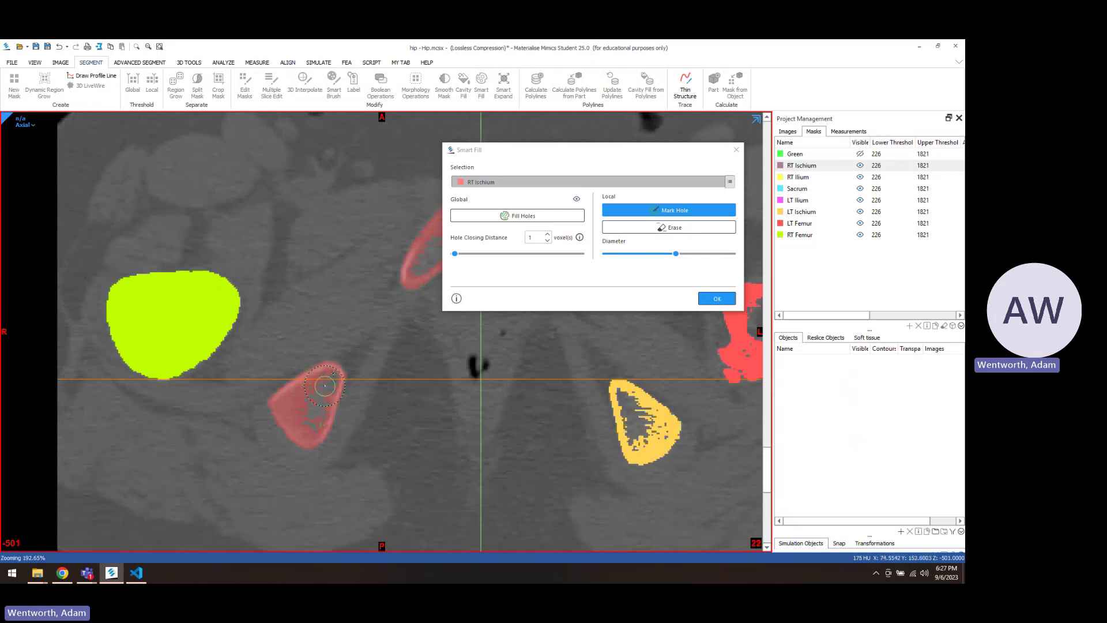
left_click_drag(329, 381, 310, 420)
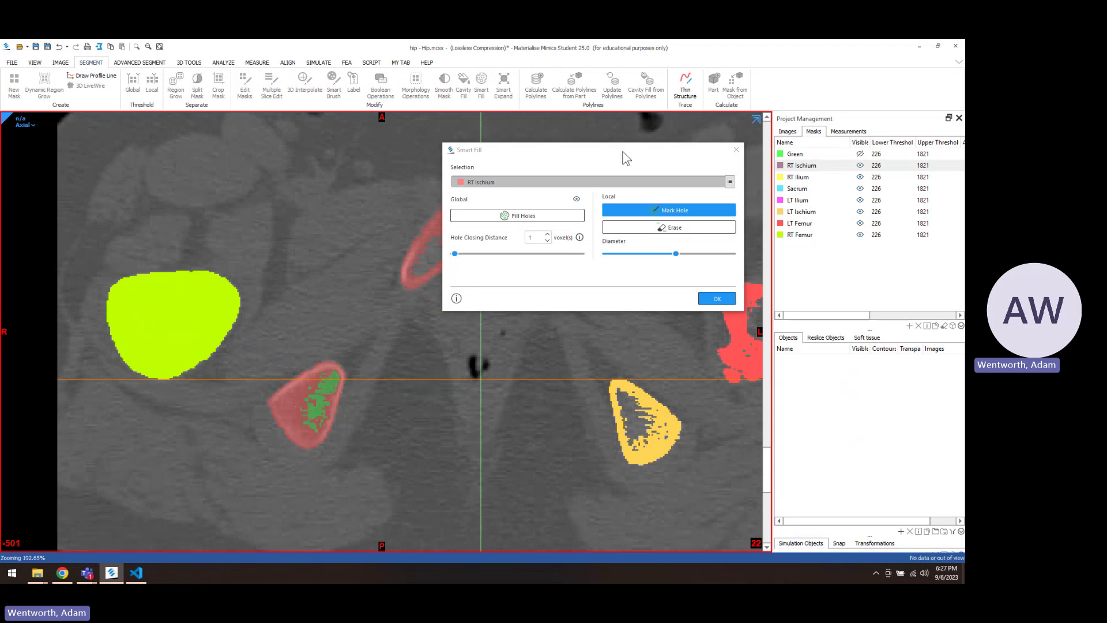
Step: Mark holes in the upper RT Ischium section and the lower ischium loop
left_click_drag(620, 151, 707, 155)
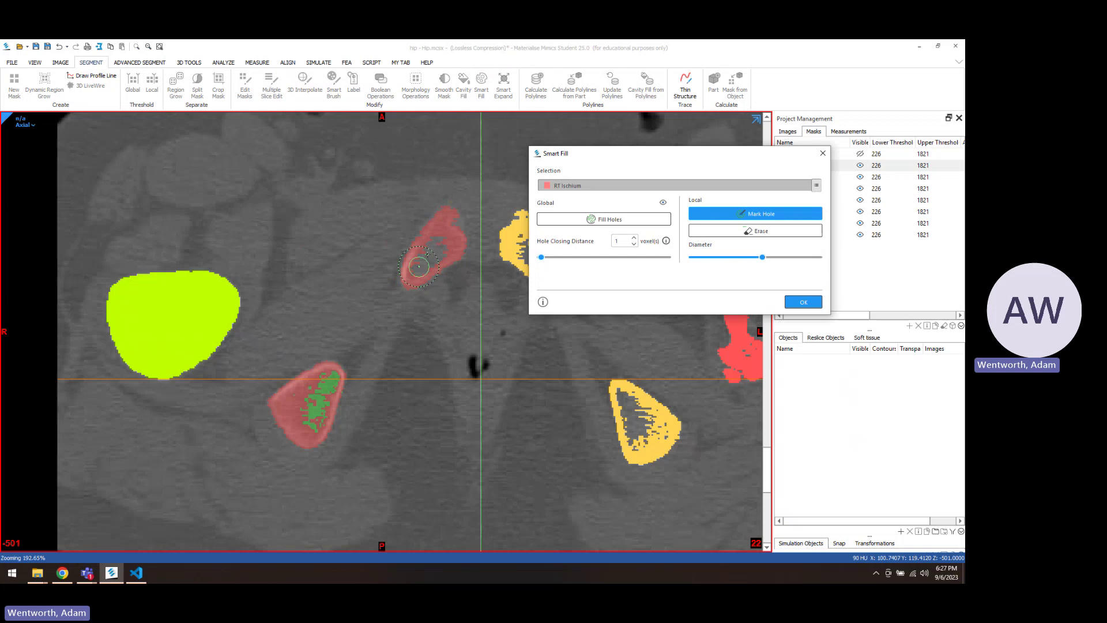
left_click_drag(419, 268, 435, 249)
scroll(435, 248, "up", 6)
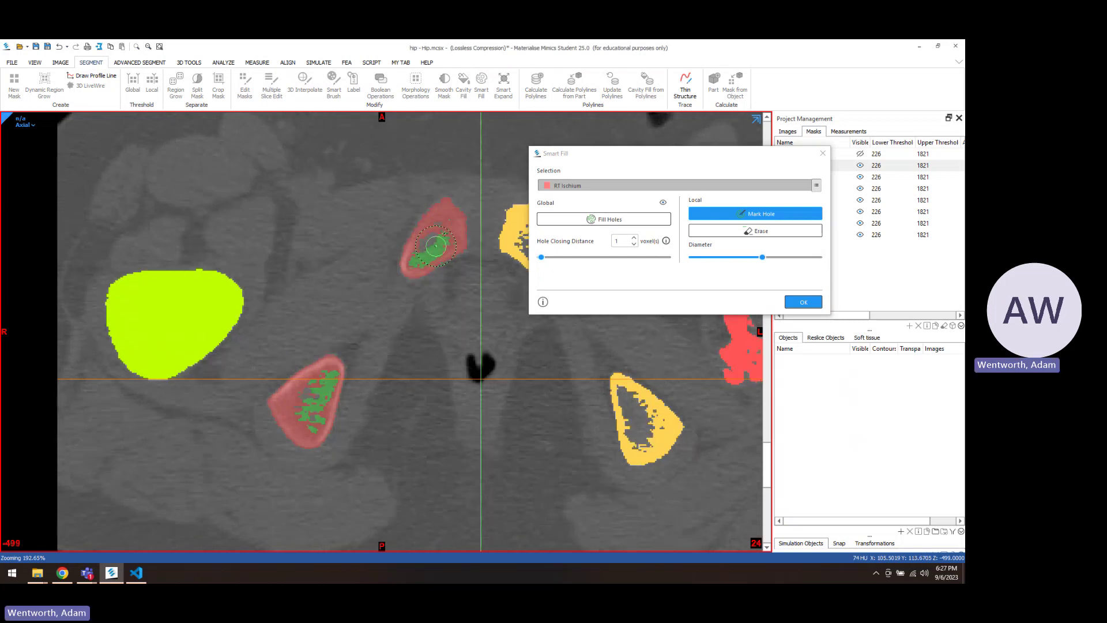
scroll(435, 246, "up", 8)
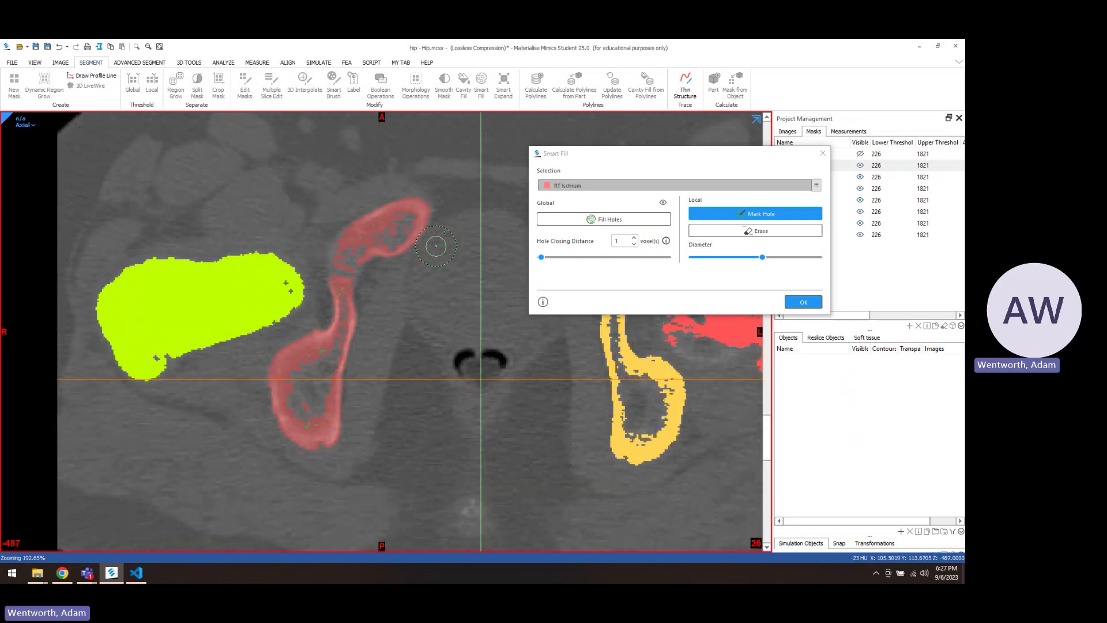
left_click(345, 257)
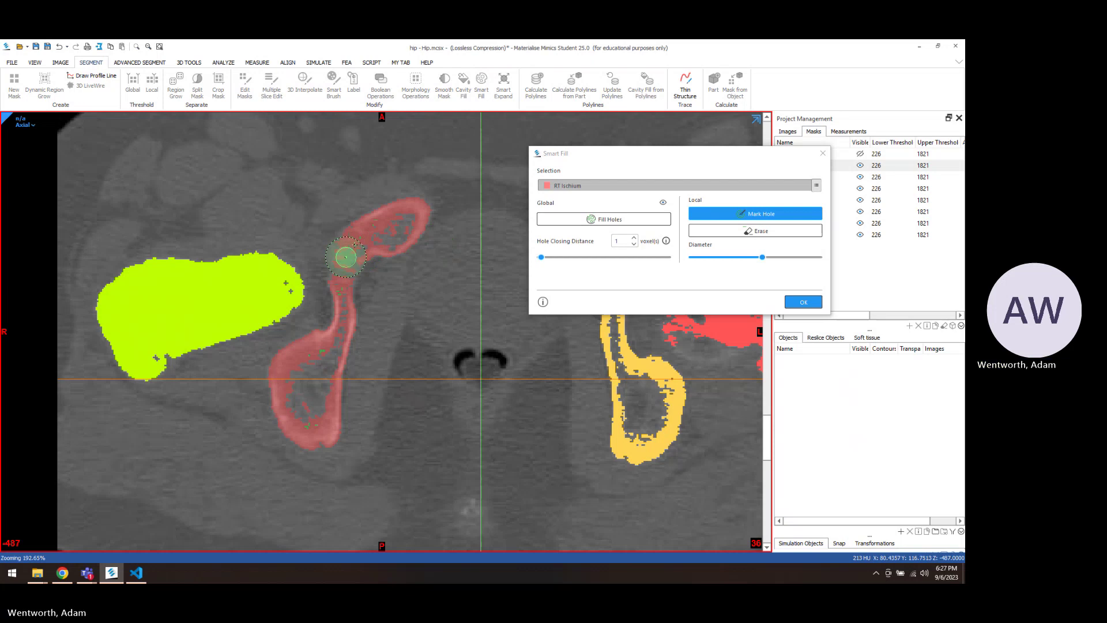
left_click_drag(345, 257, 389, 235)
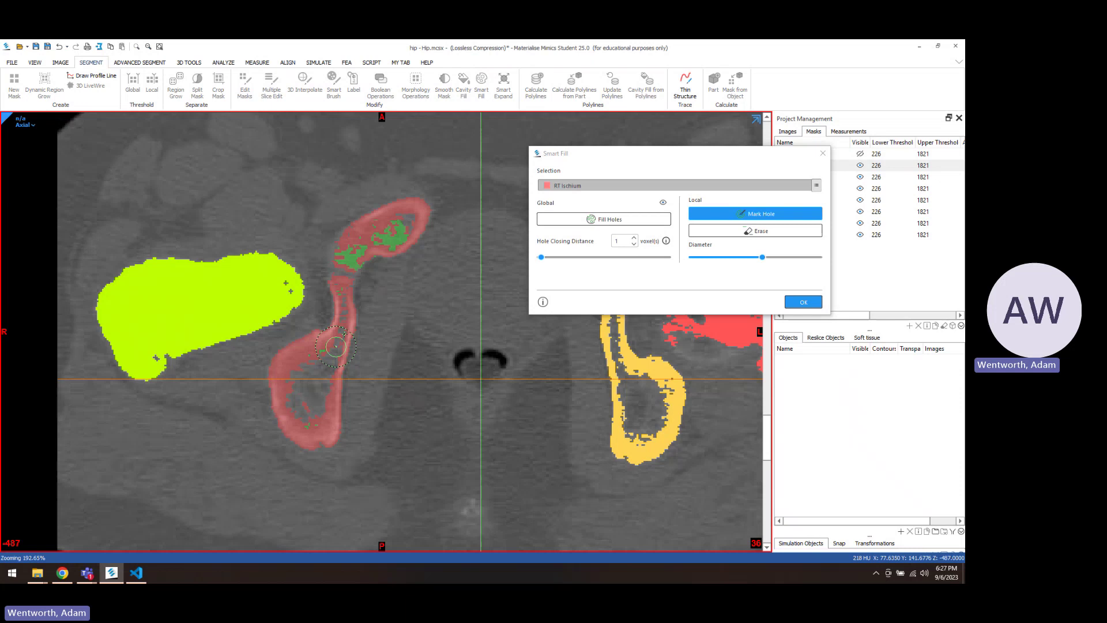
mouse_move(336, 346)
left_mouse_down()
mouse_move(304, 405)
mouse_move(311, 346)
left_mouse_up()
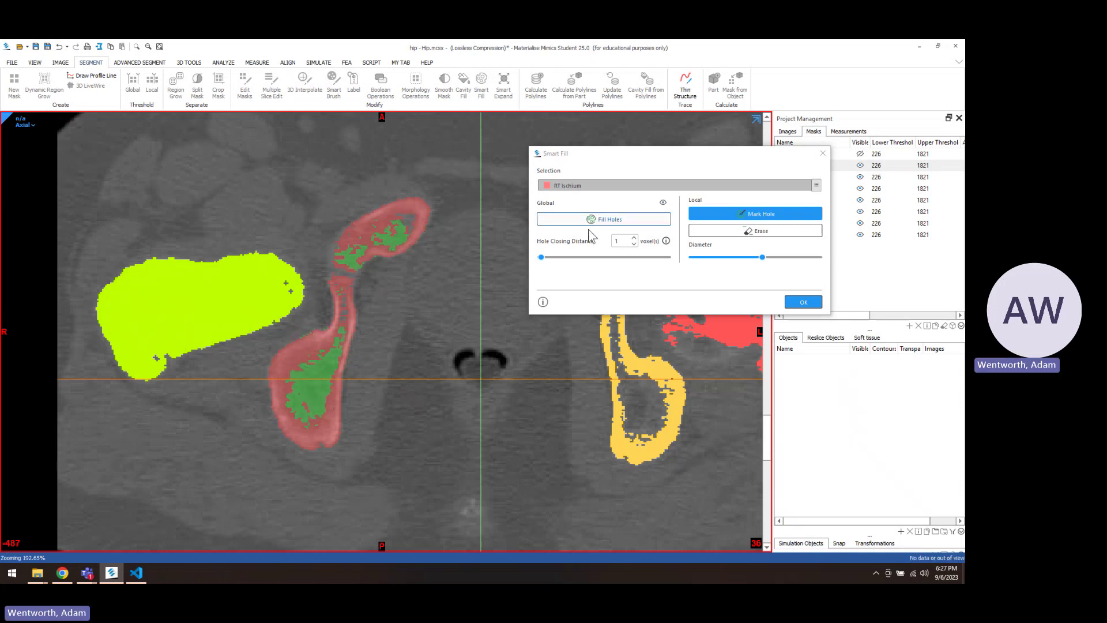
Step: Shrink the Mark Hole brush and mark gaps in the ischium neck and its upper and lower parts
left_click_drag(762, 257, 732, 257)
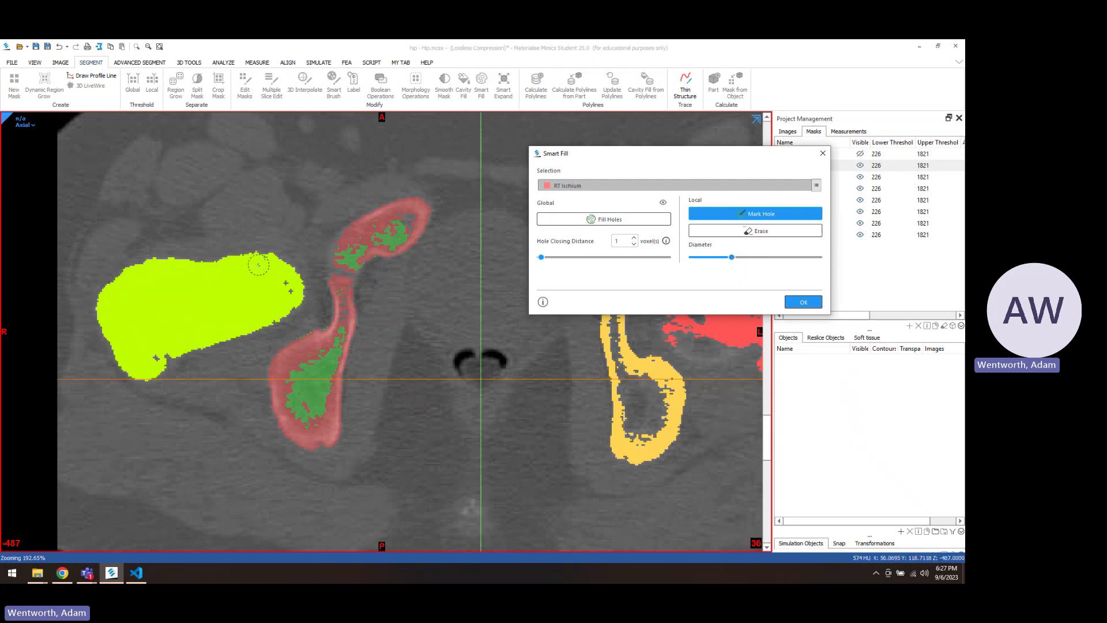
left_click_drag(343, 302, 345, 316)
left_click_drag(388, 234, 407, 228)
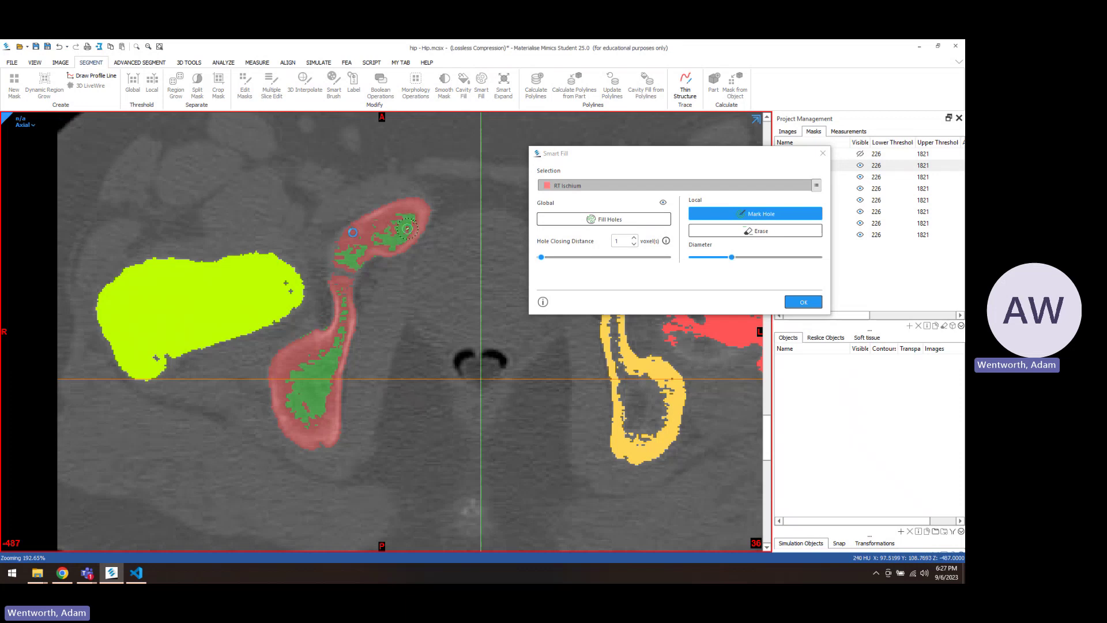
scroll(353, 234, "up", 12)
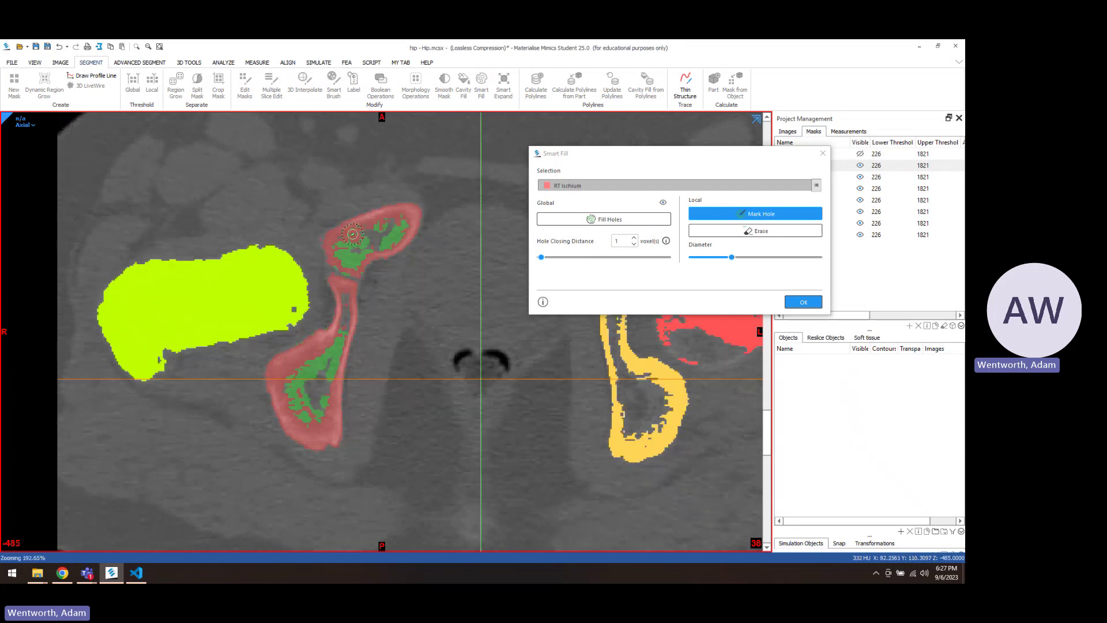
scroll(352, 234, "down", 2)
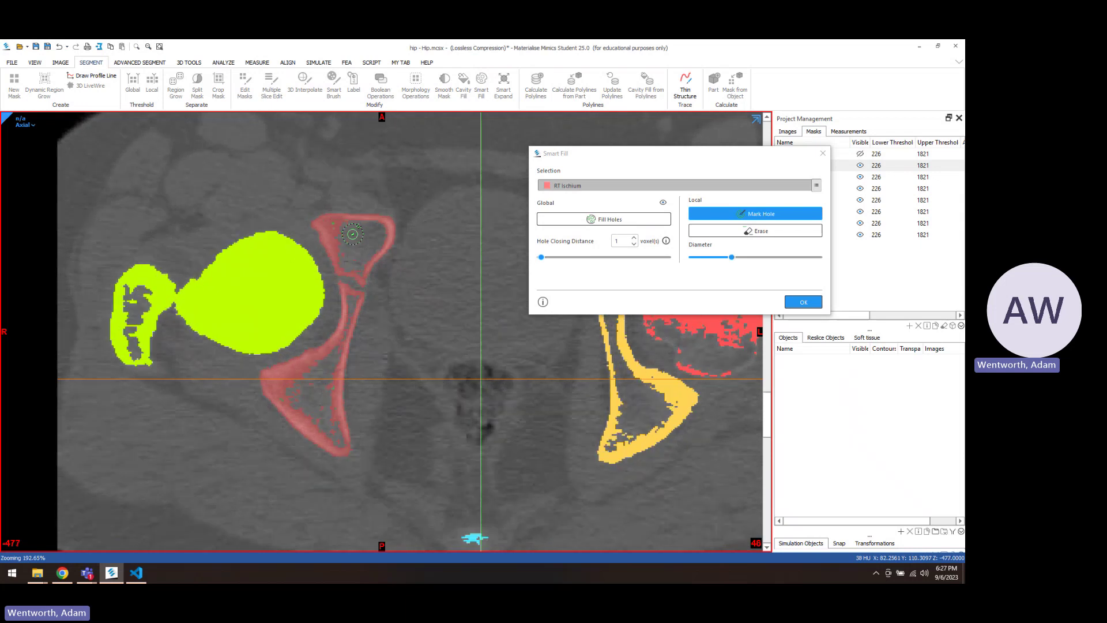
left_click_drag(351, 300, 349, 315)
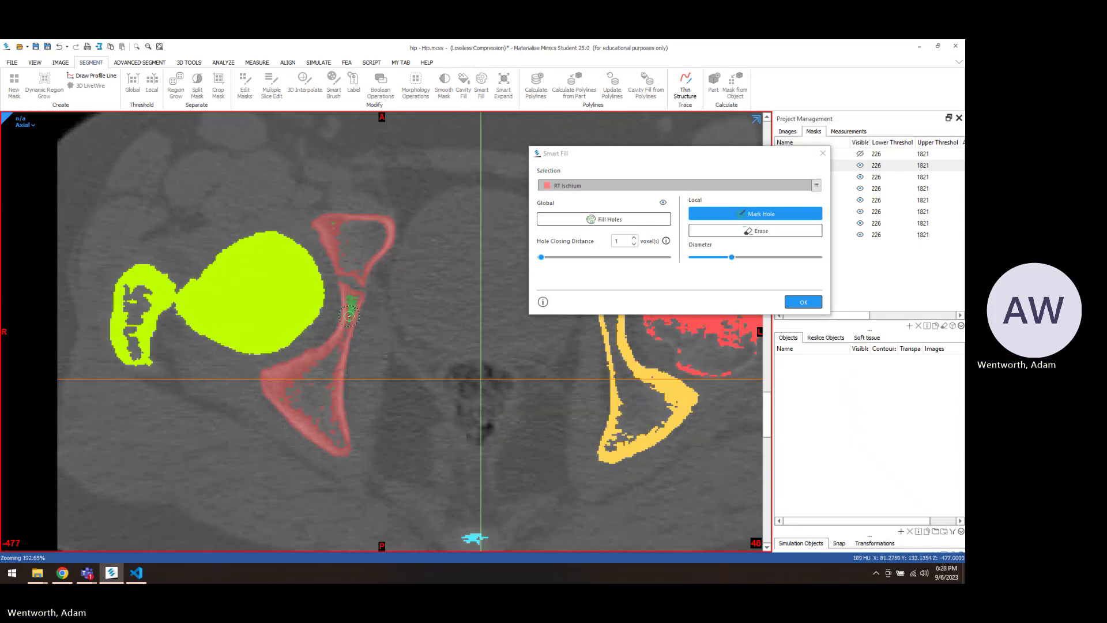
left_click_drag(345, 267, 360, 271)
left_click_drag(340, 442, 320, 422)
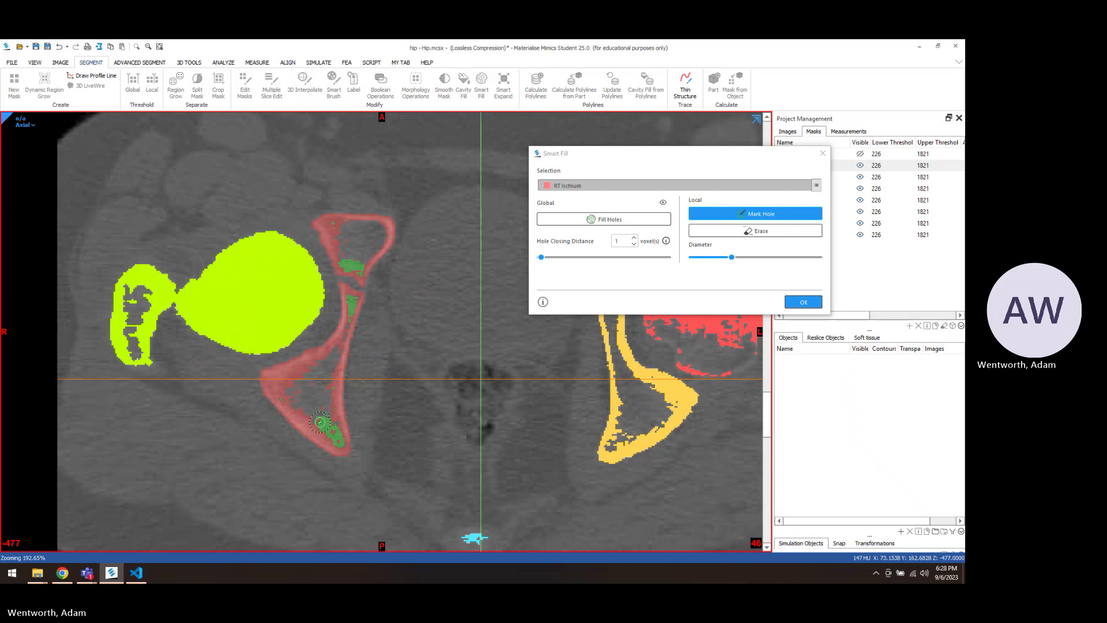
scroll(320, 422, "up", 8)
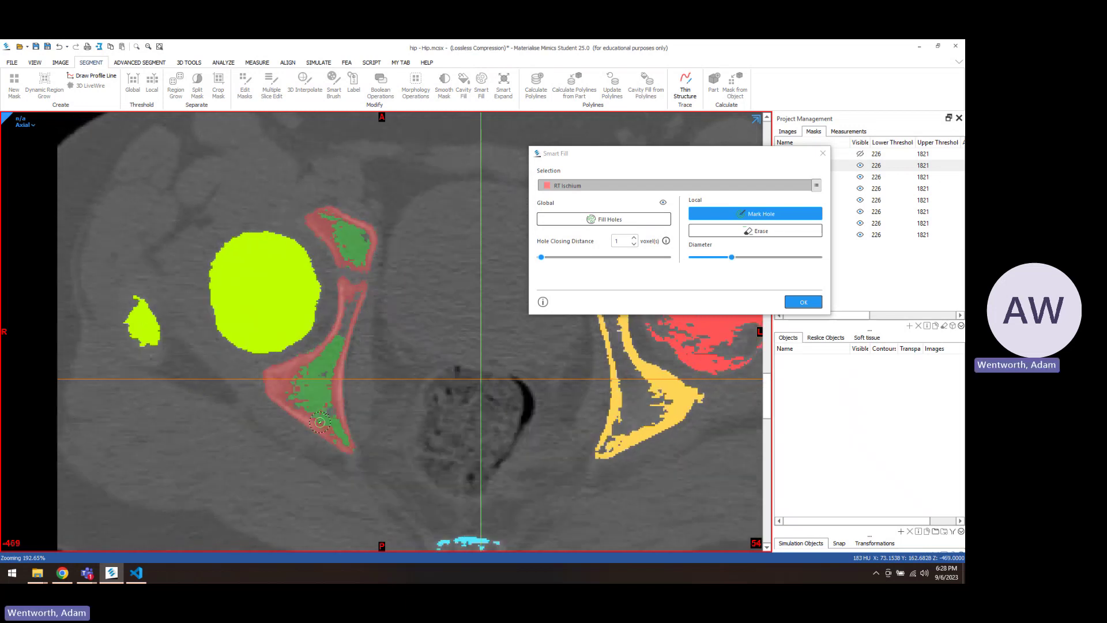
scroll(321, 423, "up", 4)
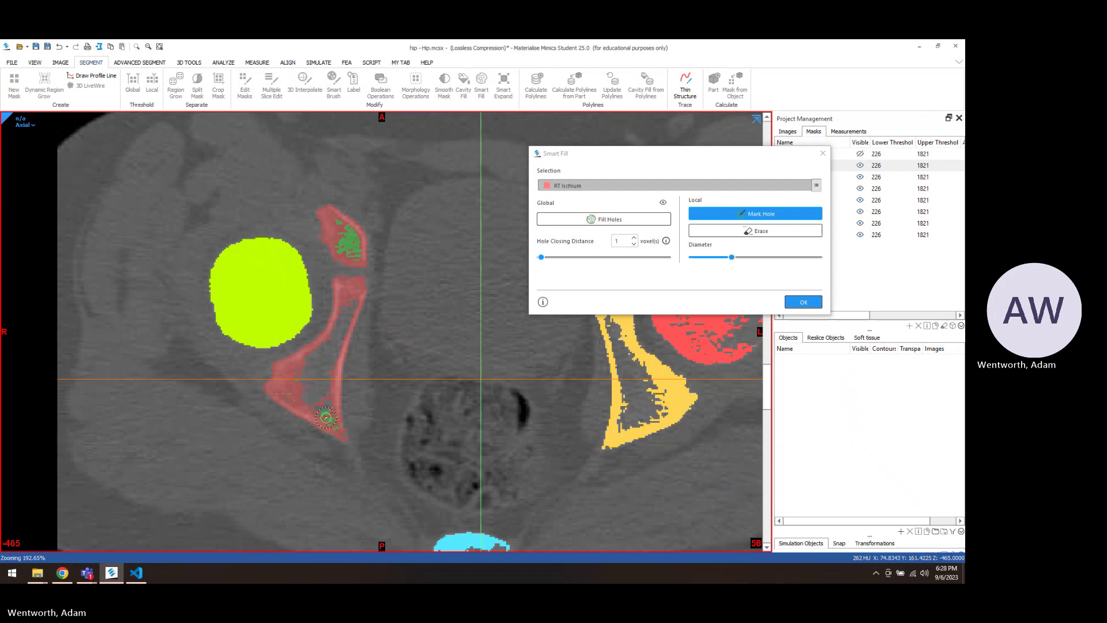
mouse_move(325, 417)
left_mouse_down()
mouse_move(341, 437)
mouse_move(330, 412)
left_mouse_up()
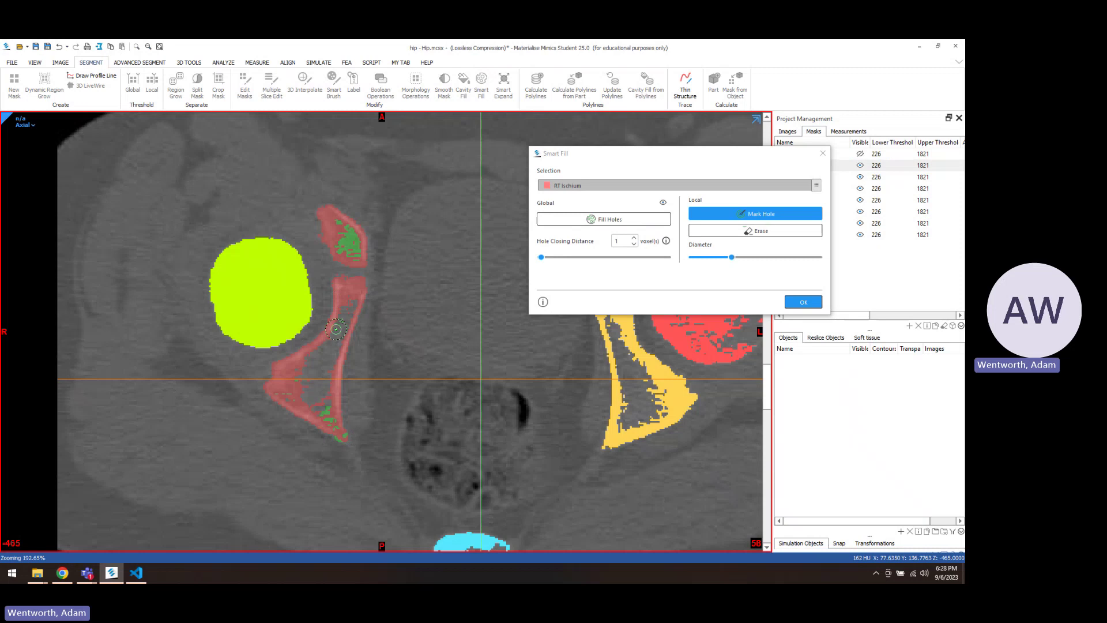
left_click_drag(286, 393, 321, 412)
Step: Mark the hollow interior and ring of the upper ischium as holes on further axial slices
scroll(321, 412, "up", 2)
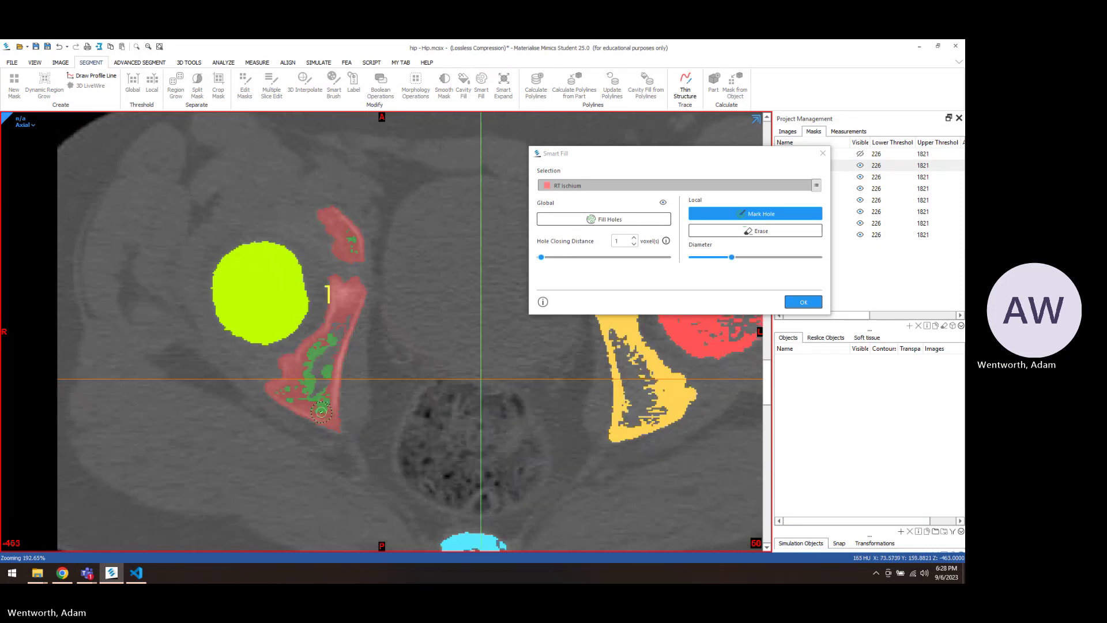
scroll(321, 412, "up", 2)
scroll(321, 411, "down", 8)
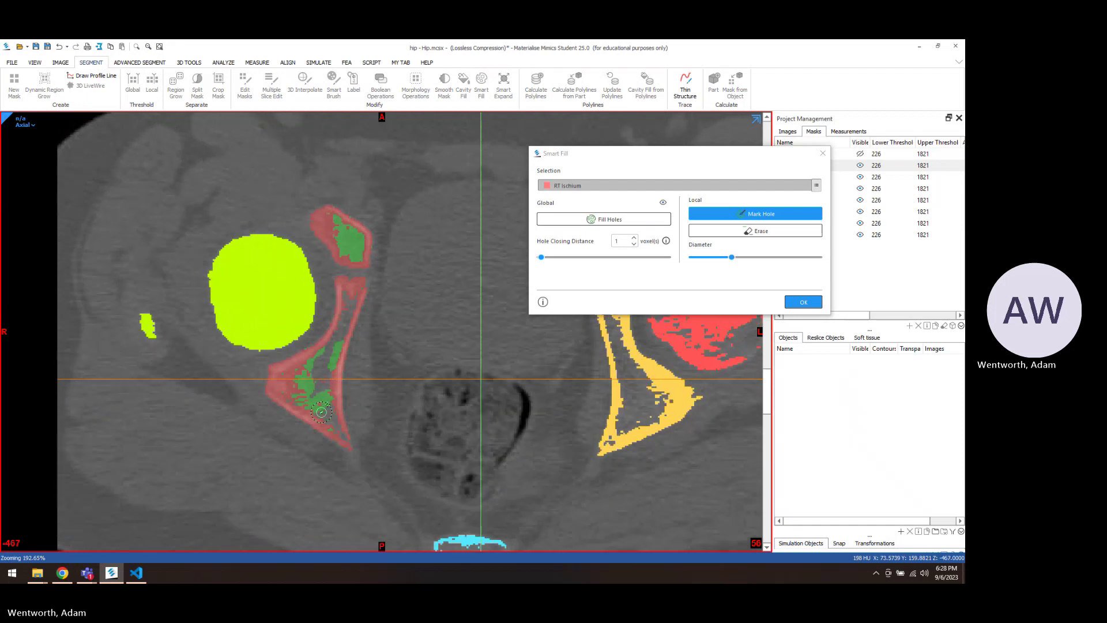
scroll(321, 412, "up", 2)
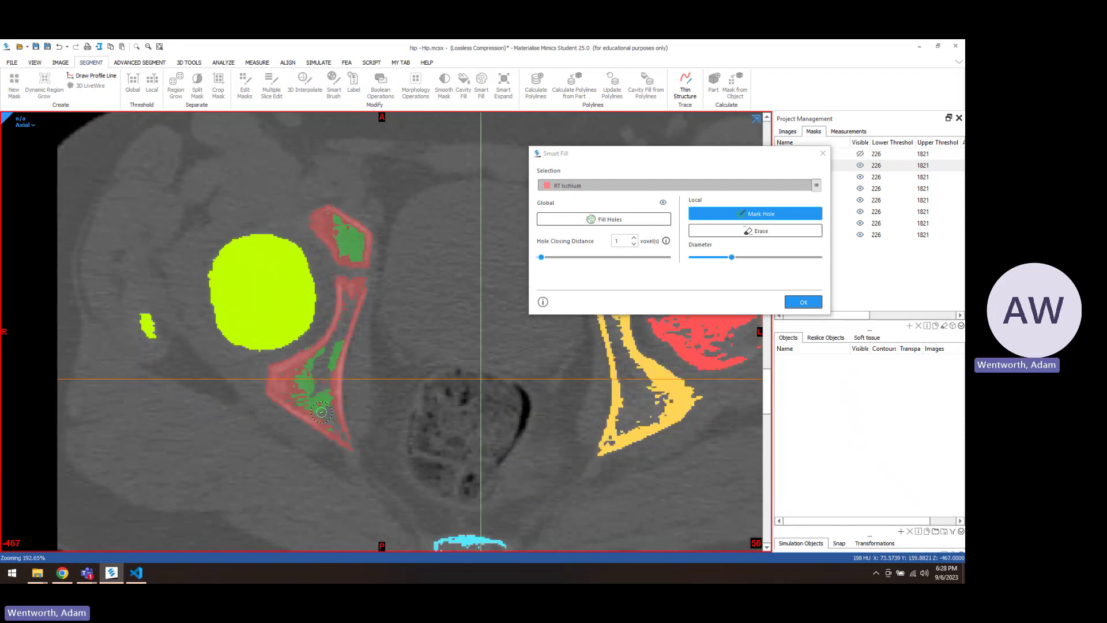
left_click(345, 438)
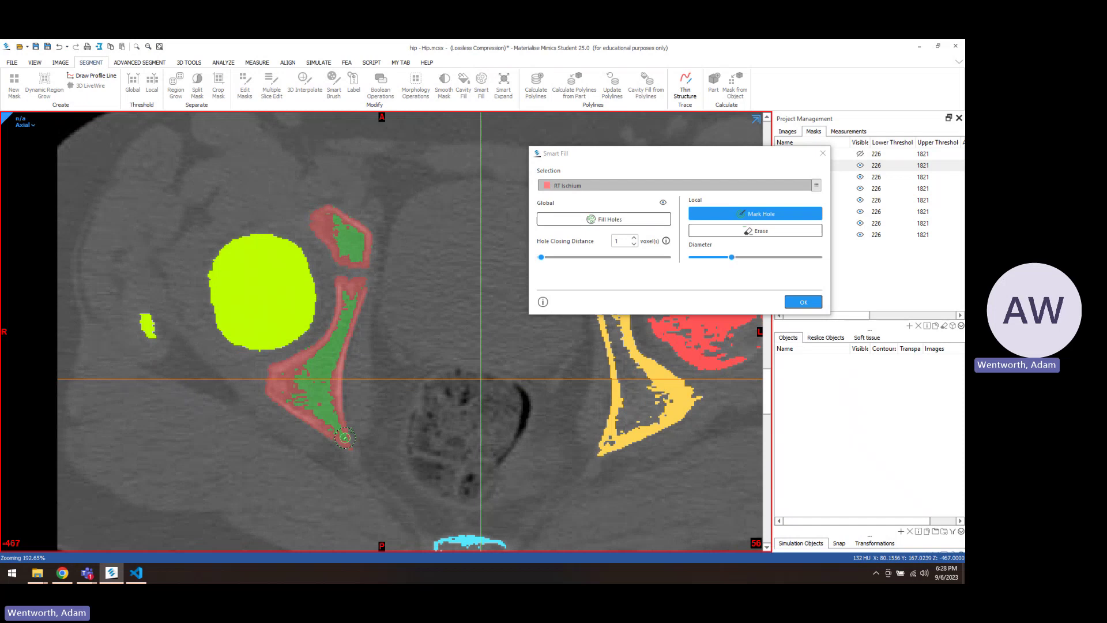
scroll(345, 437, "up", 4)
scroll(344, 437, "down", 4)
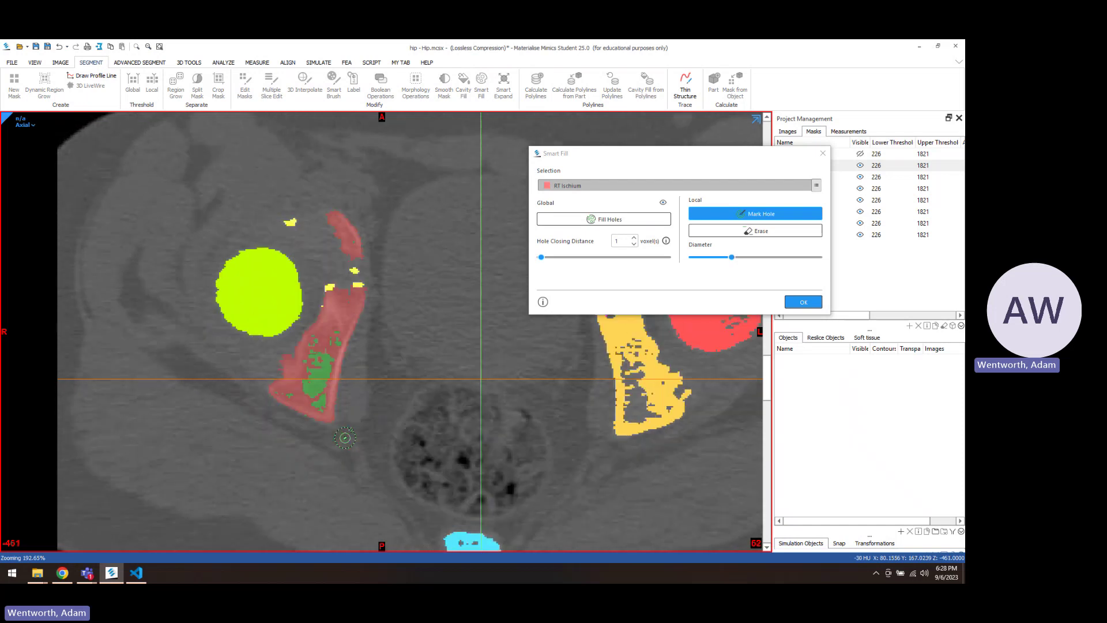
scroll(345, 438, "down", 2)
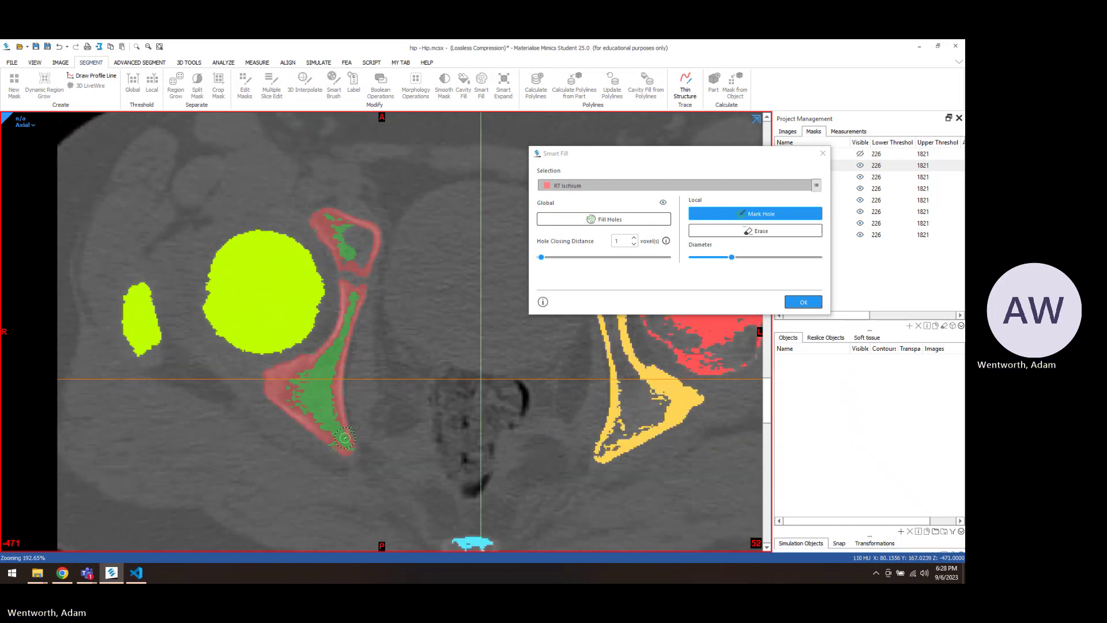
scroll(344, 437, "up", 12)
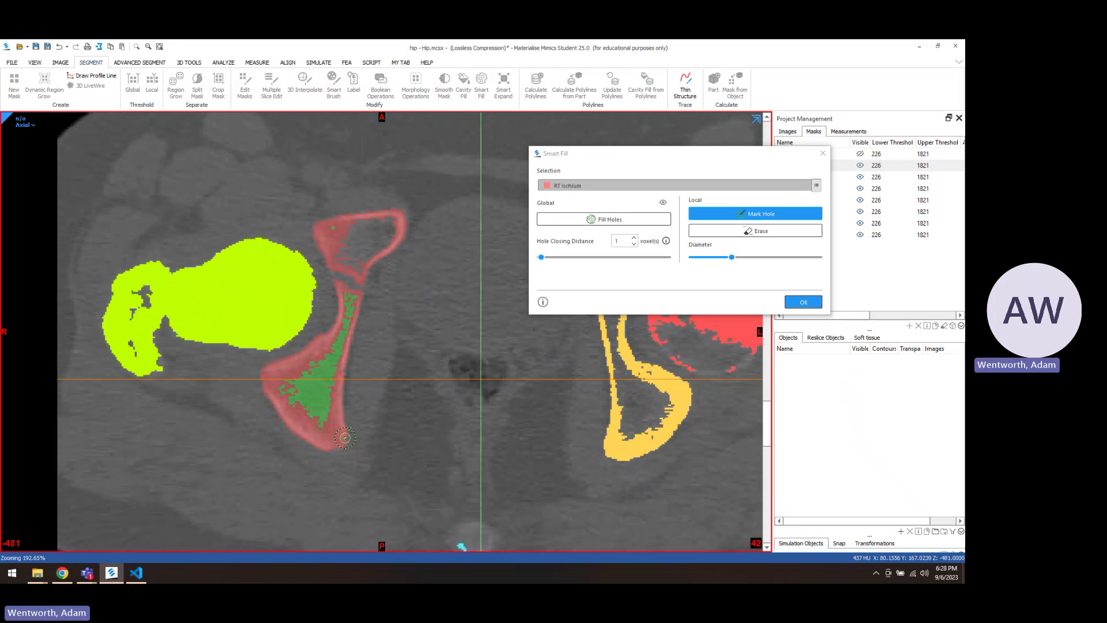
scroll(344, 437, "up", 6)
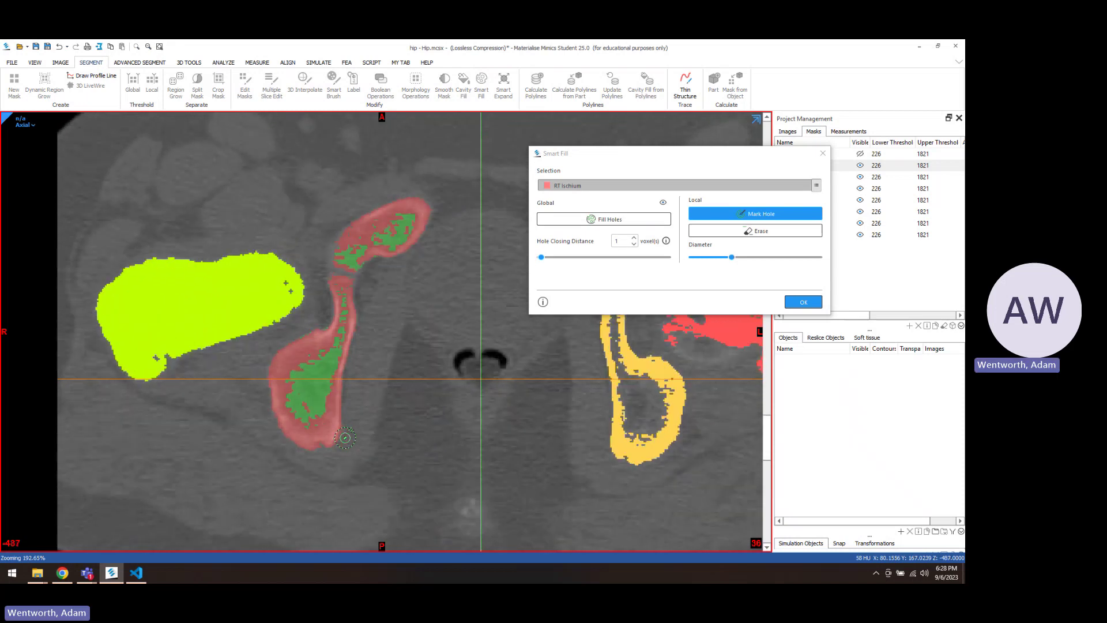
scroll(345, 437, "up", 12)
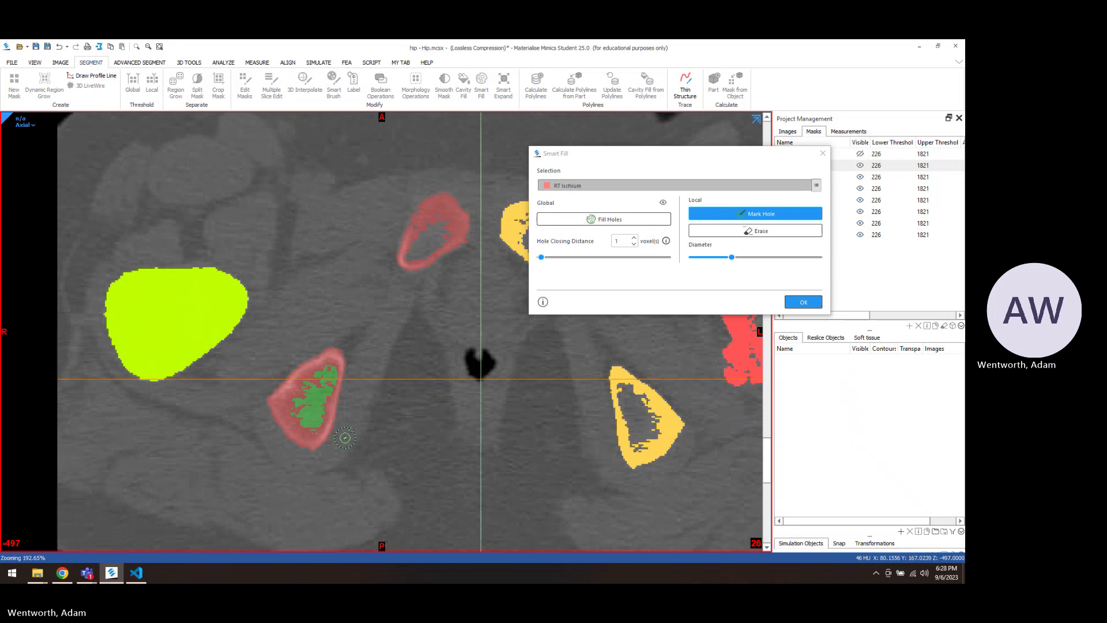
scroll(344, 437, "down", 6)
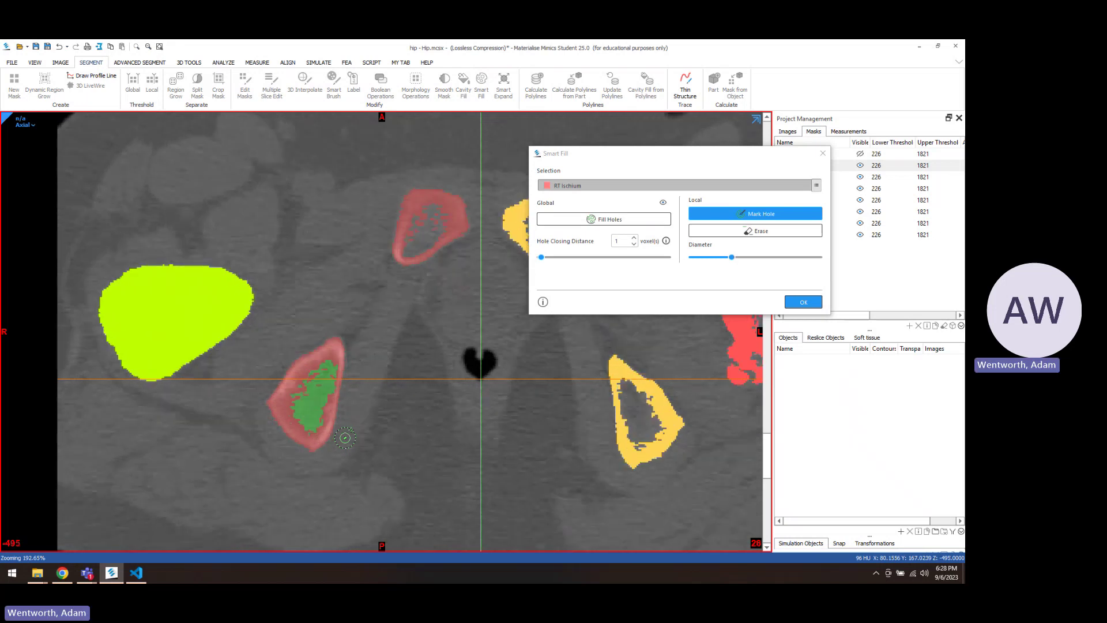
scroll(345, 438, "down", 4)
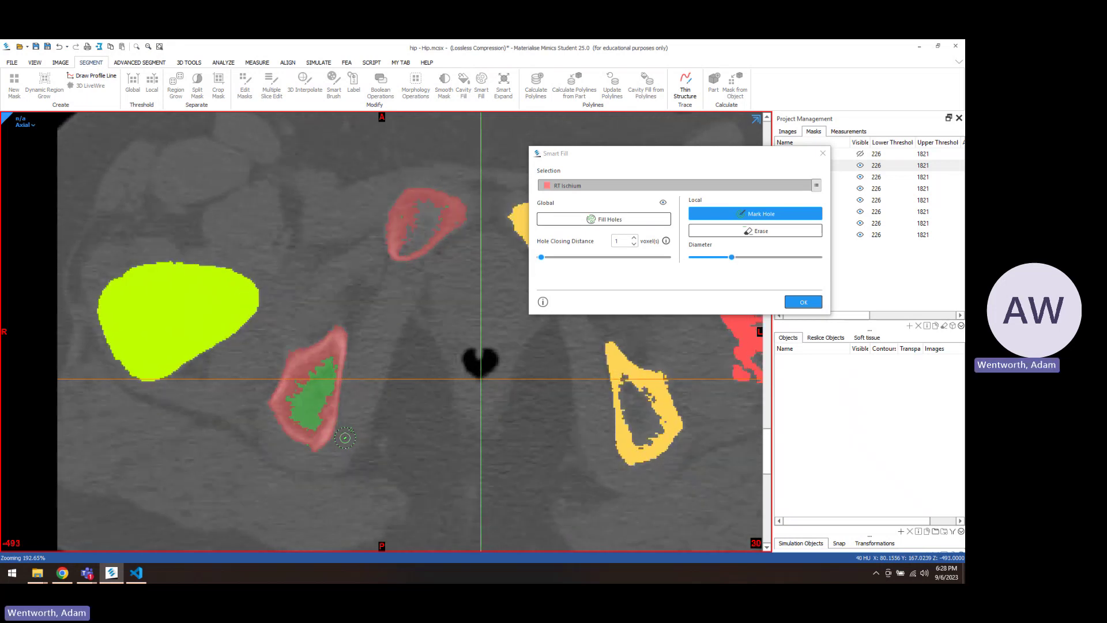
mouse_move(424, 207)
left_mouse_down()
mouse_move(435, 212)
mouse_move(429, 231)
mouse_move(406, 247)
left_mouse_up()
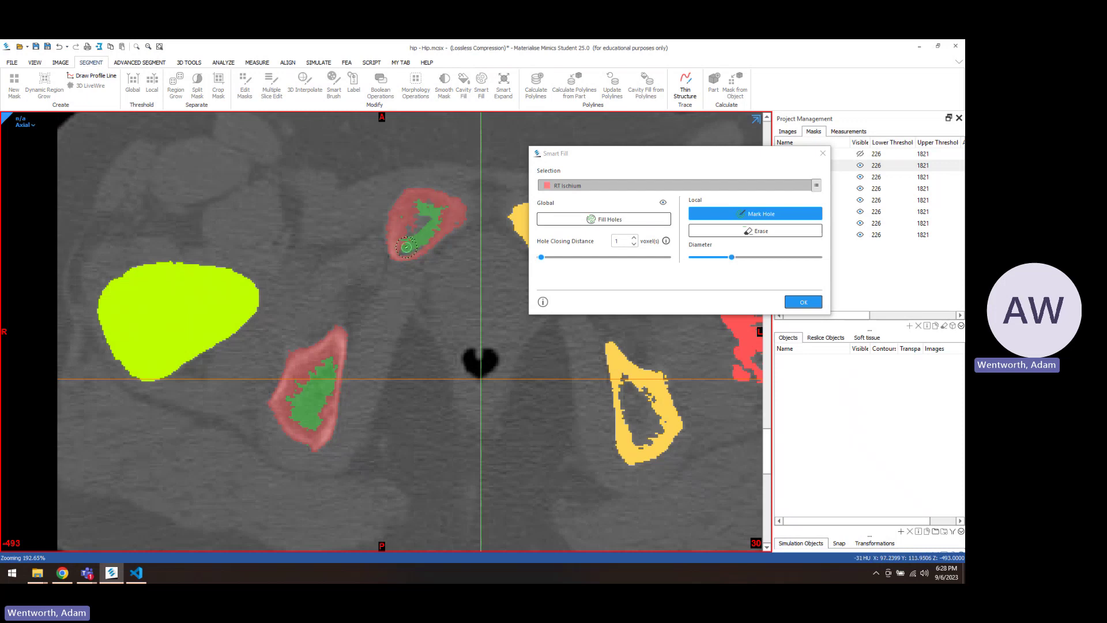
scroll(406, 247, "down", 10)
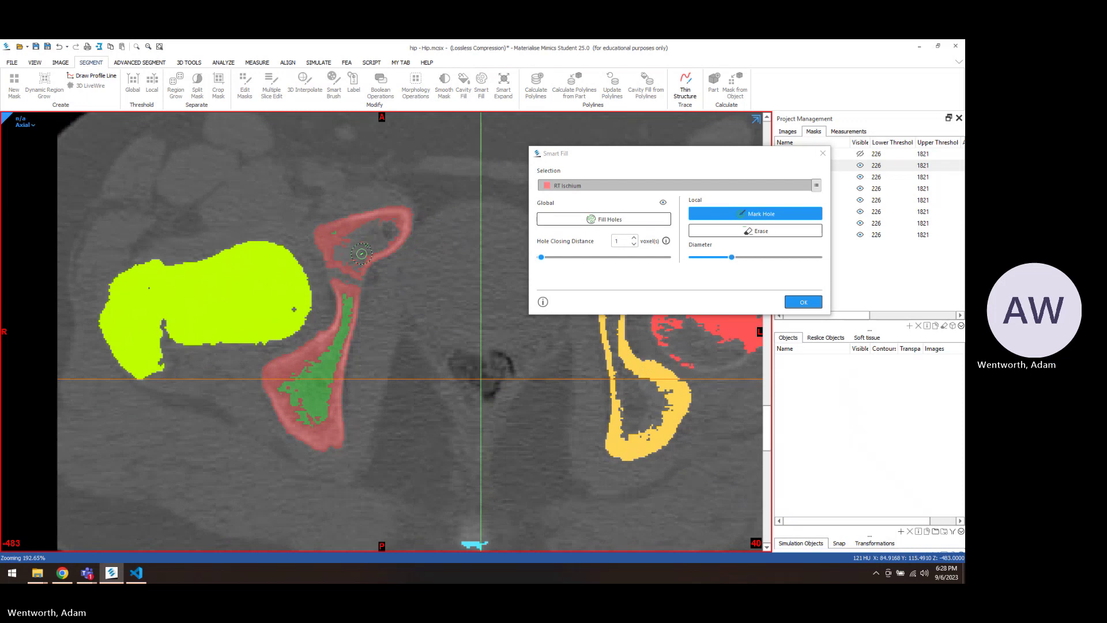
mouse_move(361, 254)
left_mouse_down()
mouse_move(356, 266)
mouse_move(339, 259)
left_mouse_up()
scroll(339, 258, "down", 10)
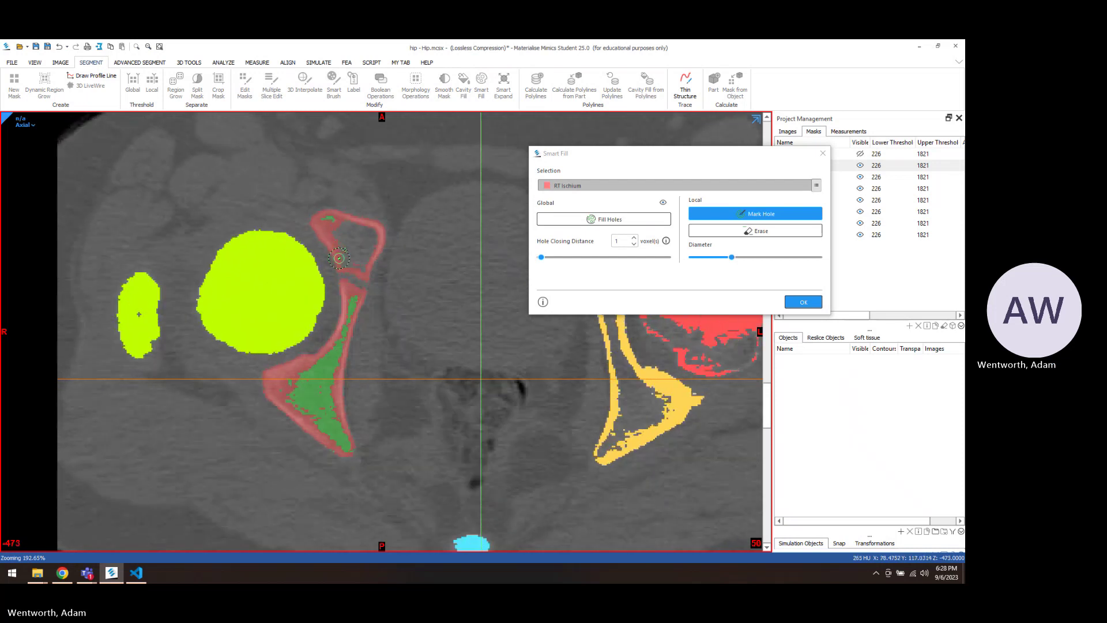
scroll(339, 259, "down", 4)
left_click_drag(348, 254, 364, 235)
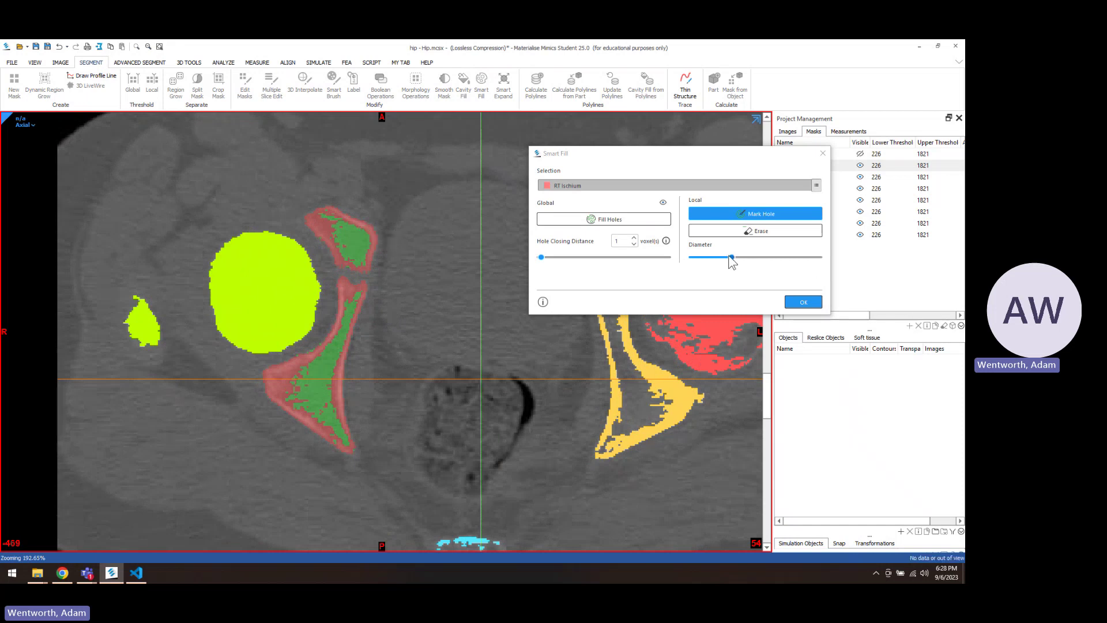
Step: Enlarge the Mark Hole brush to 8.0% and mark the ischium's hollow interior
left_click_drag(729, 257, 750, 259)
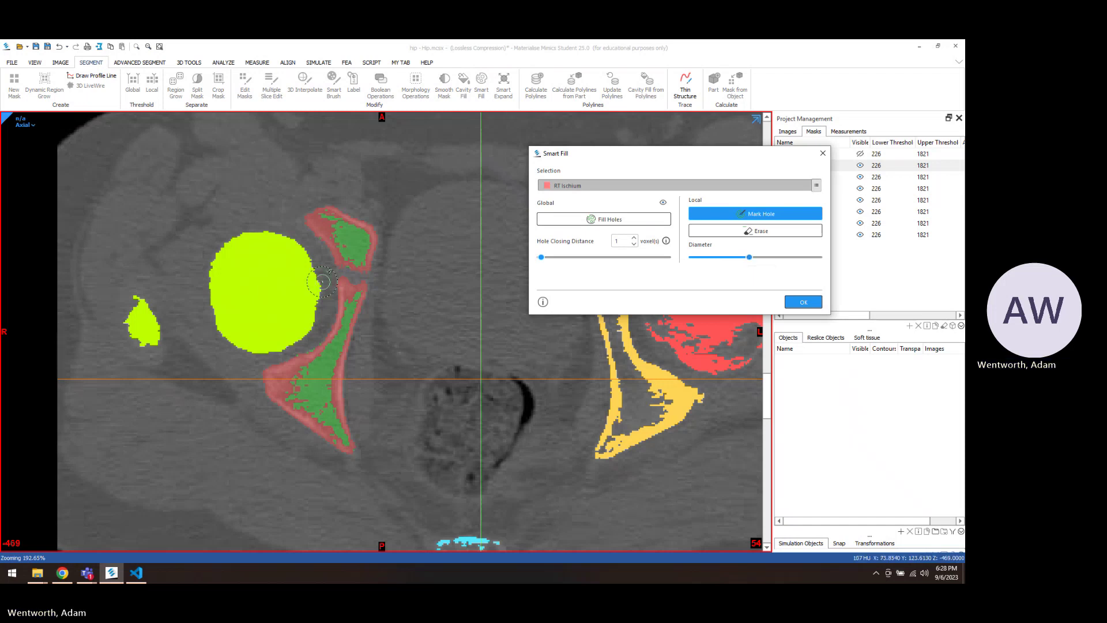
scroll(322, 281, "up", 8)
scroll(321, 281, "up", 2)
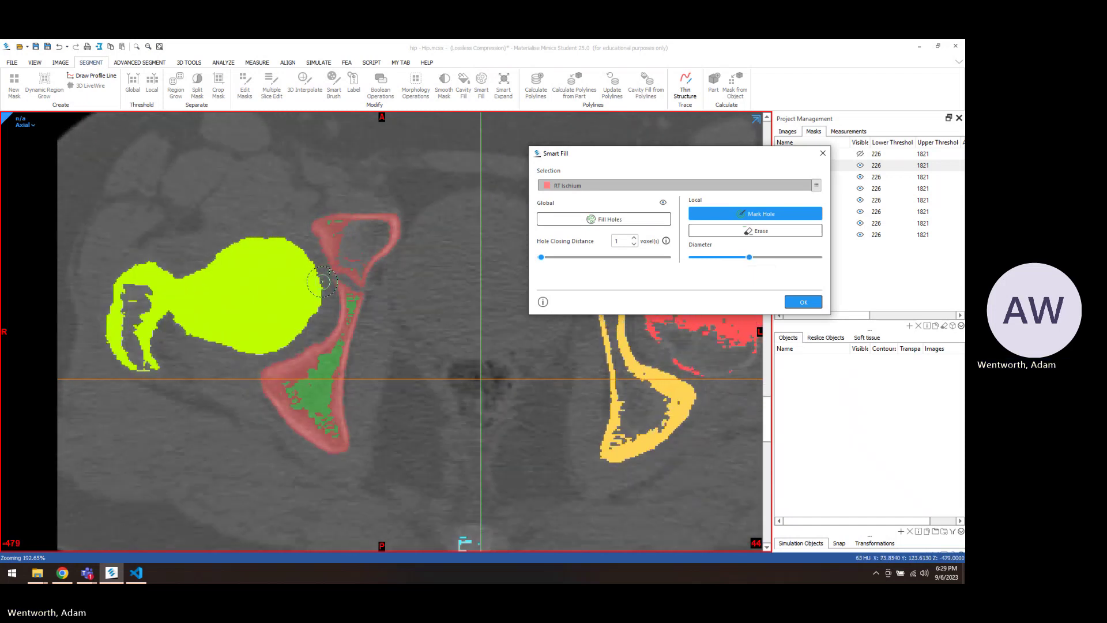
mouse_move(345, 249)
left_mouse_down()
mouse_move(356, 265)
mouse_move(381, 228)
mouse_move(336, 226)
left_mouse_up()
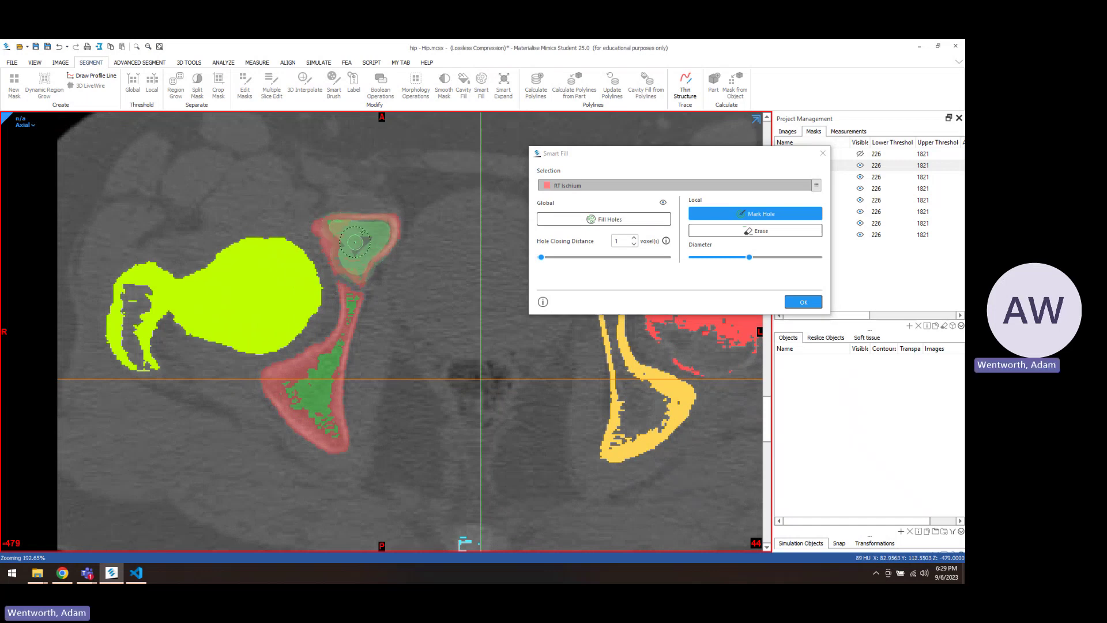
scroll(362, 244, "down", 6)
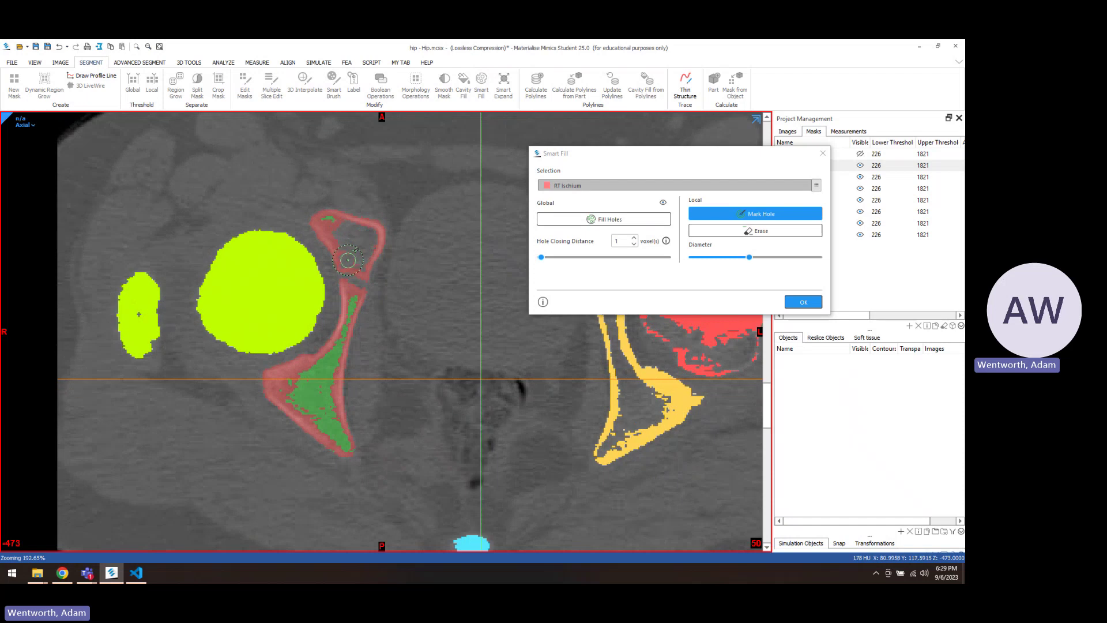
mouse_move(347, 260)
left_mouse_down()
mouse_move(370, 244)
mouse_move(336, 224)
mouse_move(352, 249)
left_mouse_up()
scroll(352, 249, "up", 2)
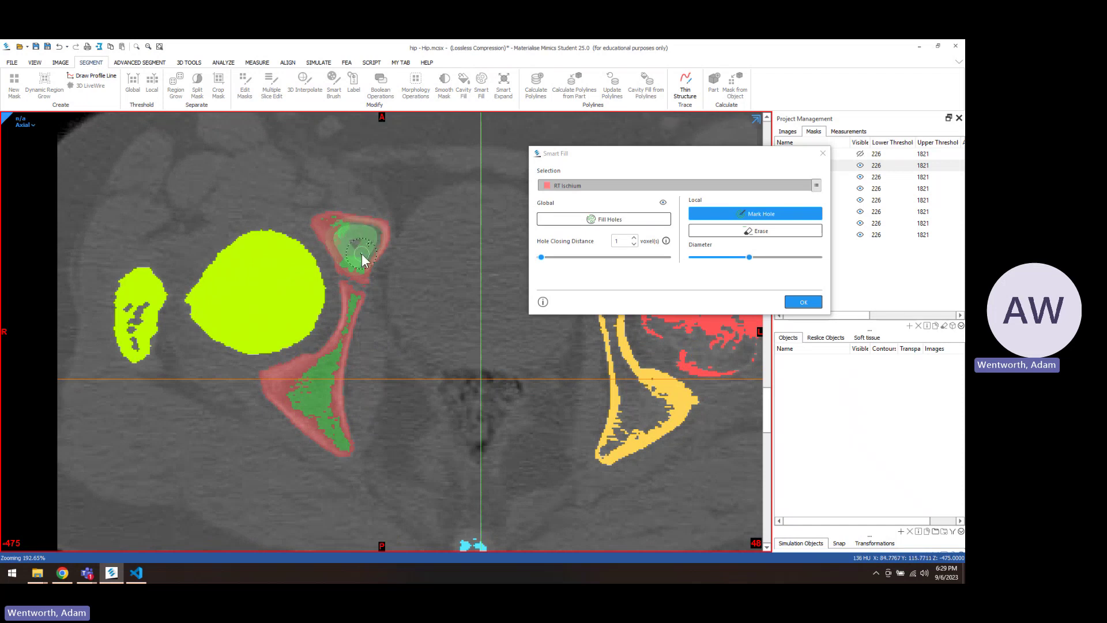
left_click_drag(361, 254, 361, 253)
Step: Mark the upper ischium section's remaining hollow interior on more axial slices
scroll(361, 253, "down", 4)
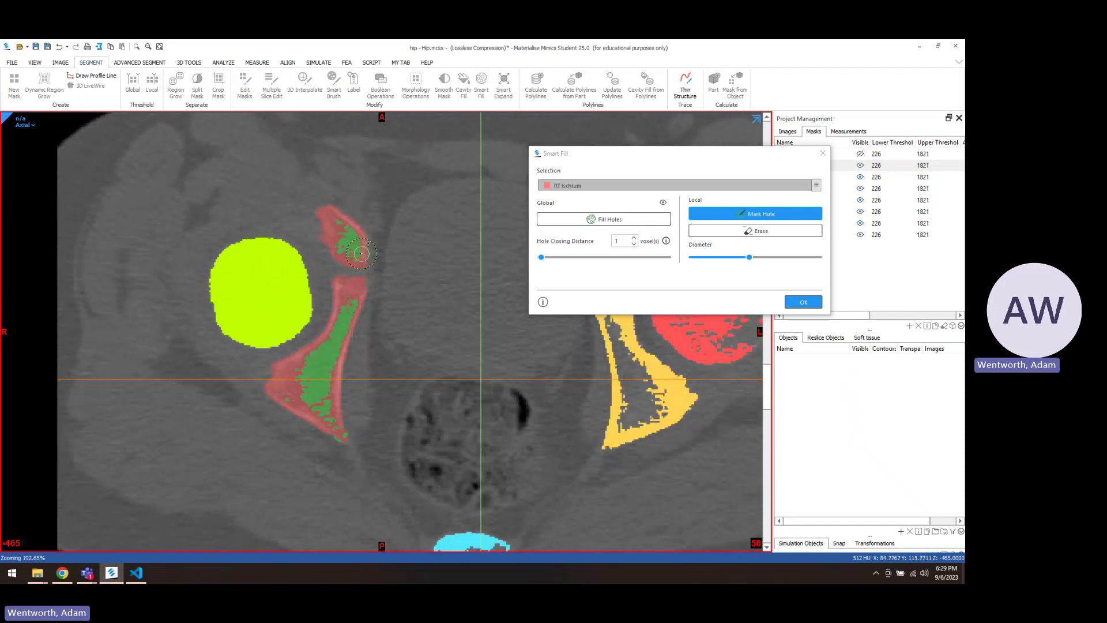
scroll(362, 253, "up", 10)
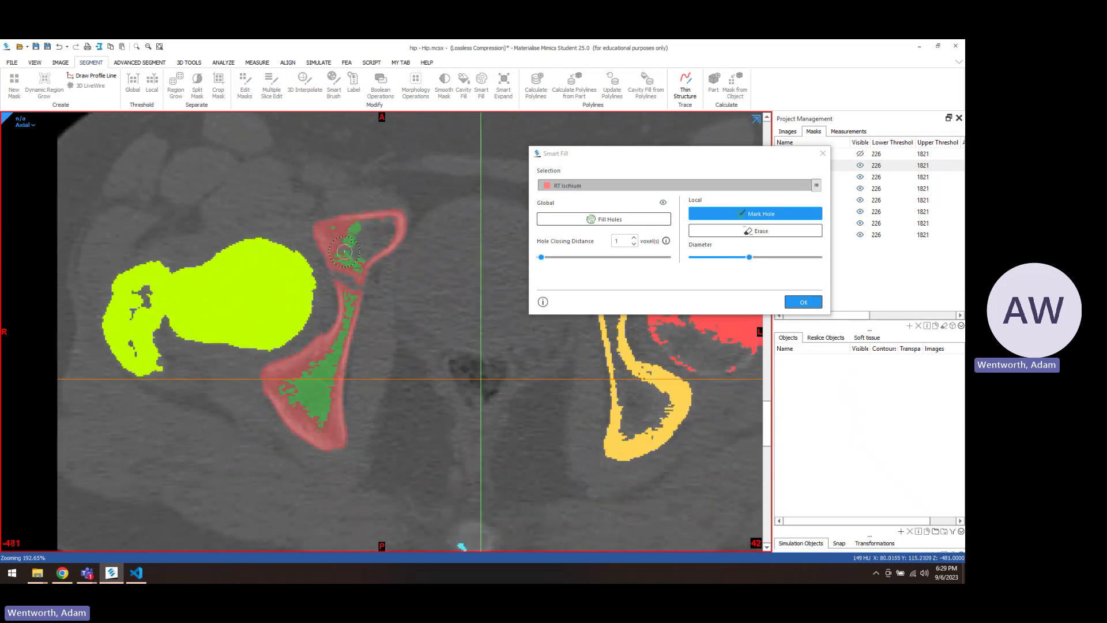
mouse_move(365, 230)
left_mouse_down()
mouse_move(387, 226)
mouse_move(361, 258)
left_mouse_up()
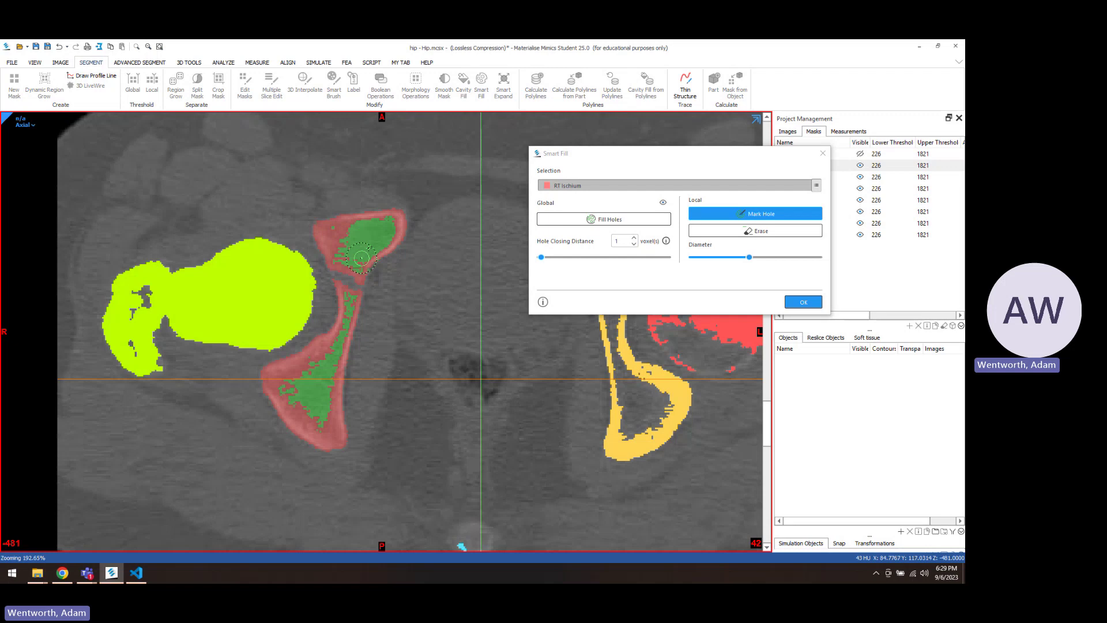
scroll(361, 258, "down", 4)
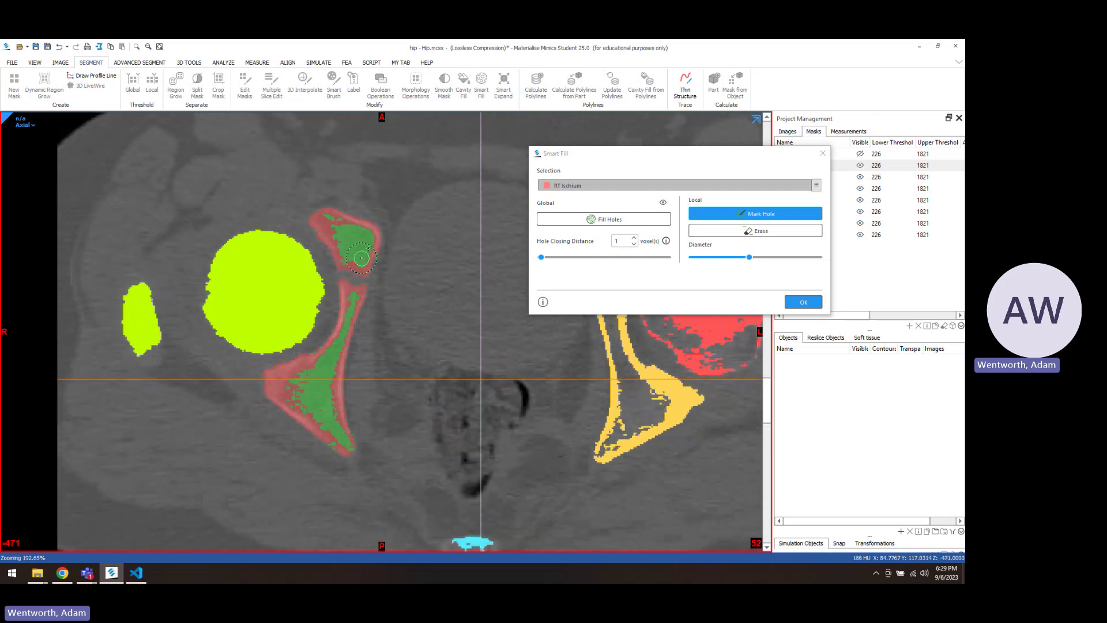
scroll(361, 258, "up", 16)
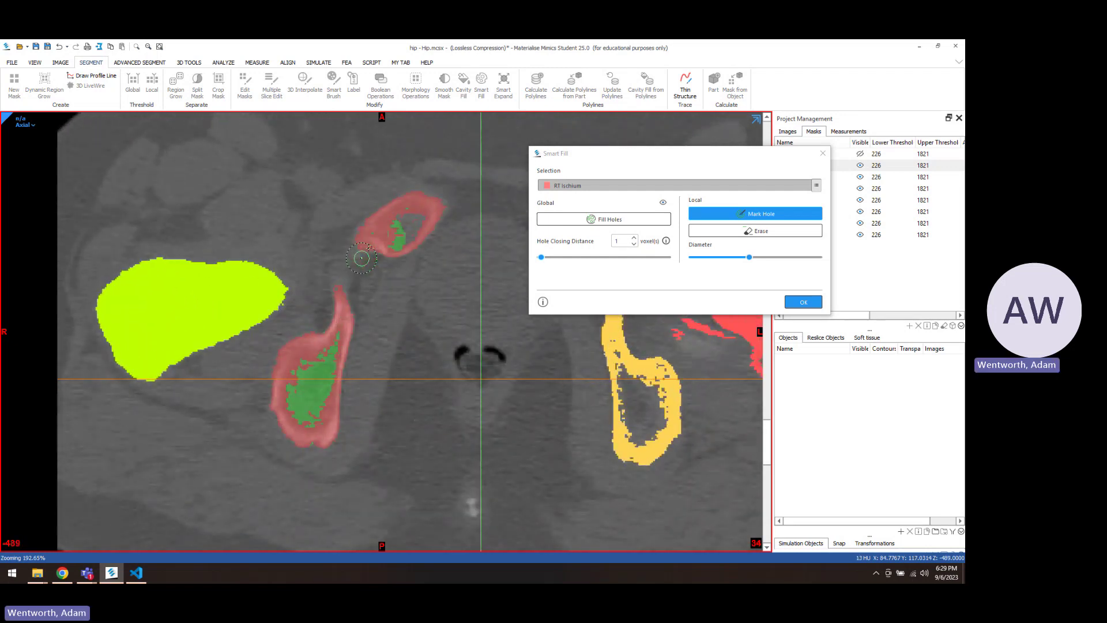
mouse_move(417, 228)
left_mouse_down()
mouse_move(436, 206)
mouse_move(408, 247)
left_mouse_up()
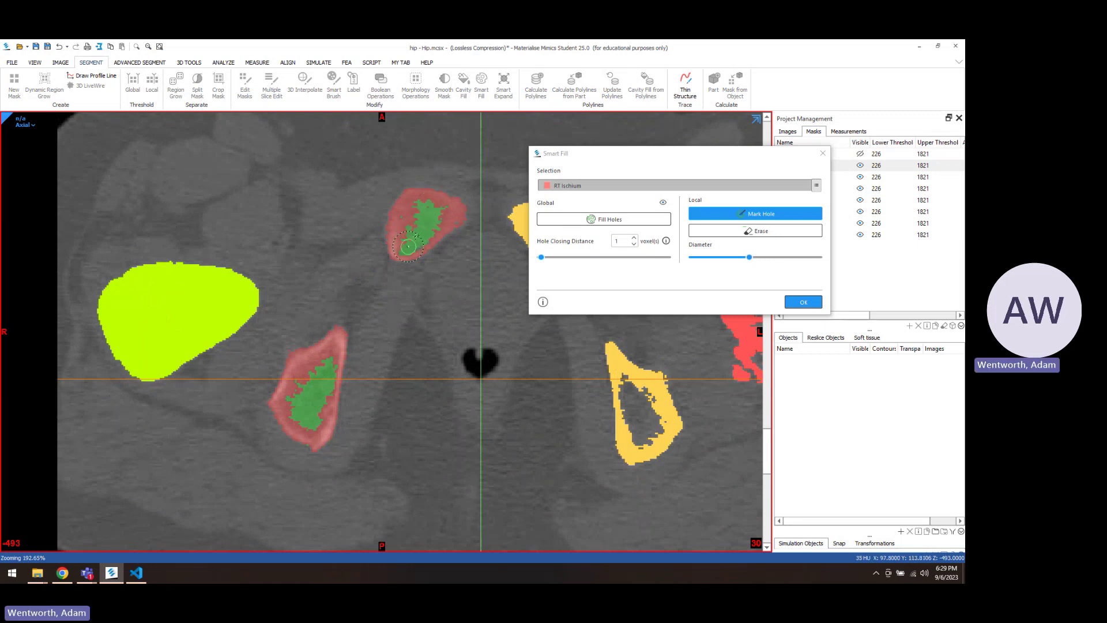
scroll(408, 246, "down", 12)
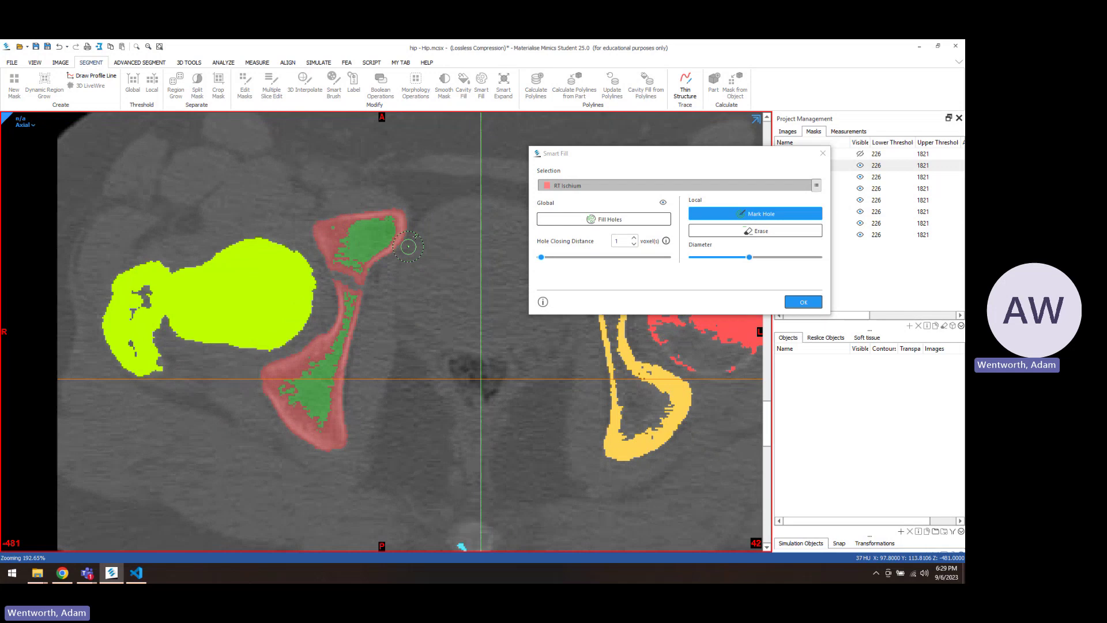
scroll(408, 246, "up", 10)
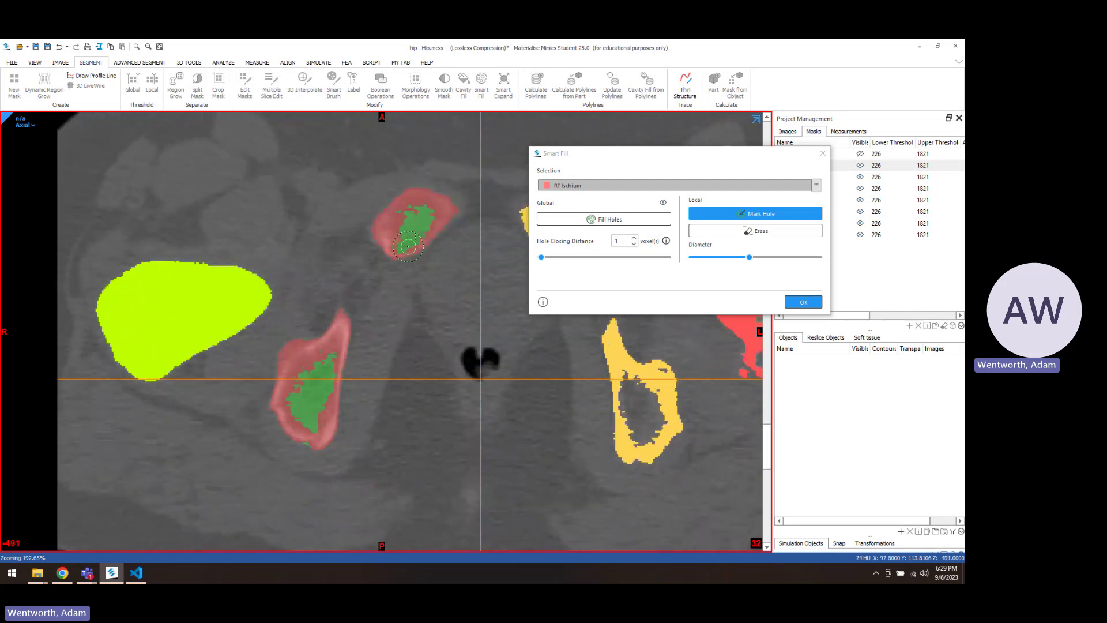
scroll(408, 246, "up", 6)
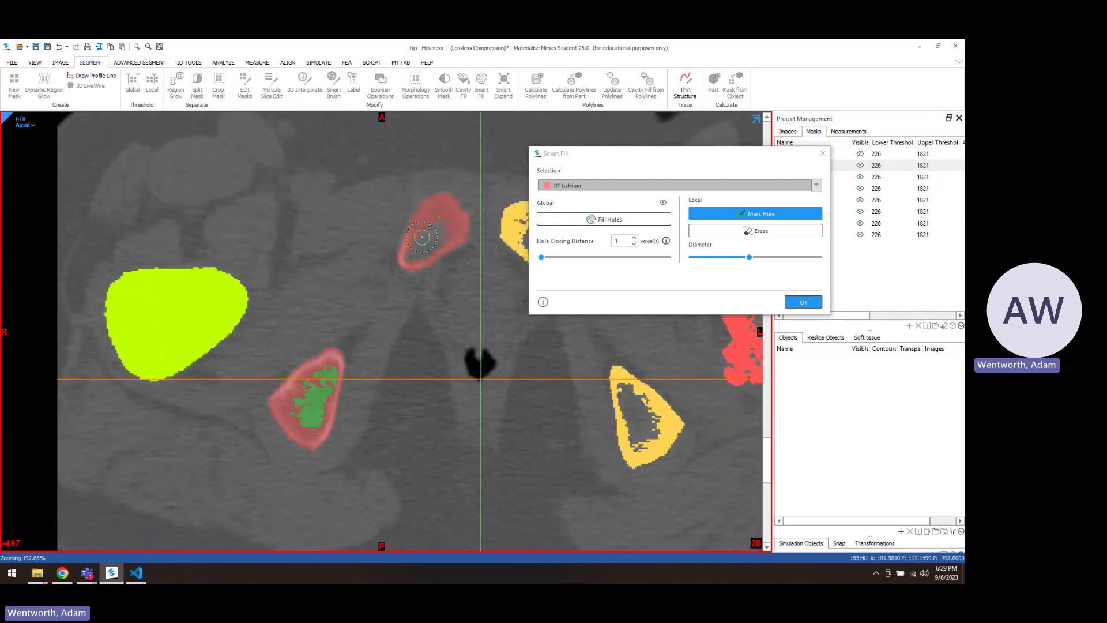
mouse_move(425, 233)
left_mouse_down()
mouse_move(413, 255)
mouse_move(445, 226)
left_mouse_up()
scroll(445, 226, "up", 4)
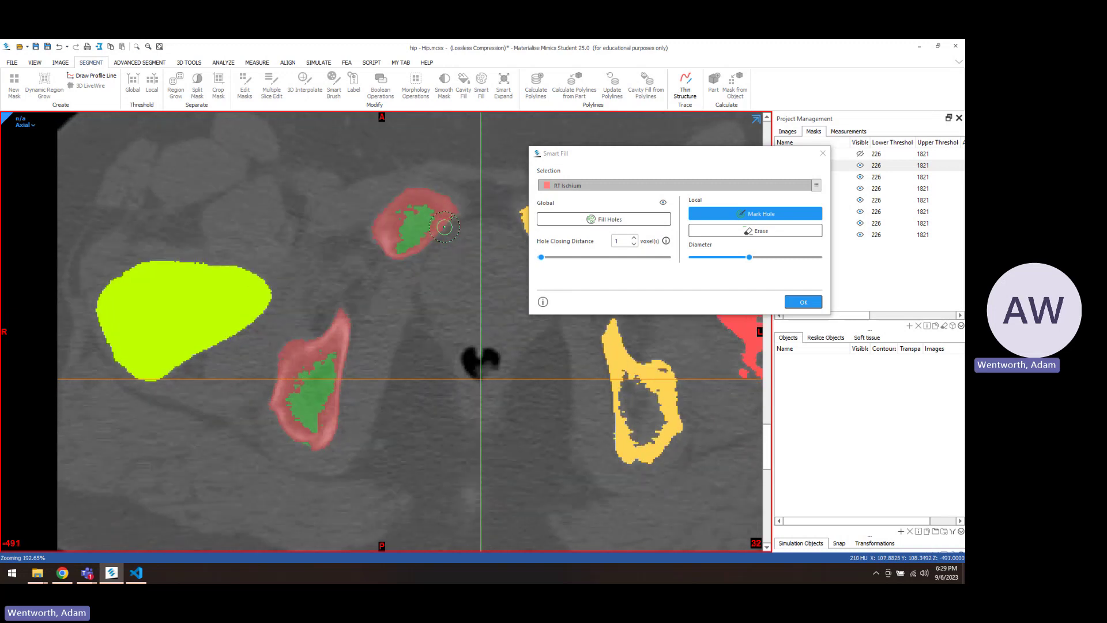
scroll(444, 227, "up", 6)
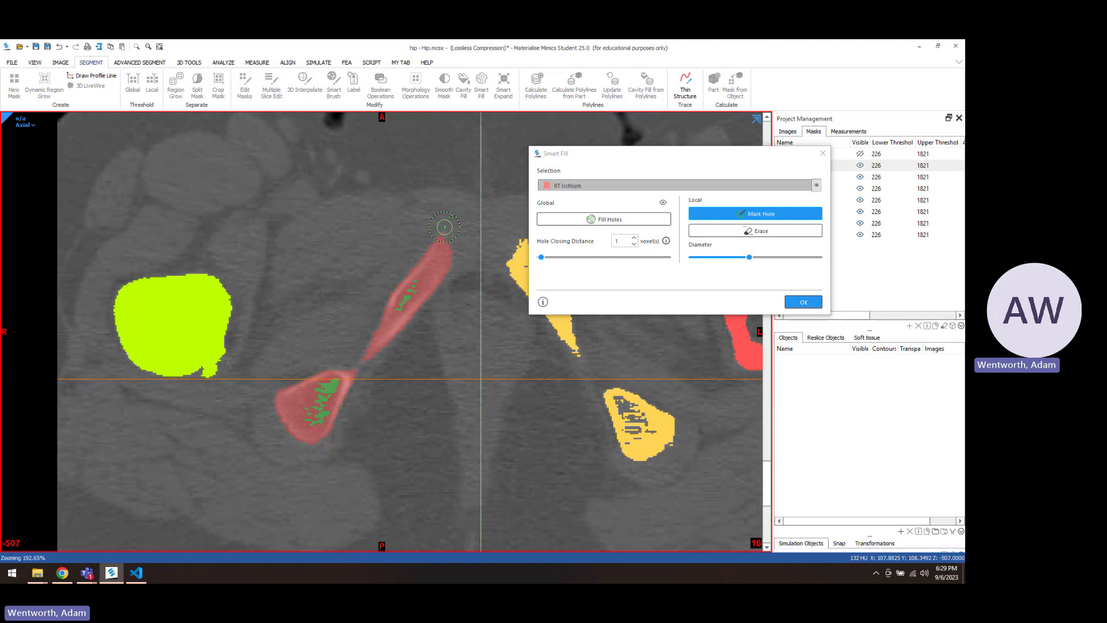
Step: Apply the fill as a new mask named RT Ischium and delete the old RT Ischium mask
left_click(819, 298)
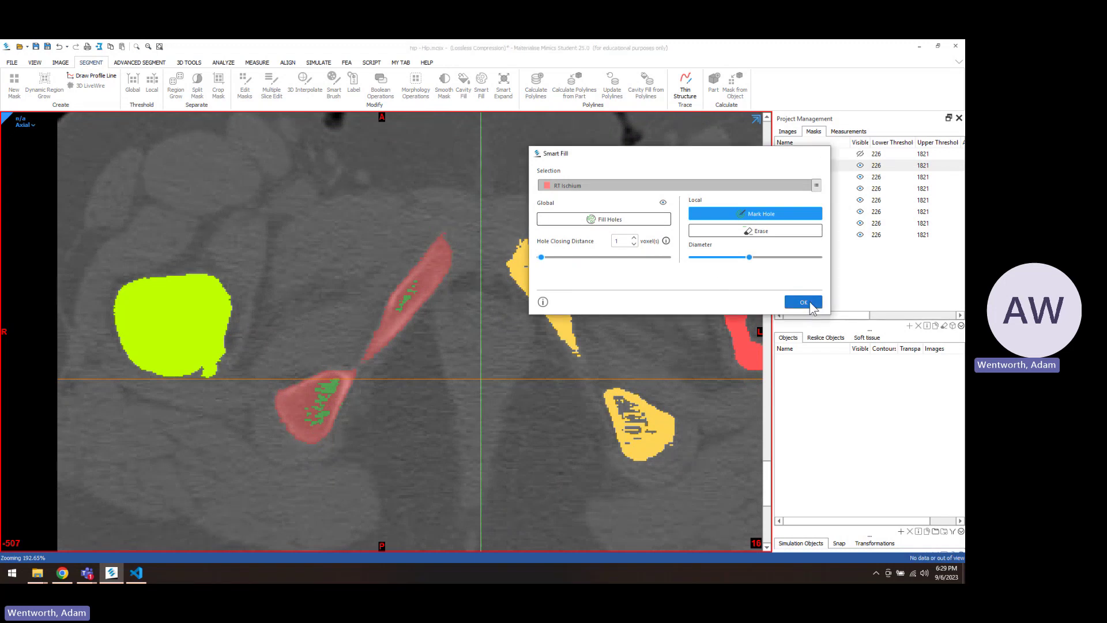
double_click(809, 248)
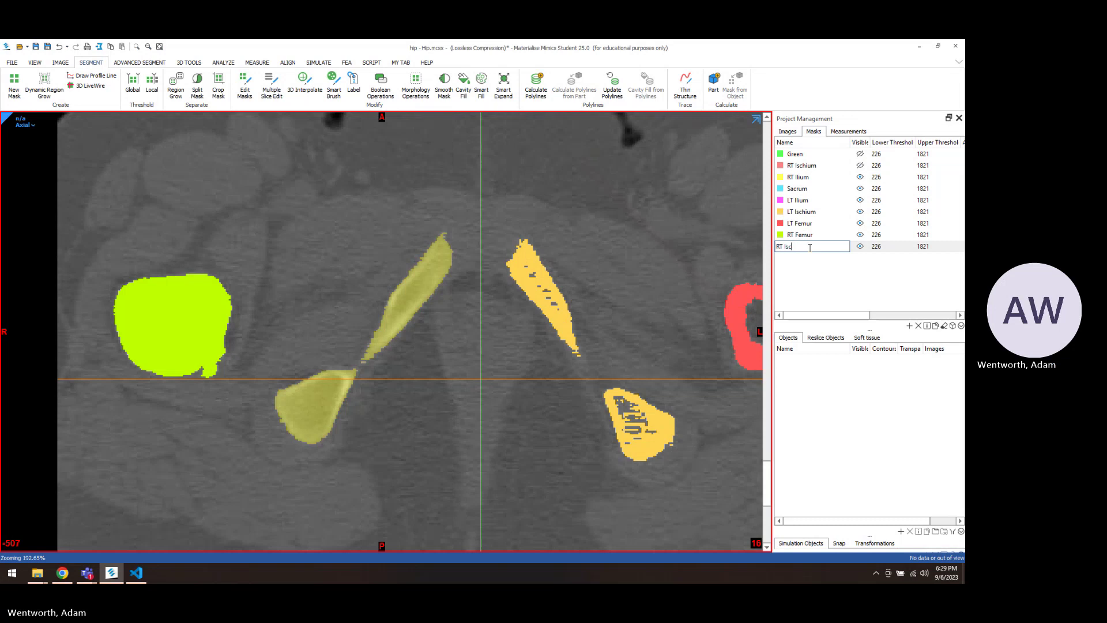
left_click(800, 166)
key("Delete")
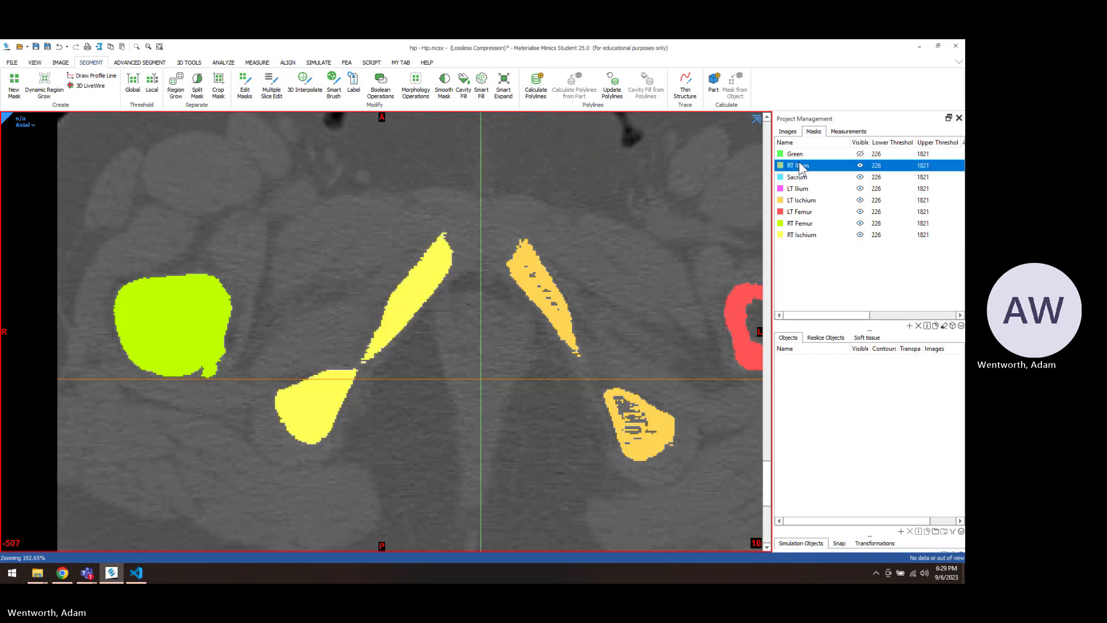
scroll(338, 399, "up", 10)
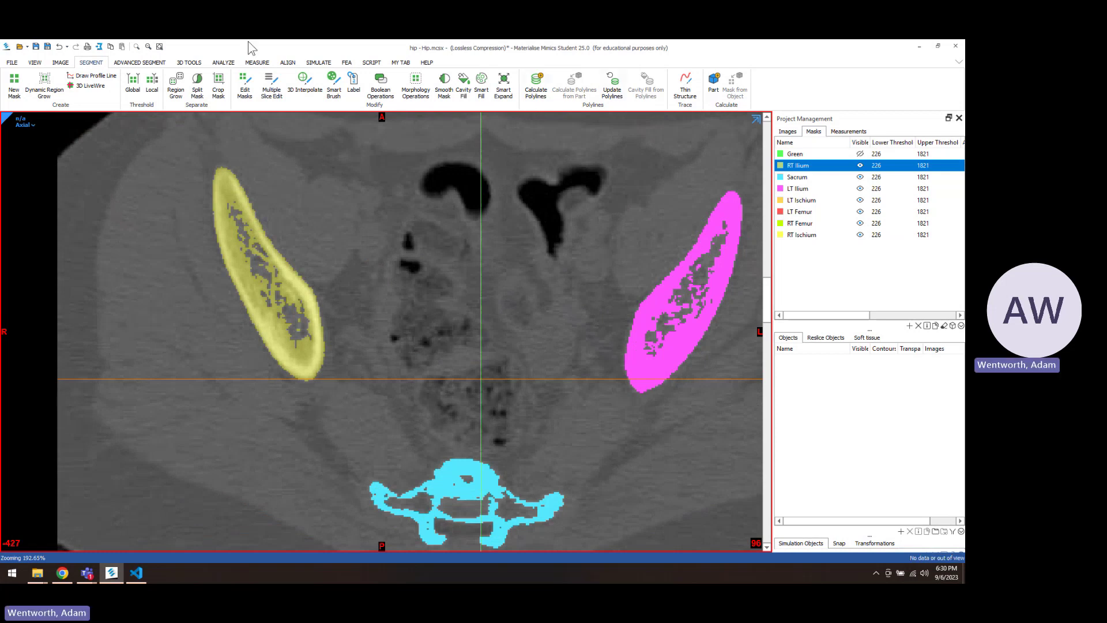
Step: Fill the RT Ilium mask's holes with Smart Fill, settling on a 3-voxel hole closing distance
left_click(481, 85)
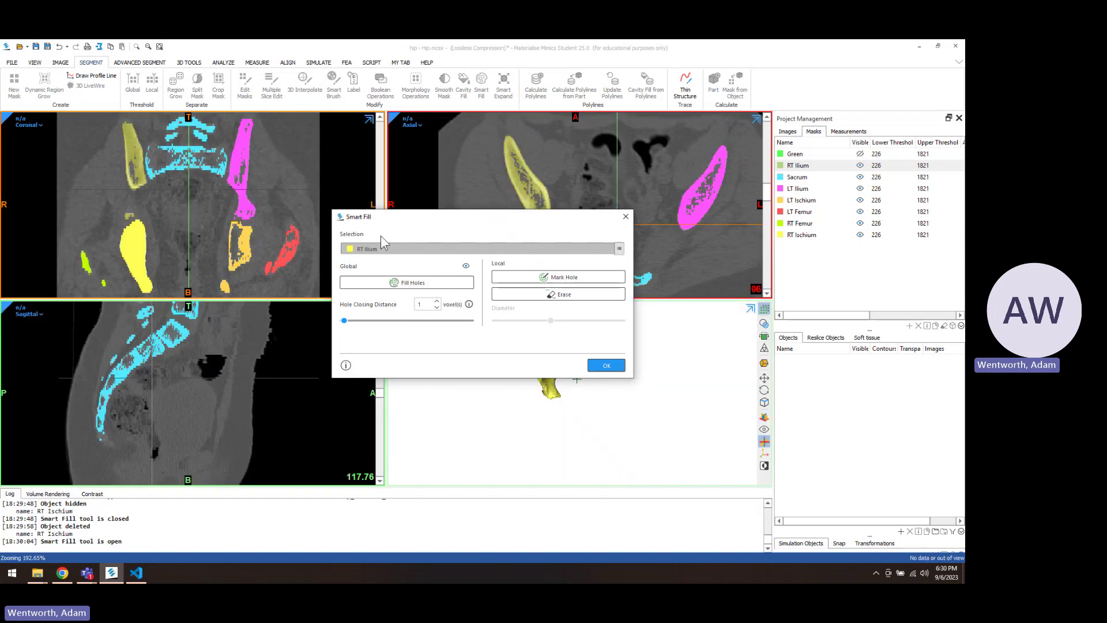
left_click_drag(406, 217, 266, 354)
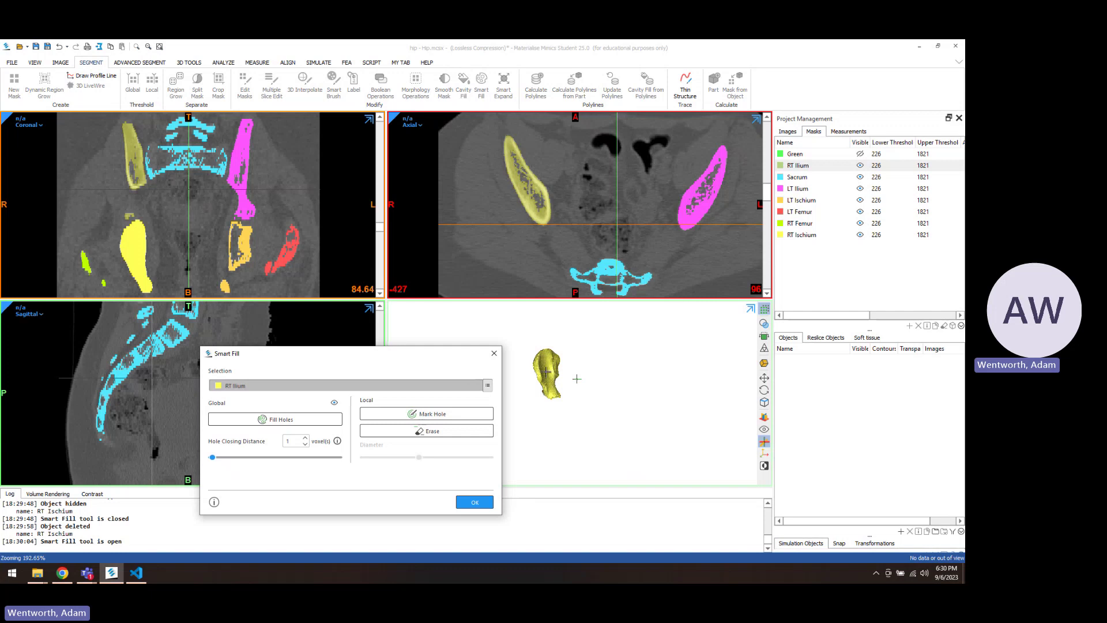
right_click_drag(546, 372, 505, 387)
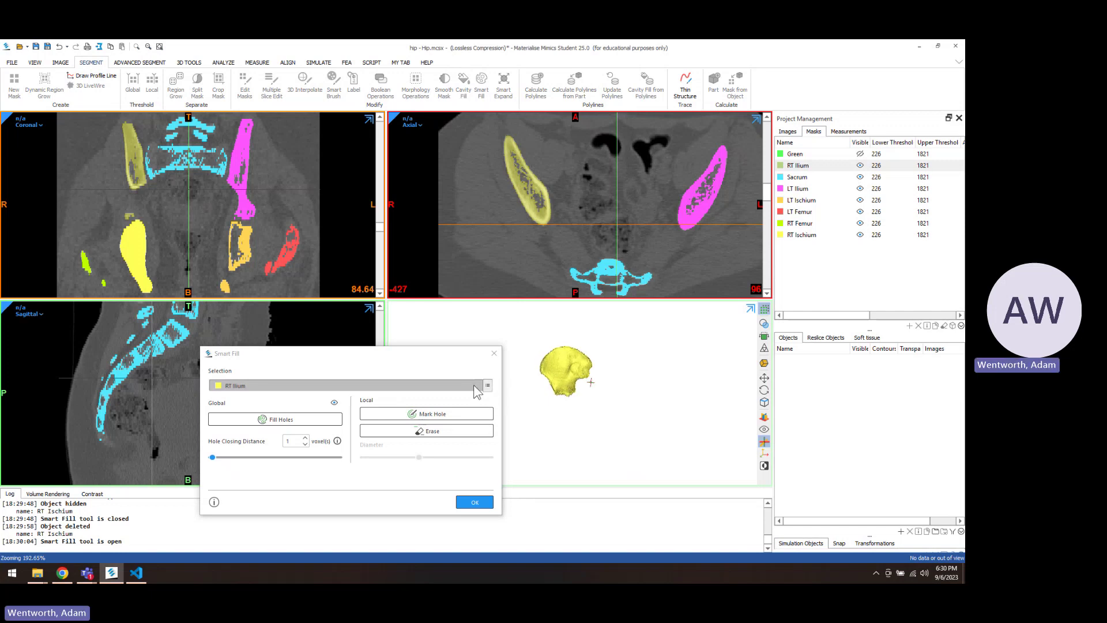
left_click(305, 438)
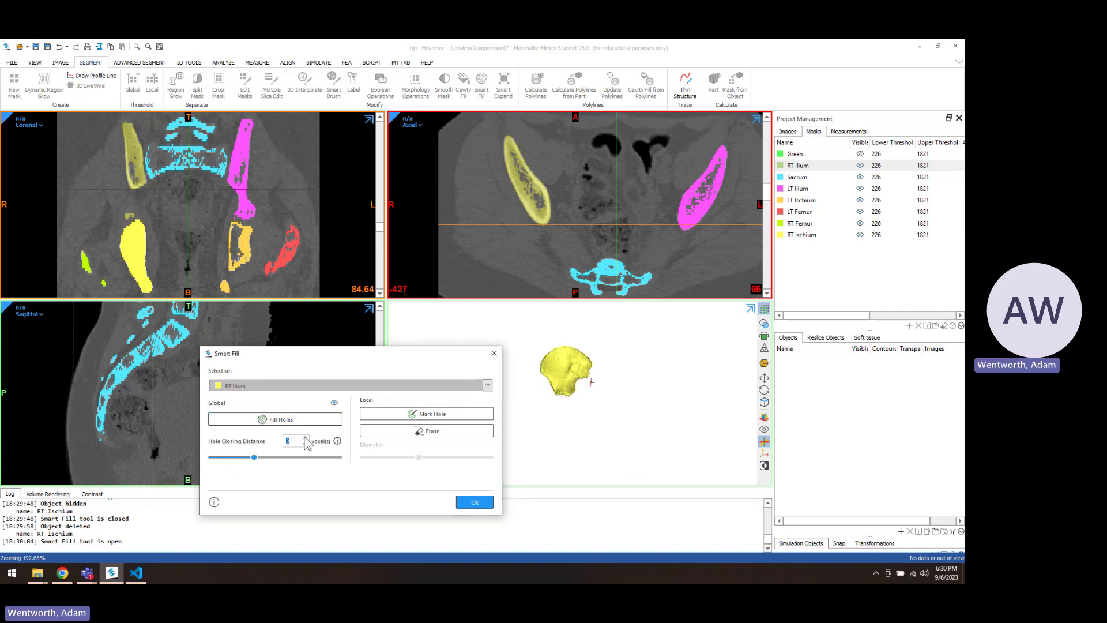
left_click(290, 419)
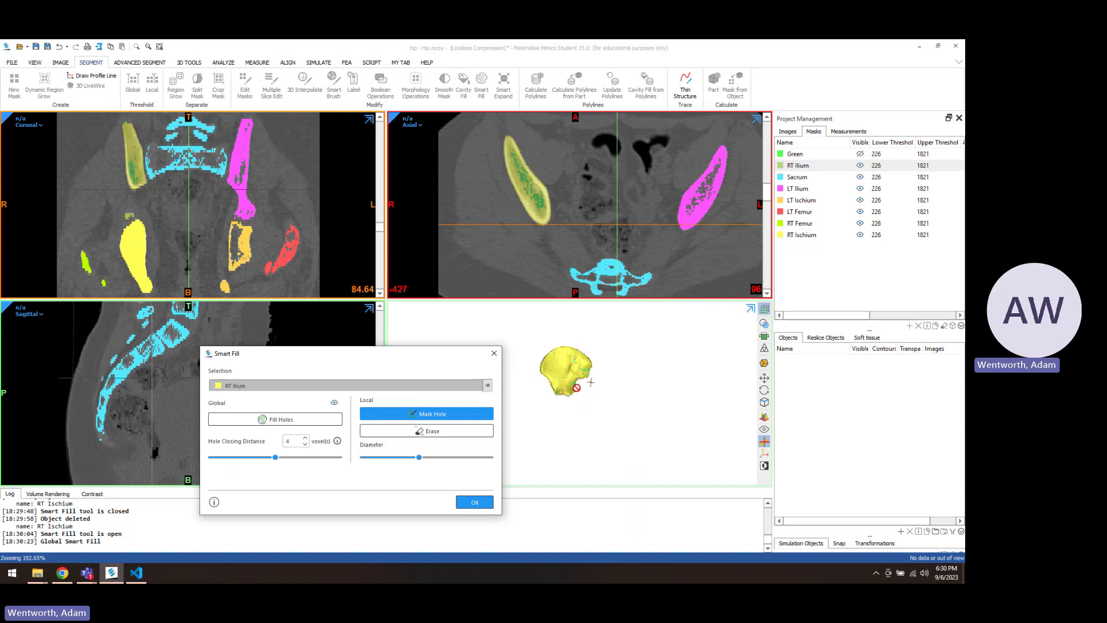
left_click(305, 444)
left_click(295, 424)
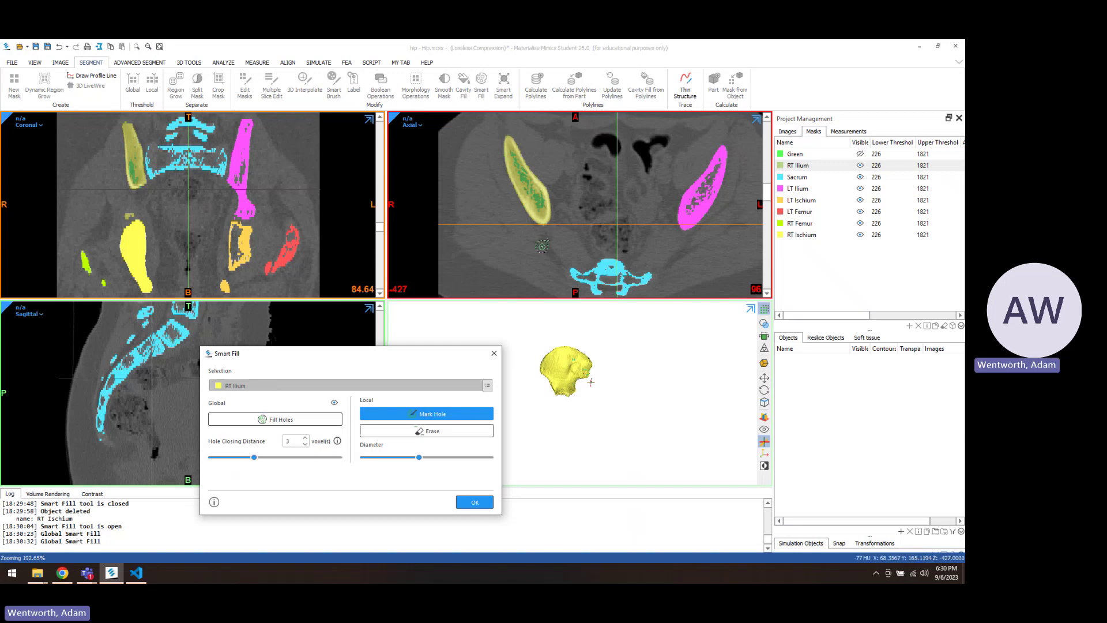
scroll(544, 244, "down", 5)
scroll(545, 244, "up", 5)
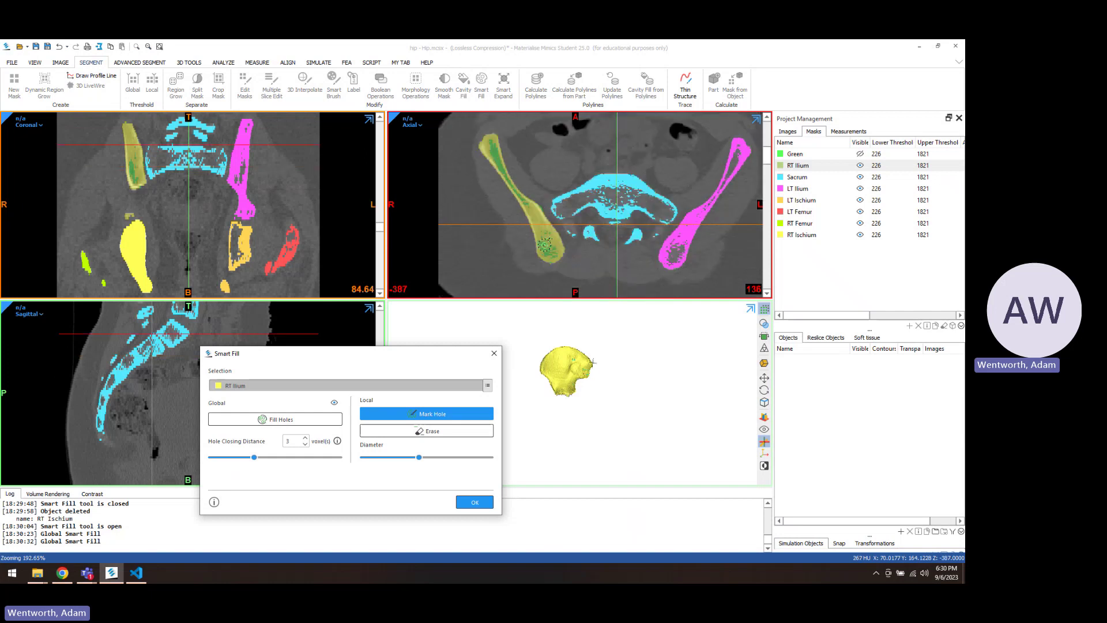
scroll(544, 244, "down", 10)
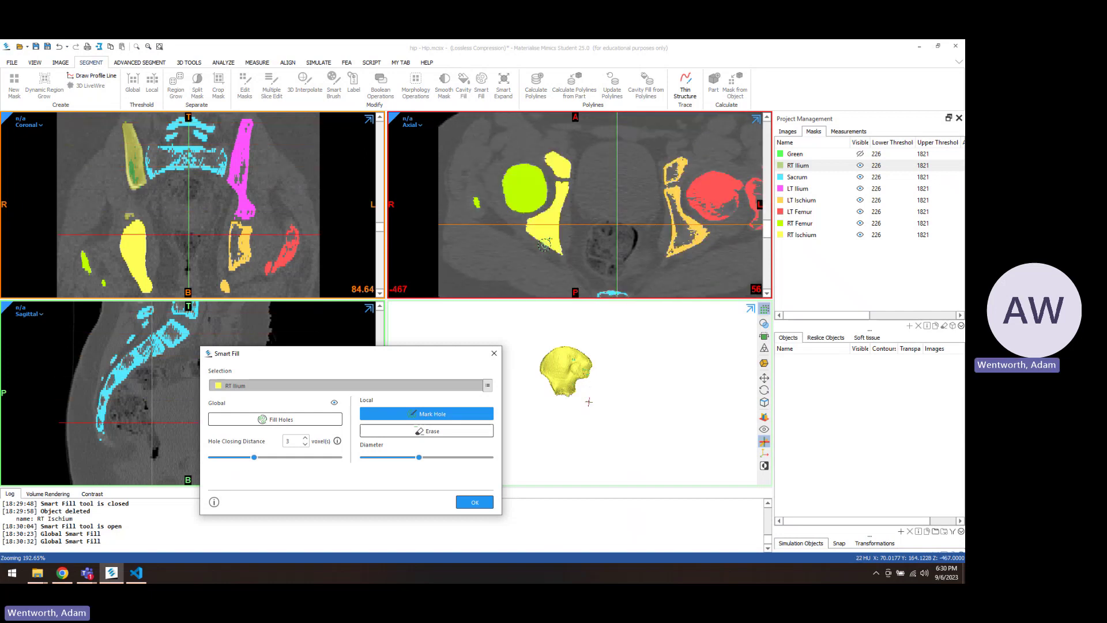
scroll(544, 244, "up", 20)
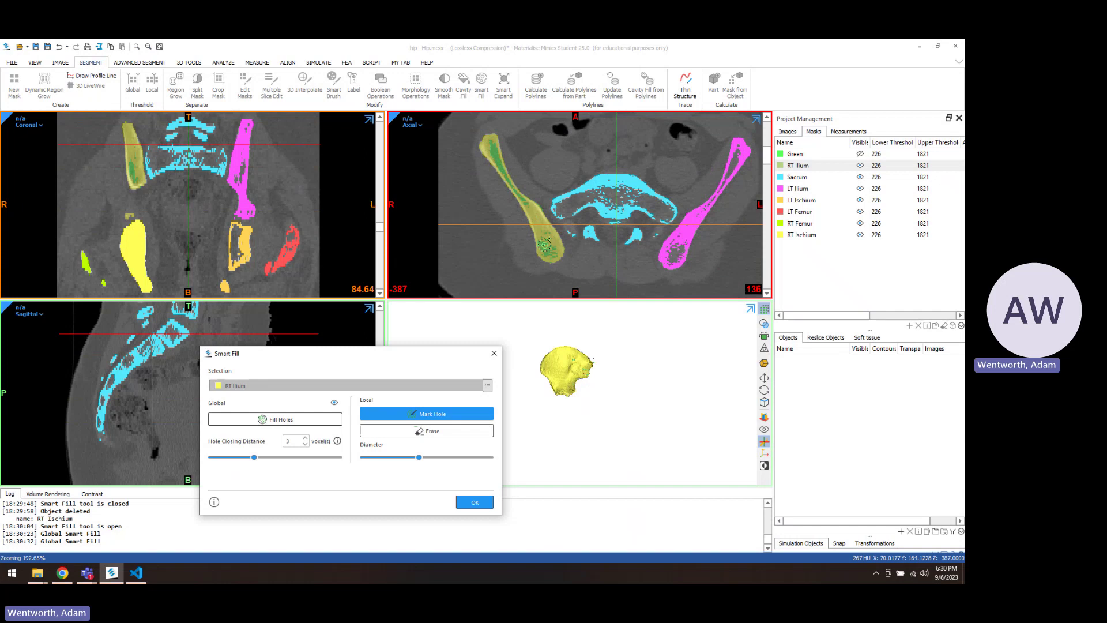
Step: Accept the filled ilium, rename the new Cyan mask 'RT Ilium', and delete the original RT Ilium mask
left_click(474, 502)
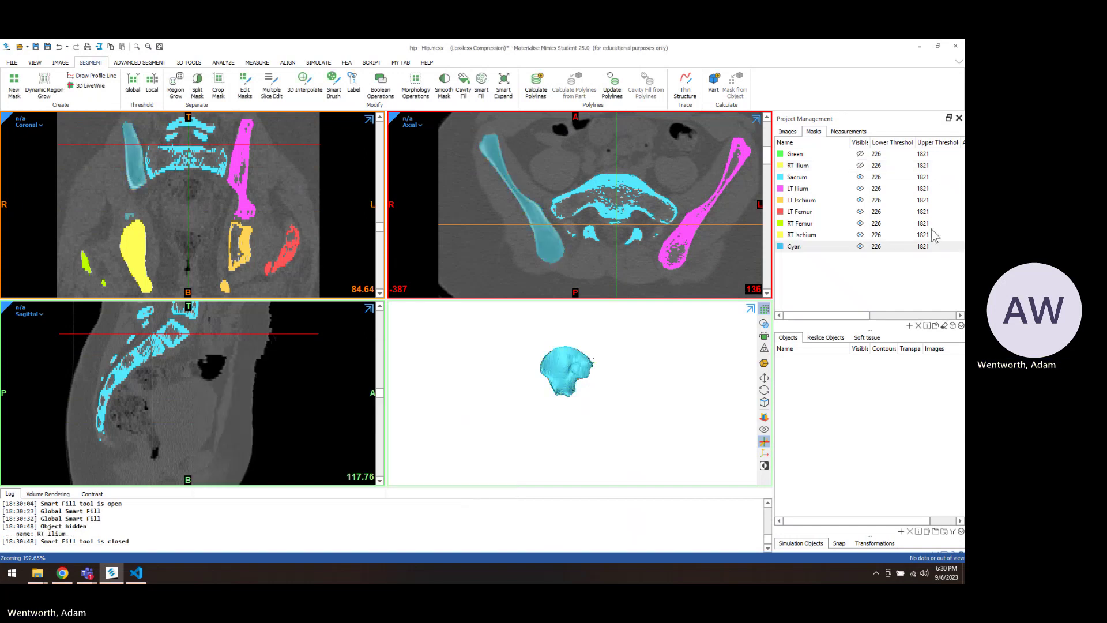
double_click(795, 247)
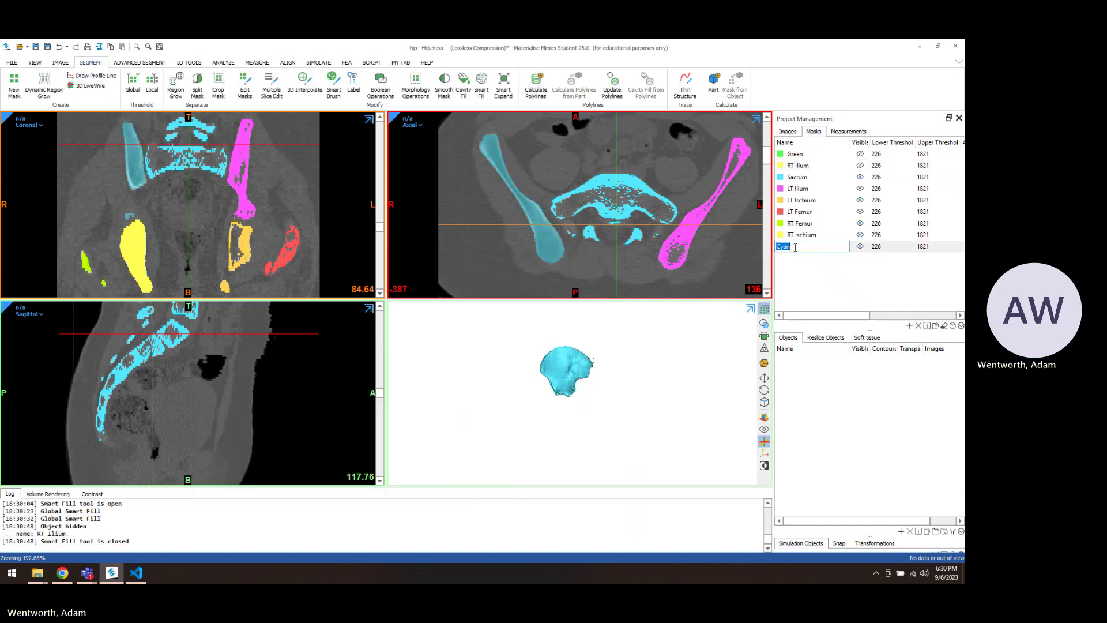
type("RT Ilium")
key("Return")
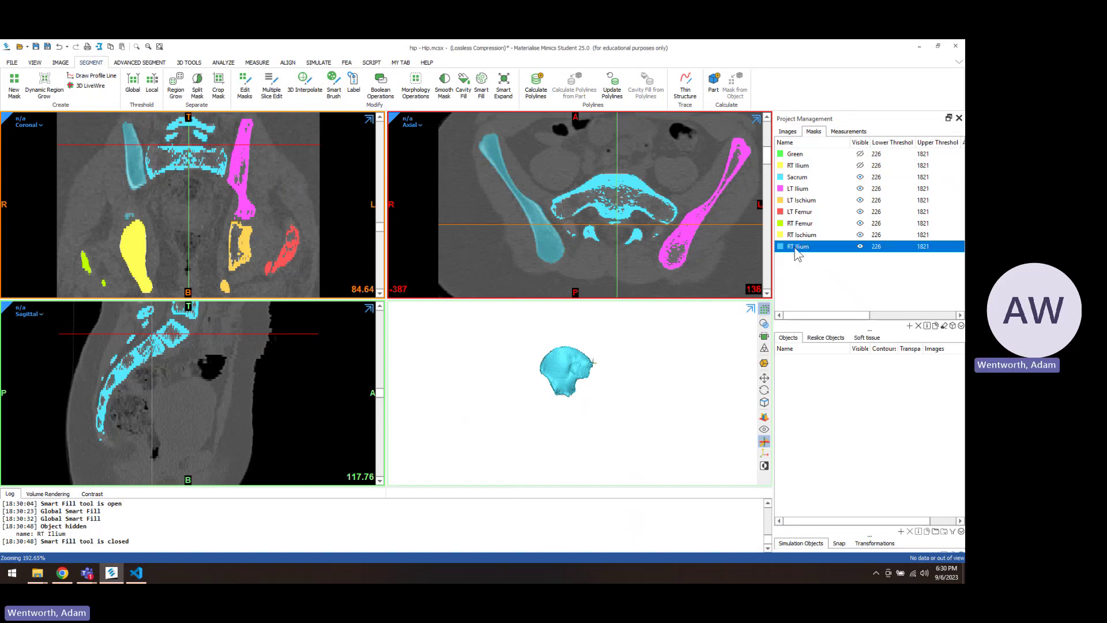
left_click(800, 166)
key("Delete")
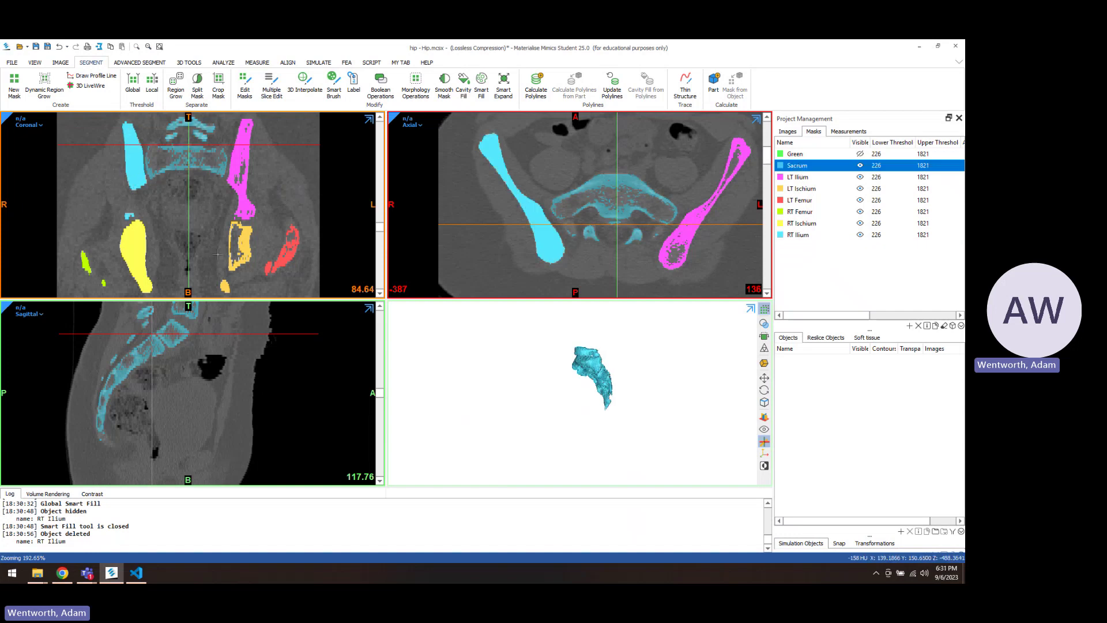
left_click(479, 92)
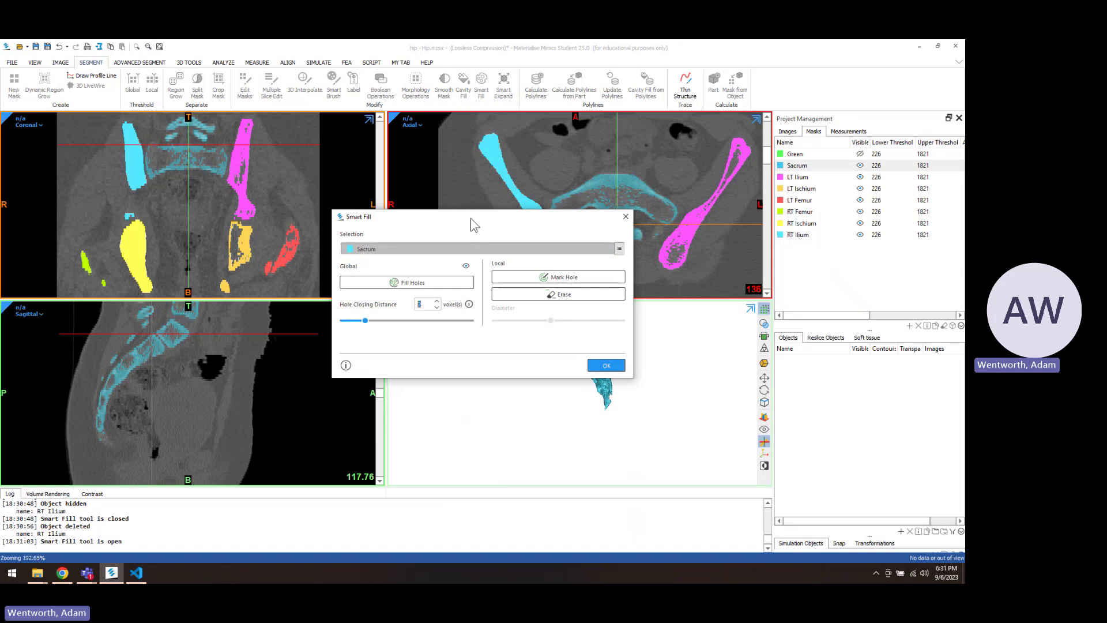
left_click_drag(470, 218, 356, 305)
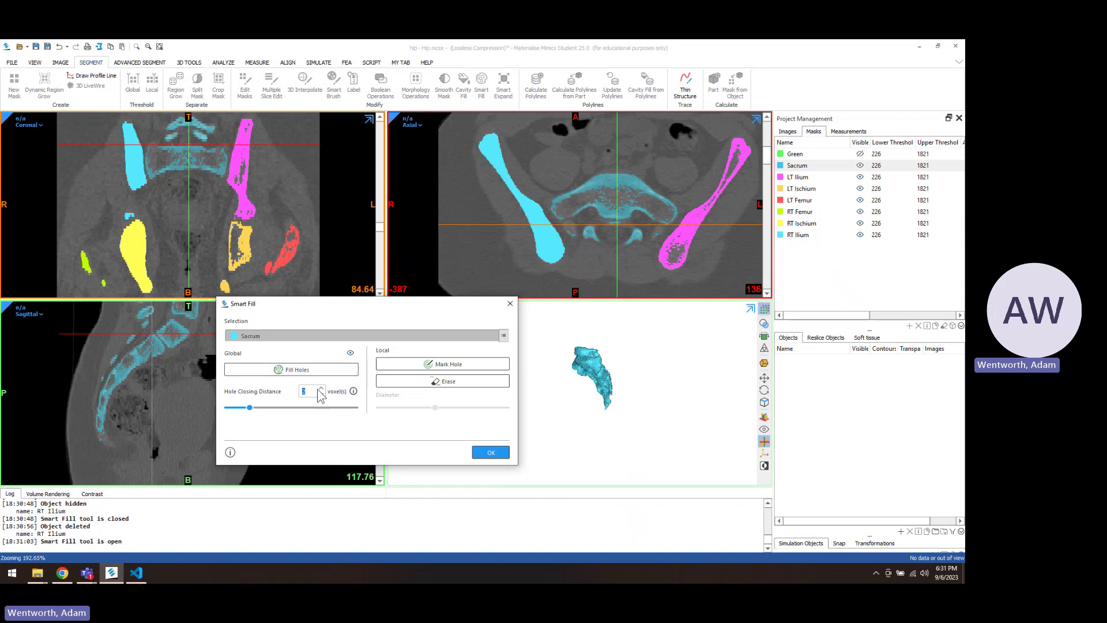
left_click(304, 374)
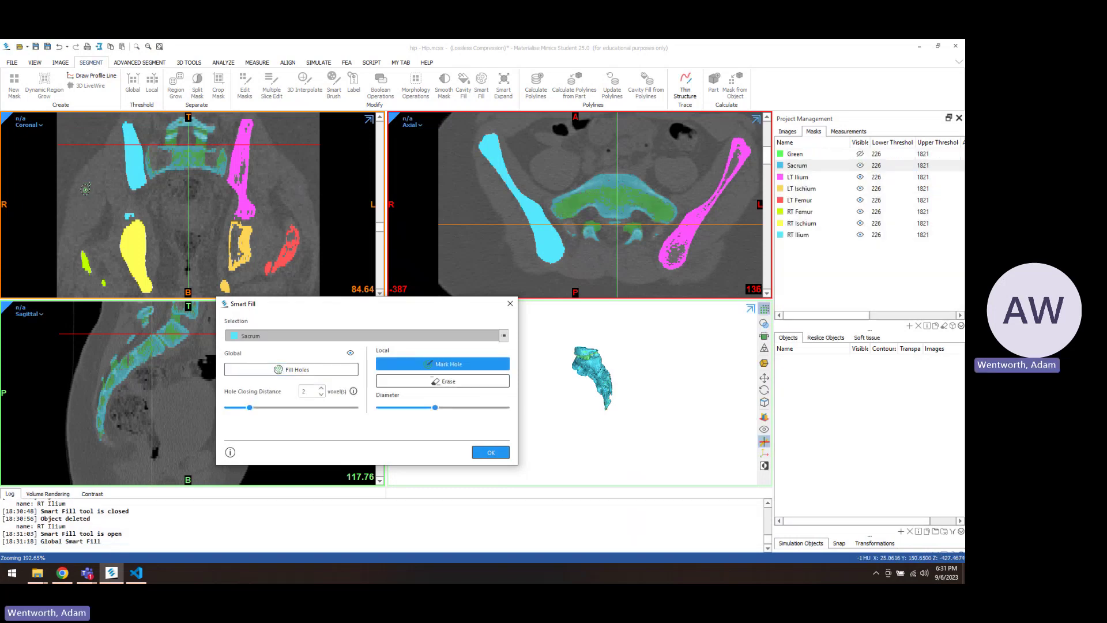
left_click(150, 151)
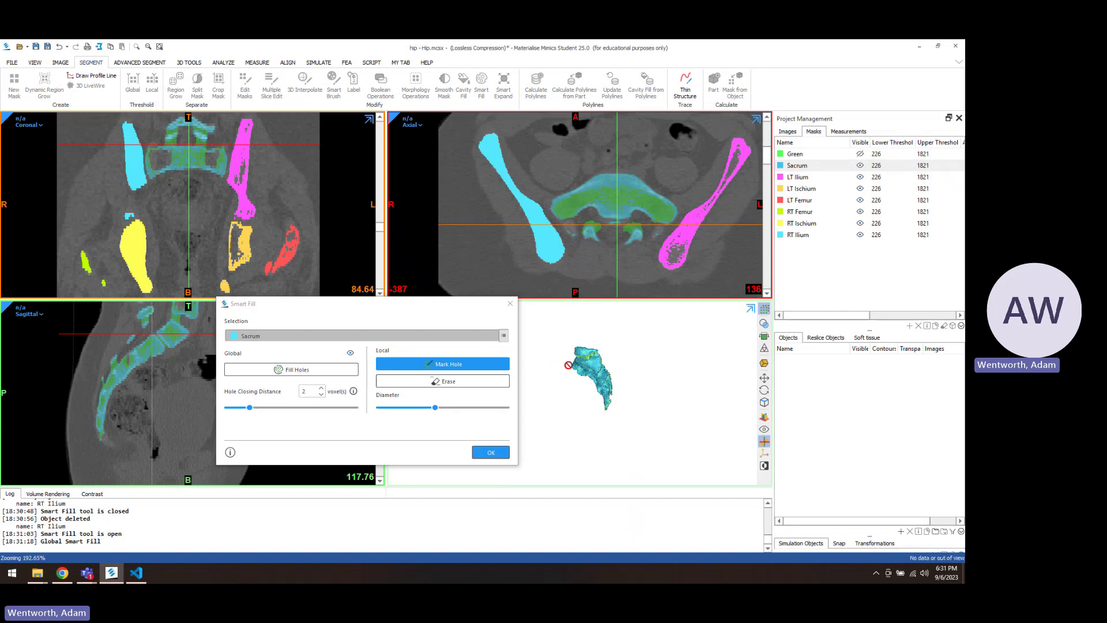
left_click(321, 395)
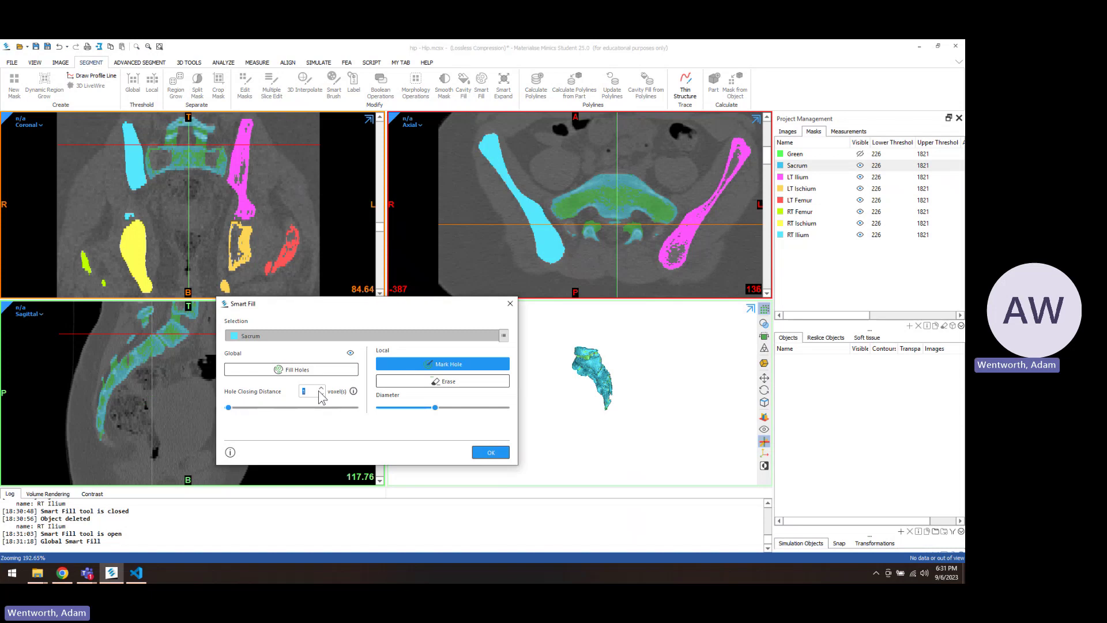
left_click(313, 372)
left_click(510, 303)
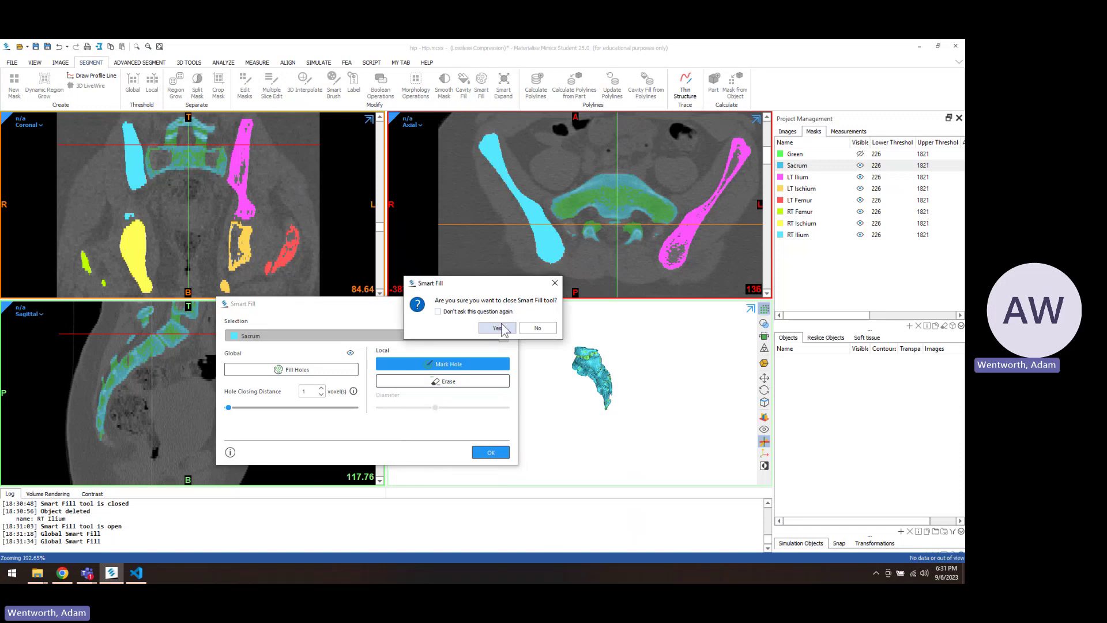
left_click(497, 328)
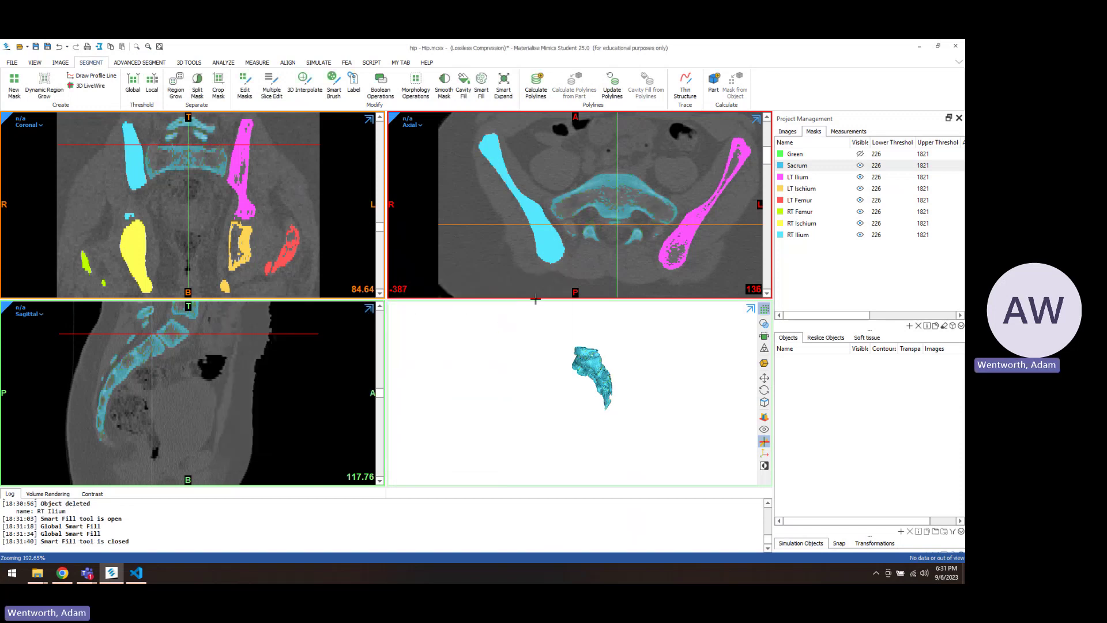
Step: Reopen Smart Fill for the Sacrum mask in Mark Hole mode with a larger brush diameter
left_click(481, 84)
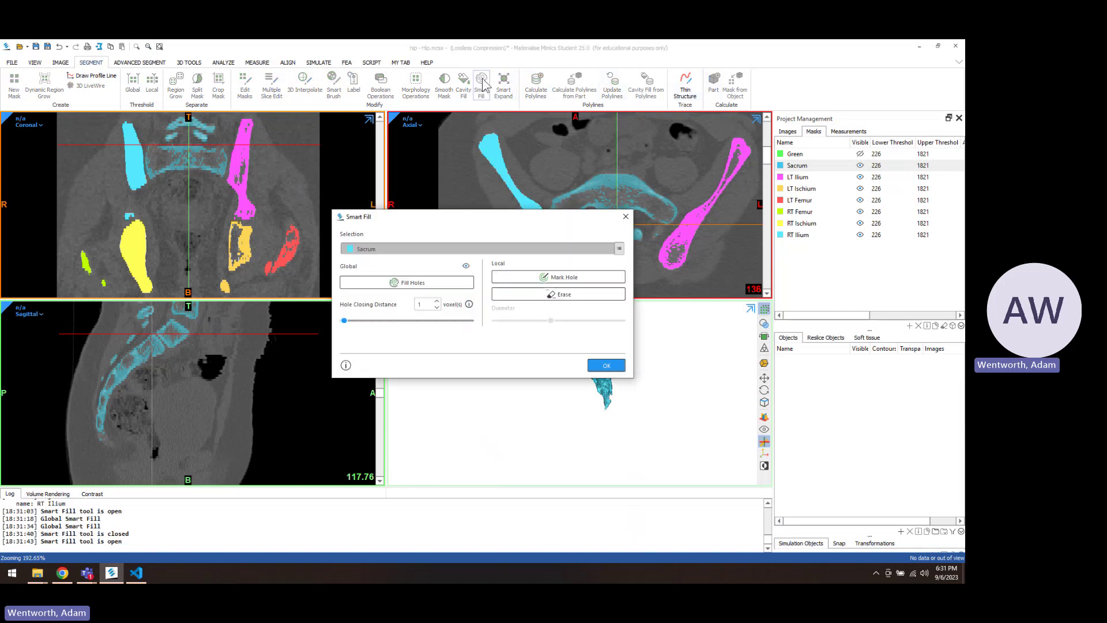
left_click(529, 279)
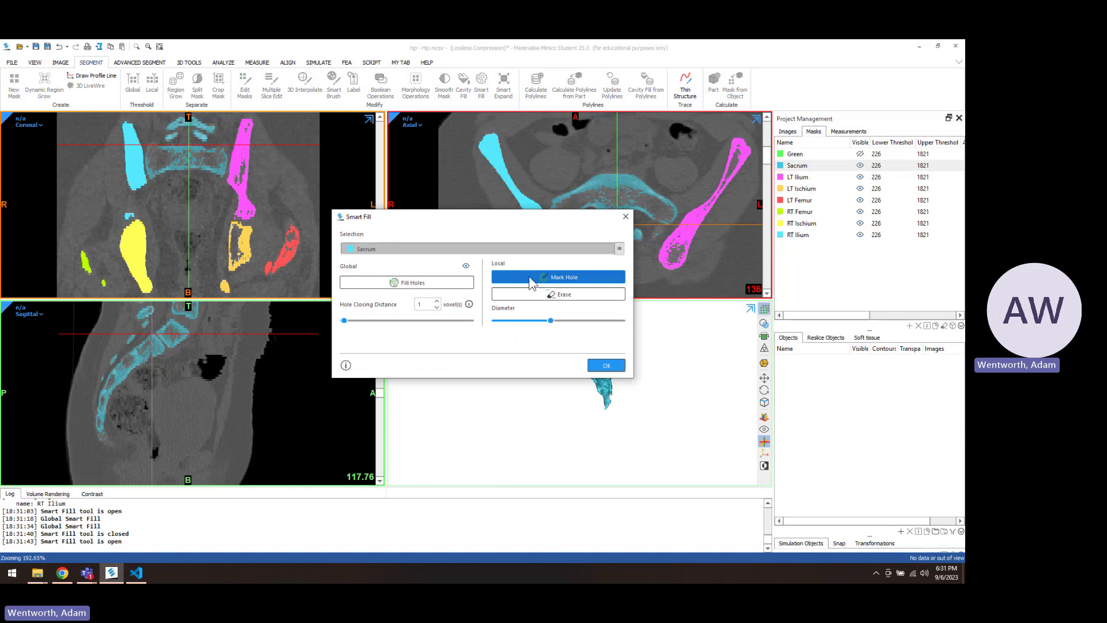
left_click_drag(573, 220, 433, 221)
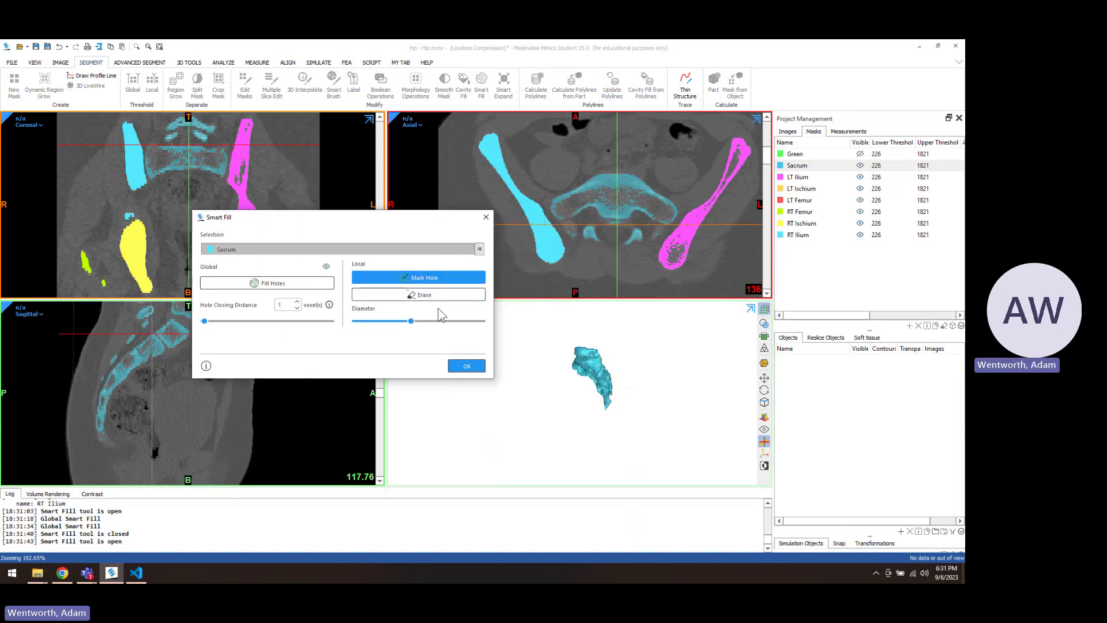
left_click_drag(411, 321, 427, 322)
left_click_drag(428, 321, 453, 321)
Step: Mark the holes and hollow interior of the sacrum on several axial slices
left_click(566, 209)
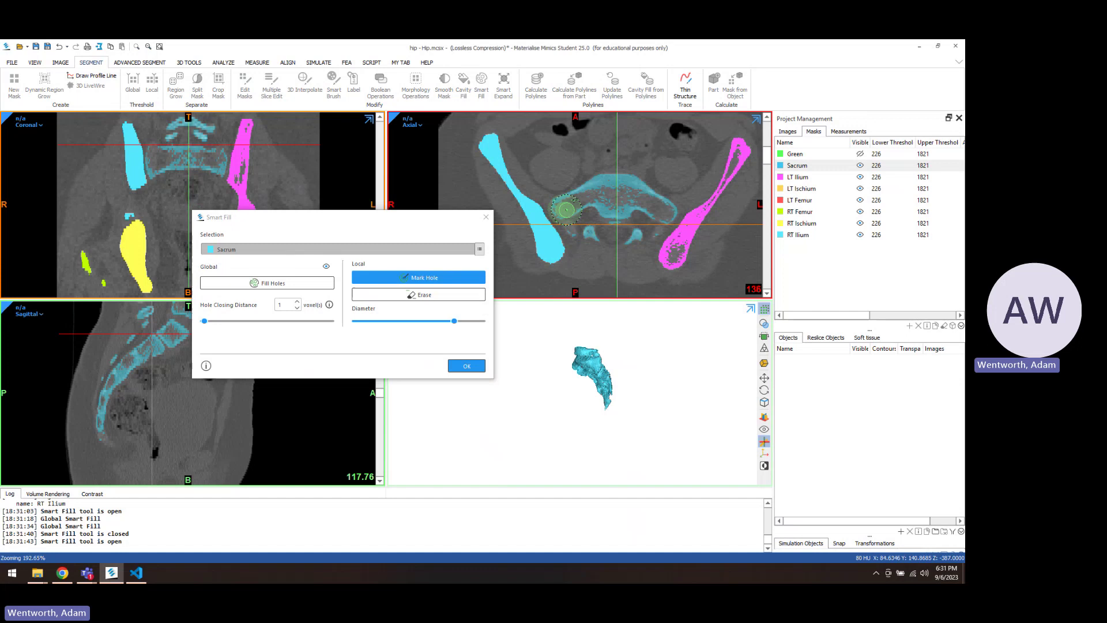
left_click(566, 209)
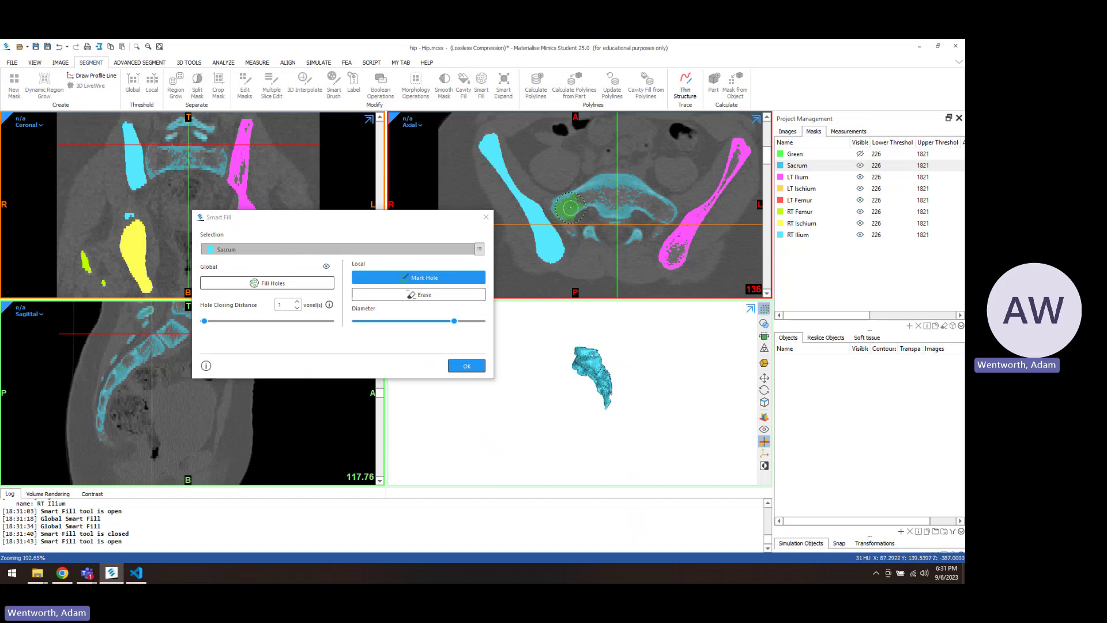
left_click(656, 211)
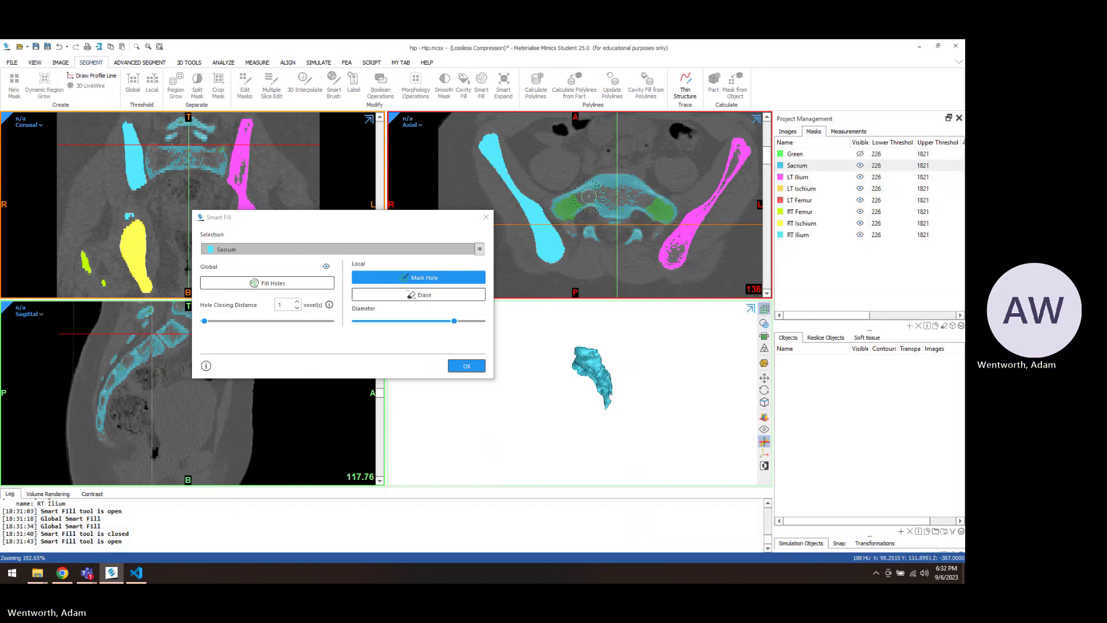
left_click_drag(588, 196, 629, 199)
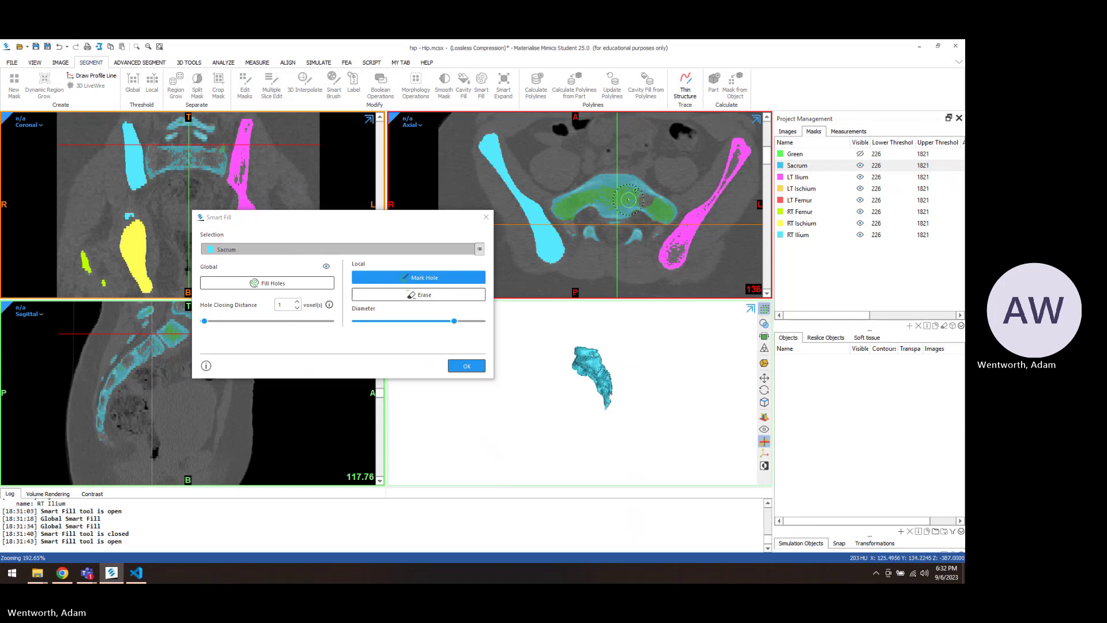
scroll(641, 199, "up", 20)
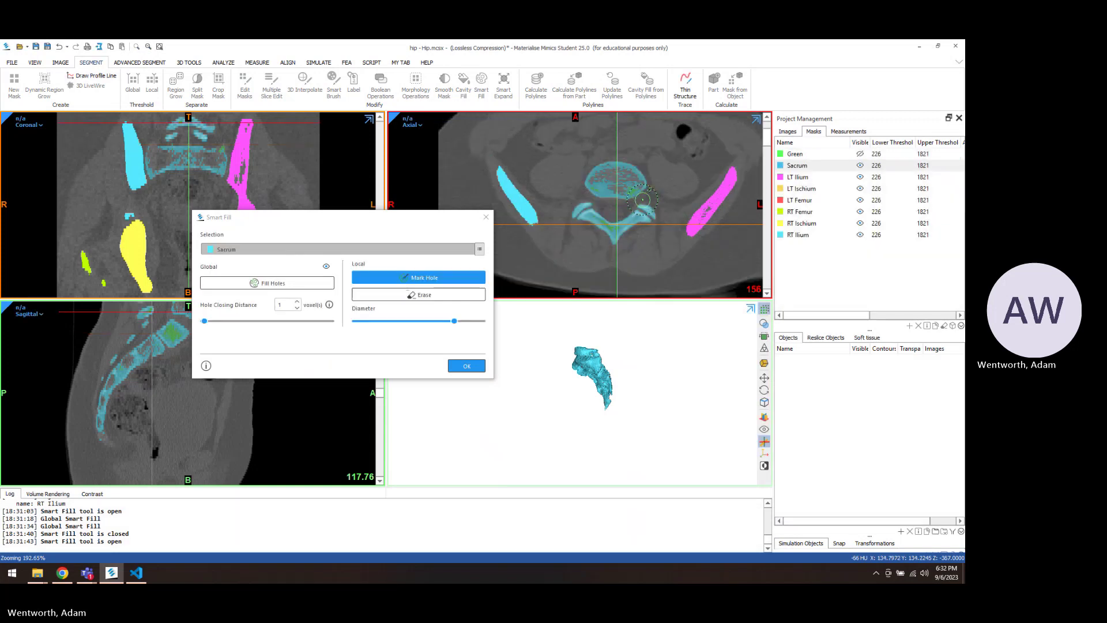
mouse_move(626, 187)
left_mouse_down()
mouse_move(629, 173)
mouse_move(585, 197)
mouse_move(628, 188)
mouse_move(646, 205)
mouse_move(617, 173)
mouse_move(604, 182)
left_mouse_up()
scroll(607, 179, "down", 2)
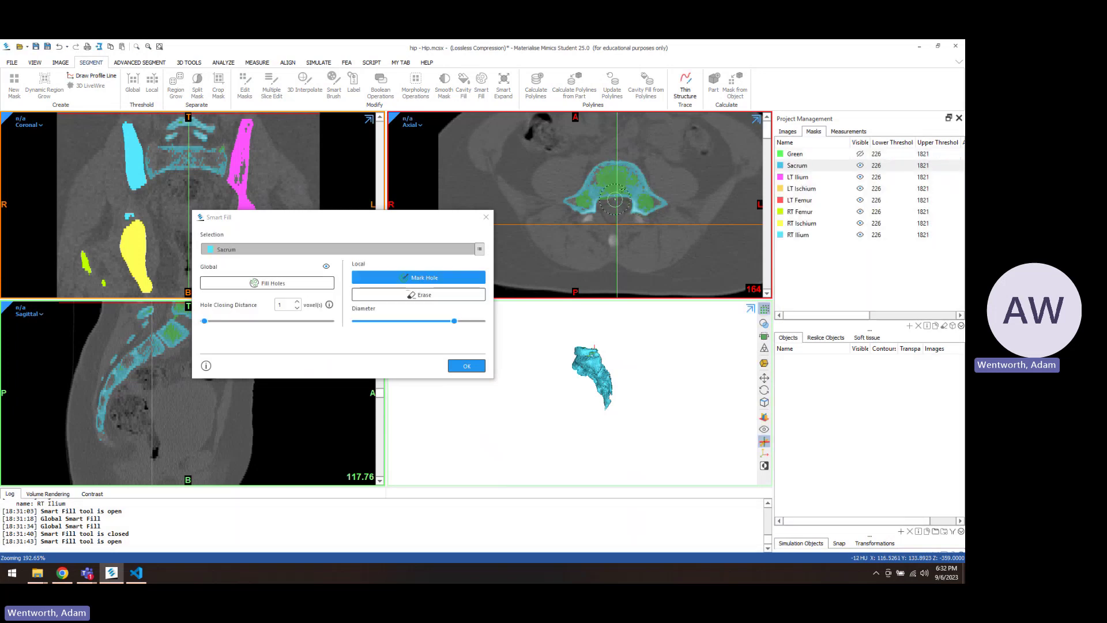
left_click_drag(603, 181, 602, 177)
scroll(603, 177, "down", 20)
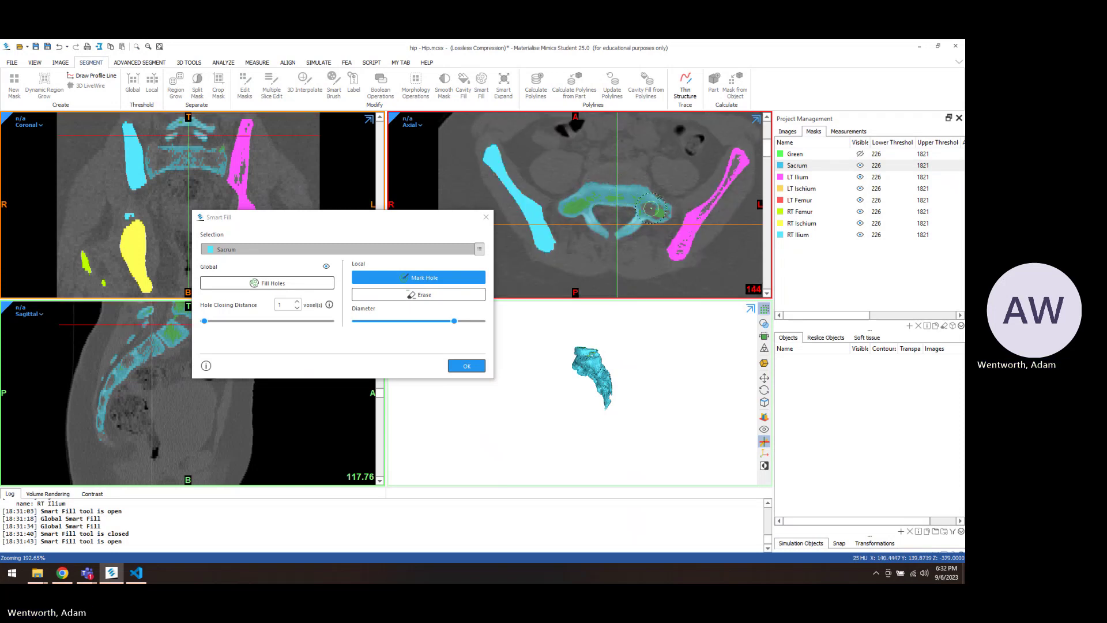
scroll(659, 212, "up", 20)
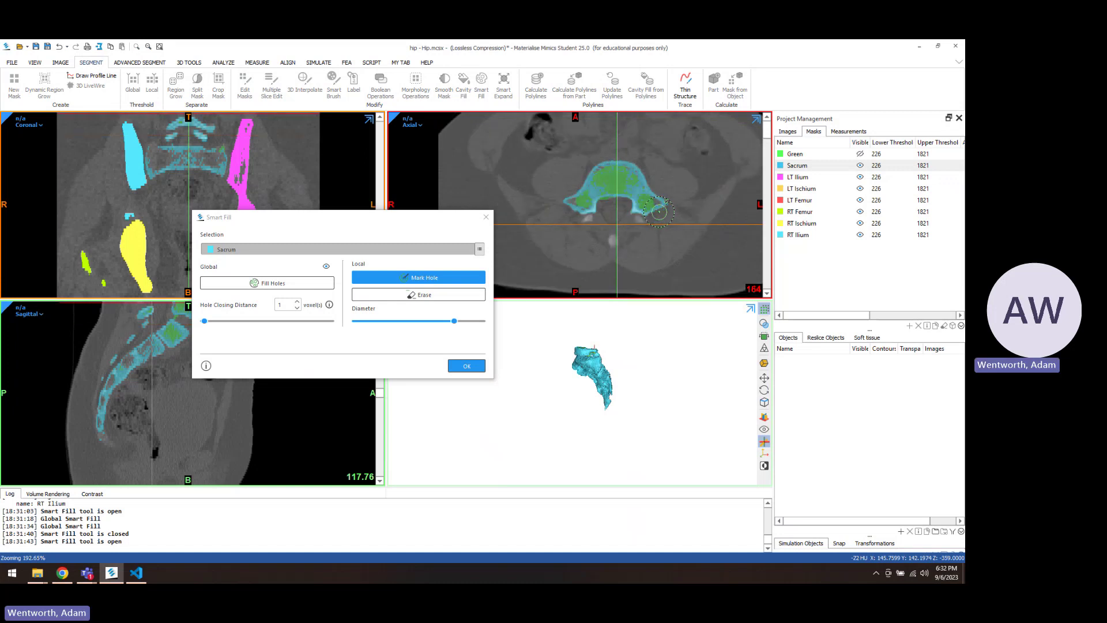
scroll(640, 197, "down", 20)
scroll(640, 198, "down", 20)
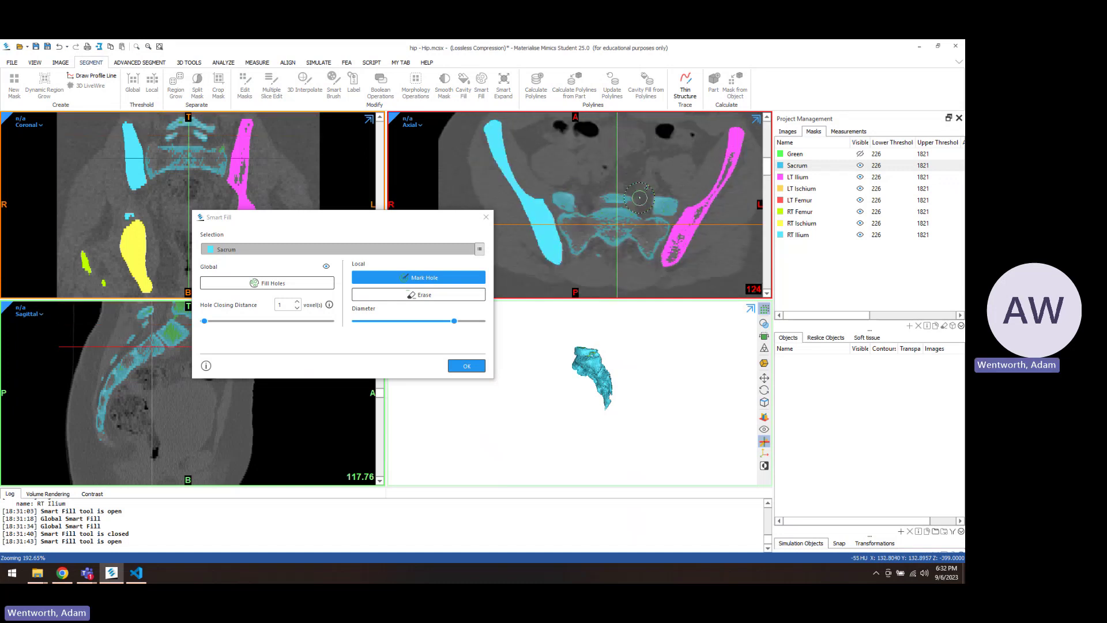
left_click_drag(574, 225, 643, 230)
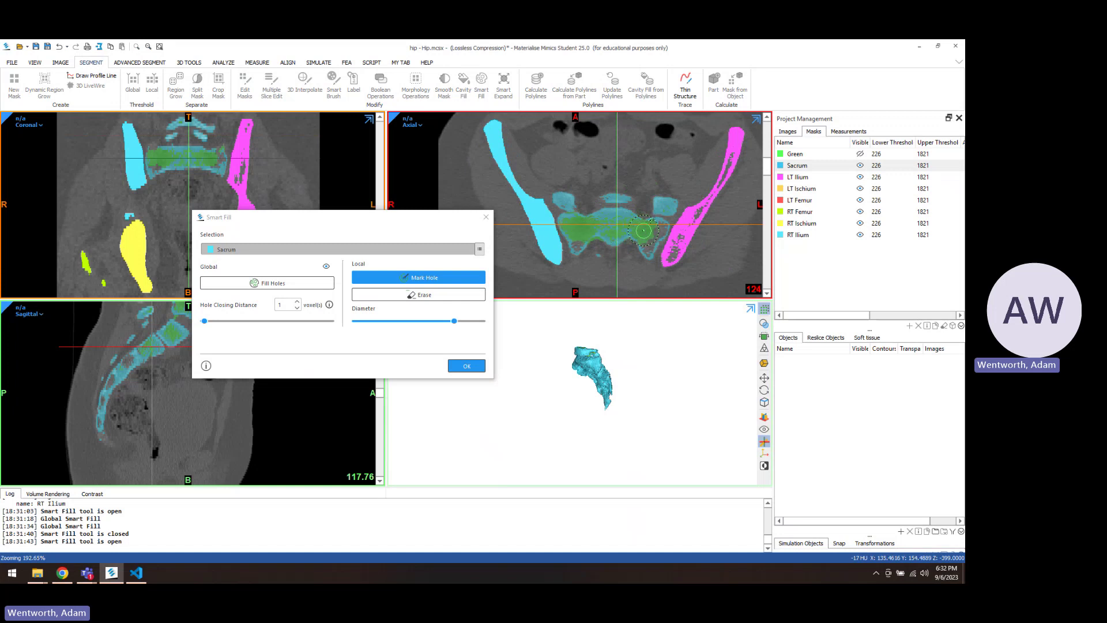
scroll(175, 166, "down", 5)
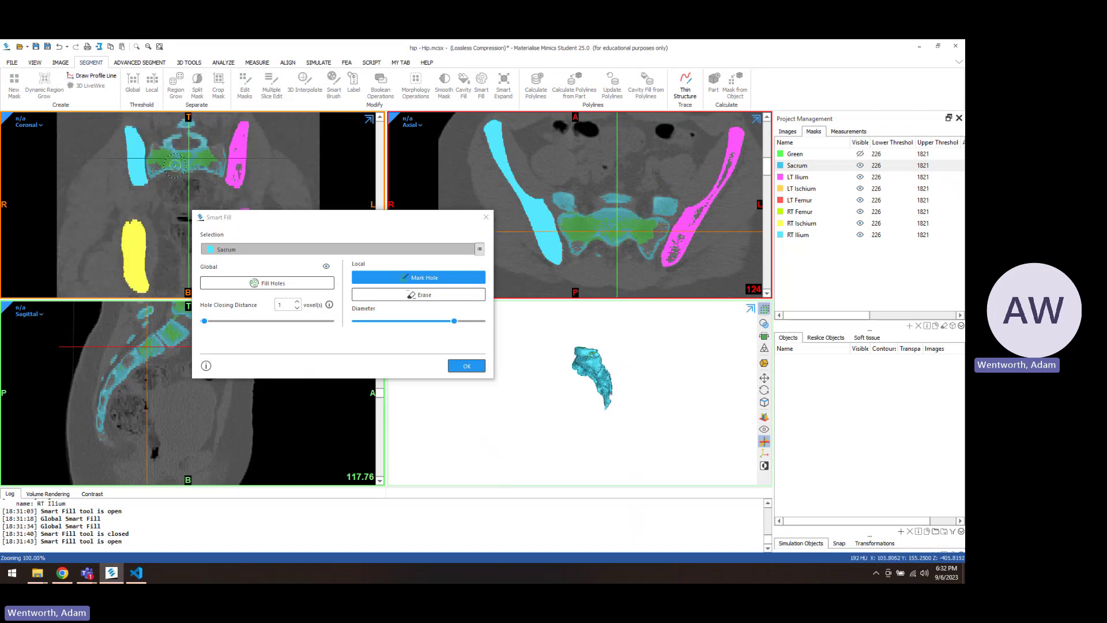
scroll(178, 164, "up", 3)
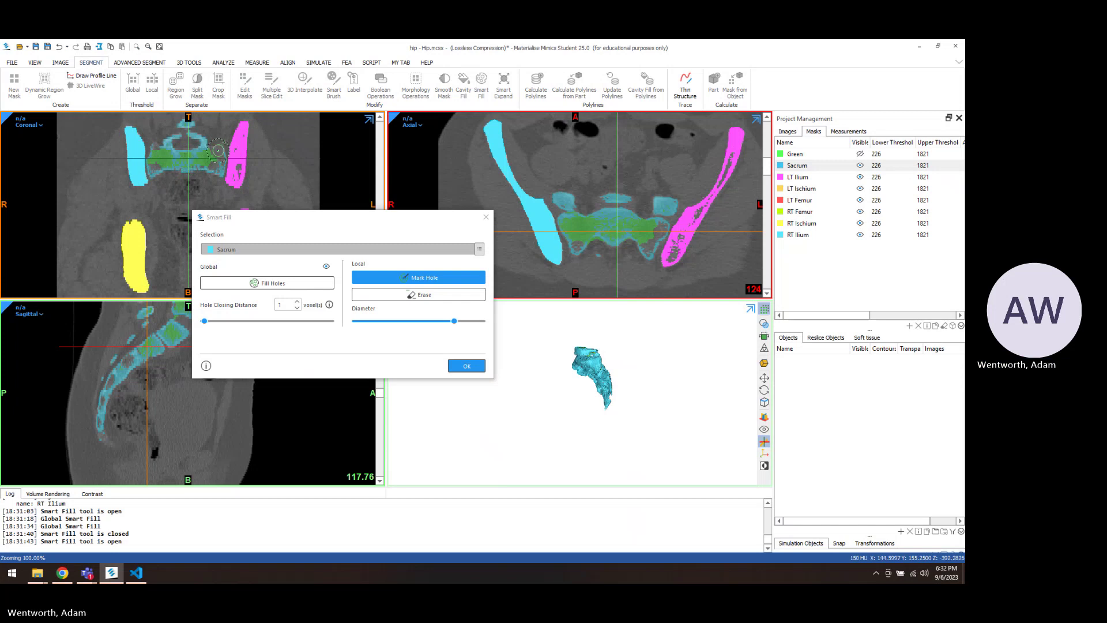
Step: Fill sacrum holes on the coronal and sagittal slices and several more in the axial view
left_click(218, 151)
left_click(130, 361)
left_click(577, 245)
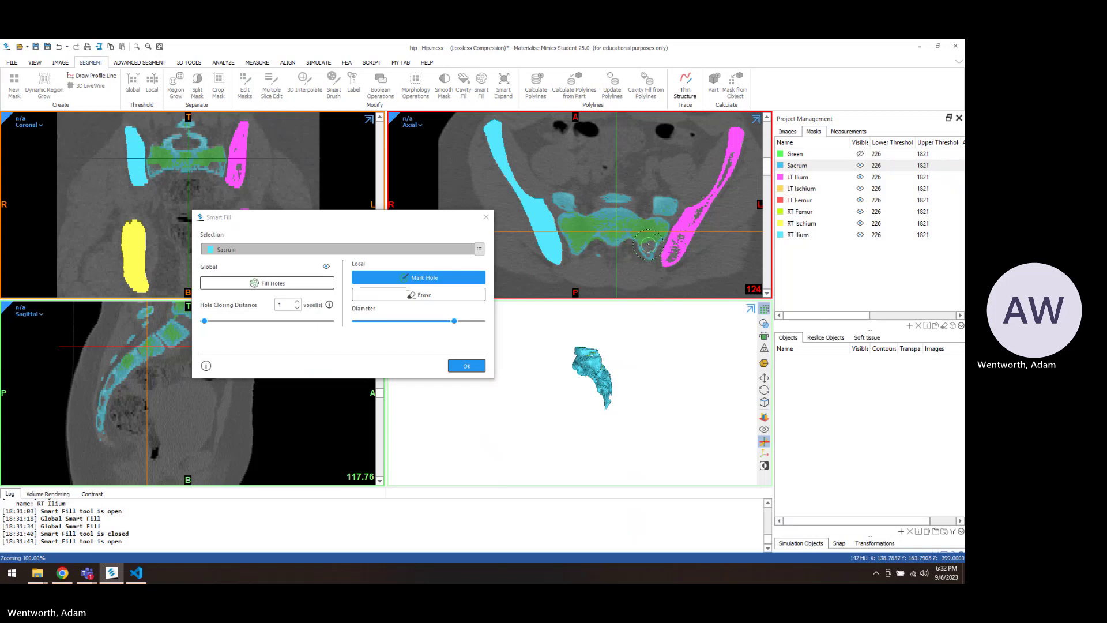
left_click(648, 243)
scroll(649, 244, "down", 5)
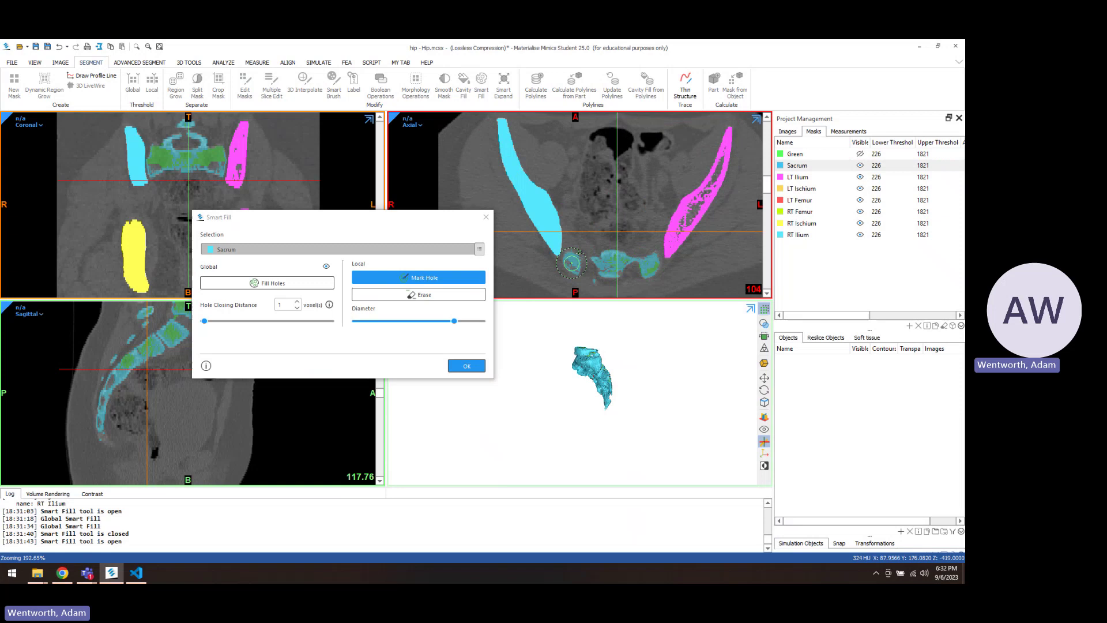
left_click(574, 258)
left_click(610, 266)
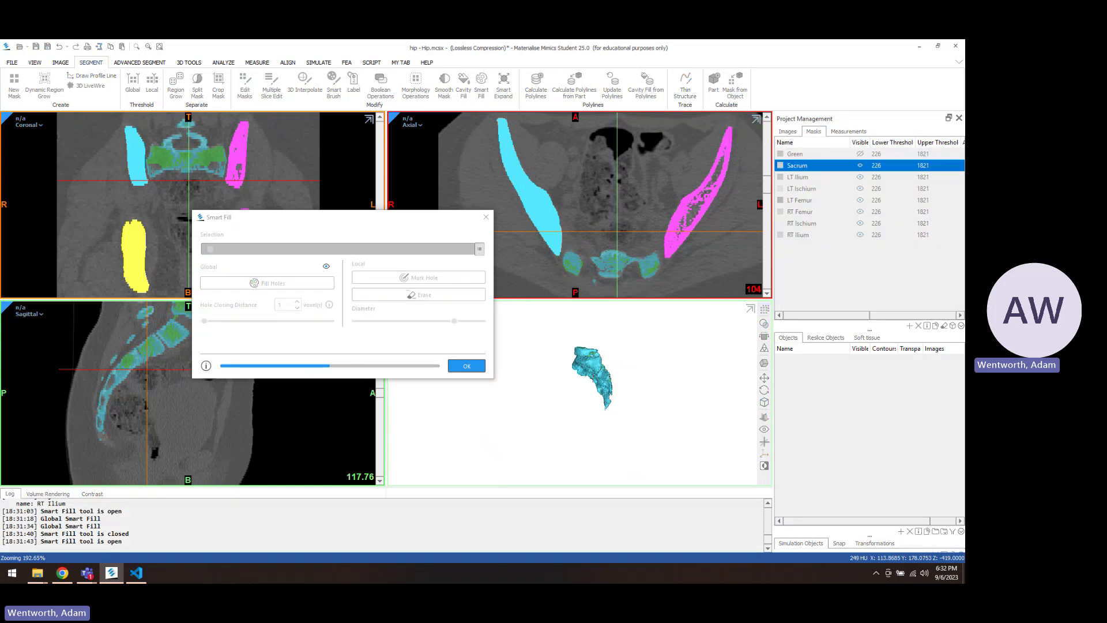
scroll(611, 266, "up", 15)
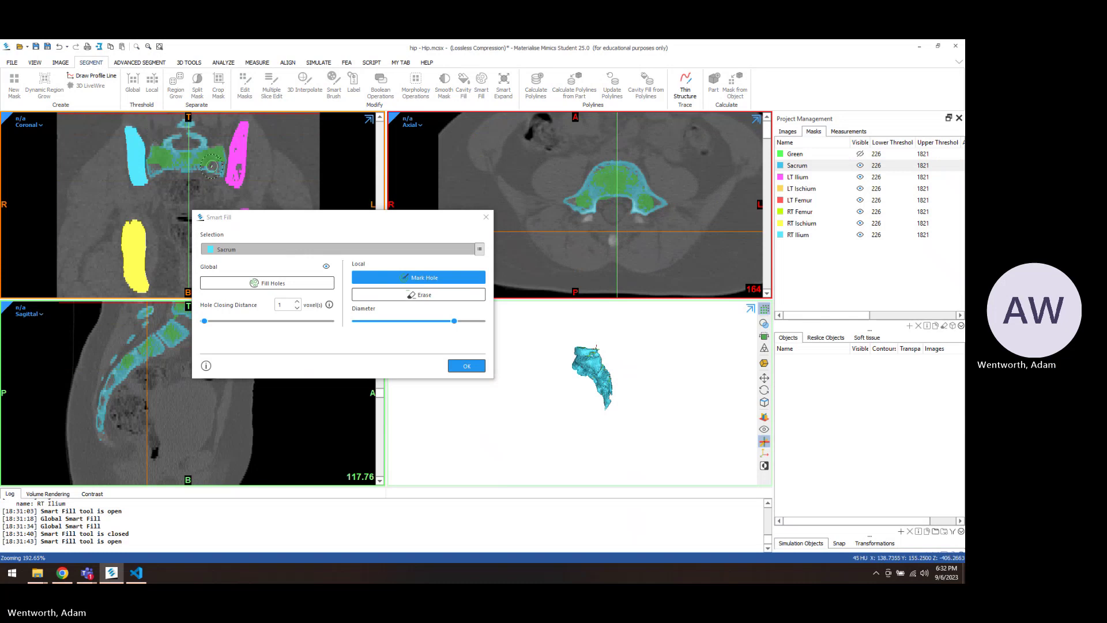
Step: Fill the remaining sacrum gaps across several coronal slices
left_click(172, 161)
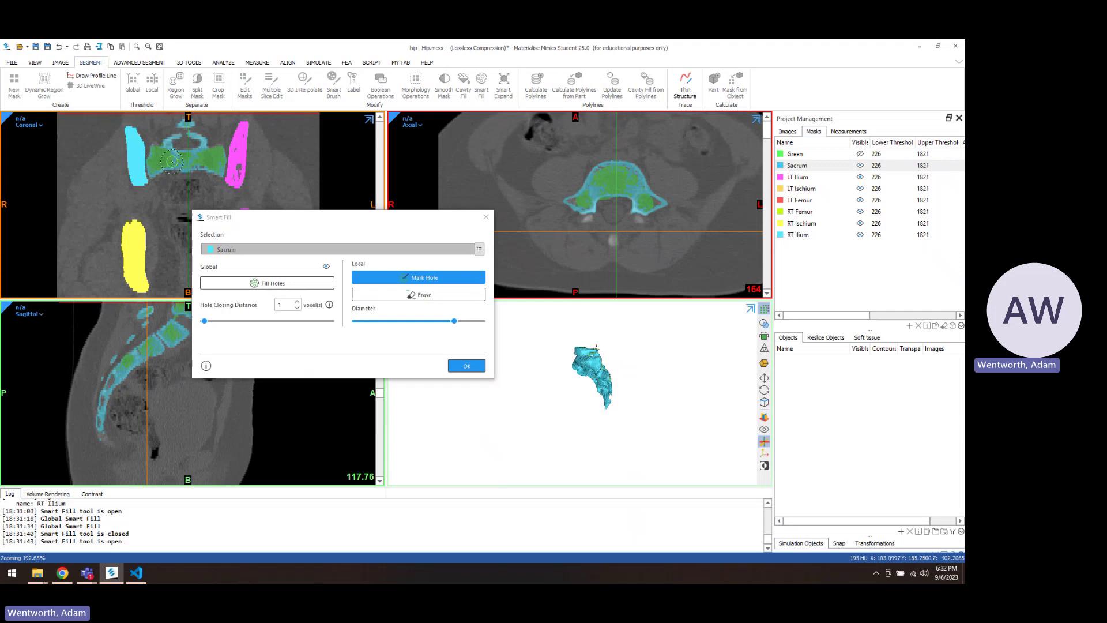
scroll(172, 161, "down", 3)
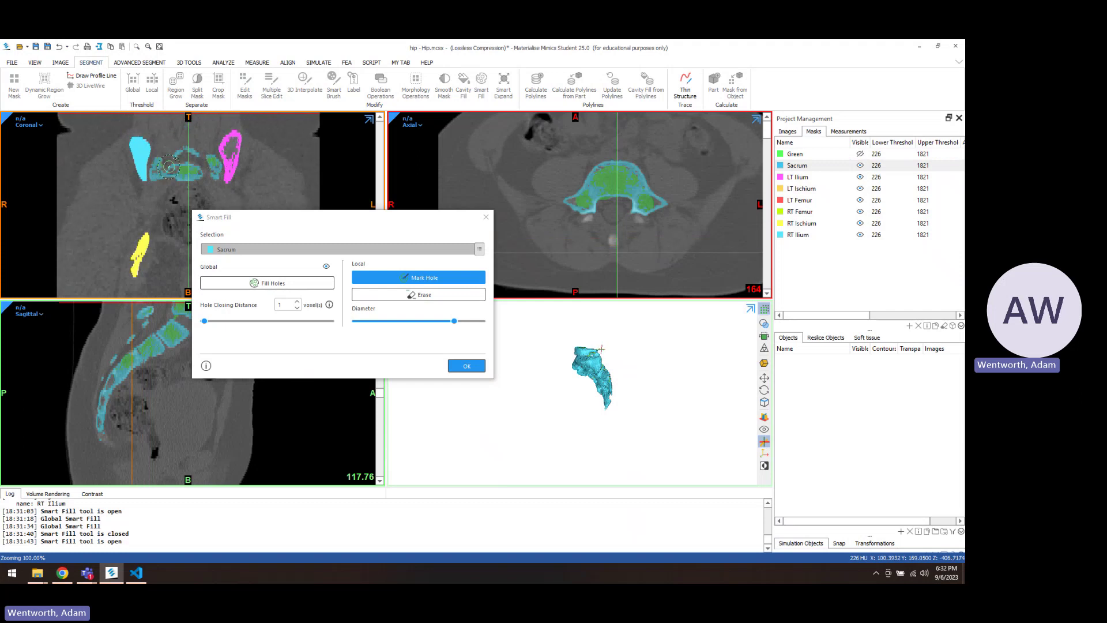
left_click(169, 167)
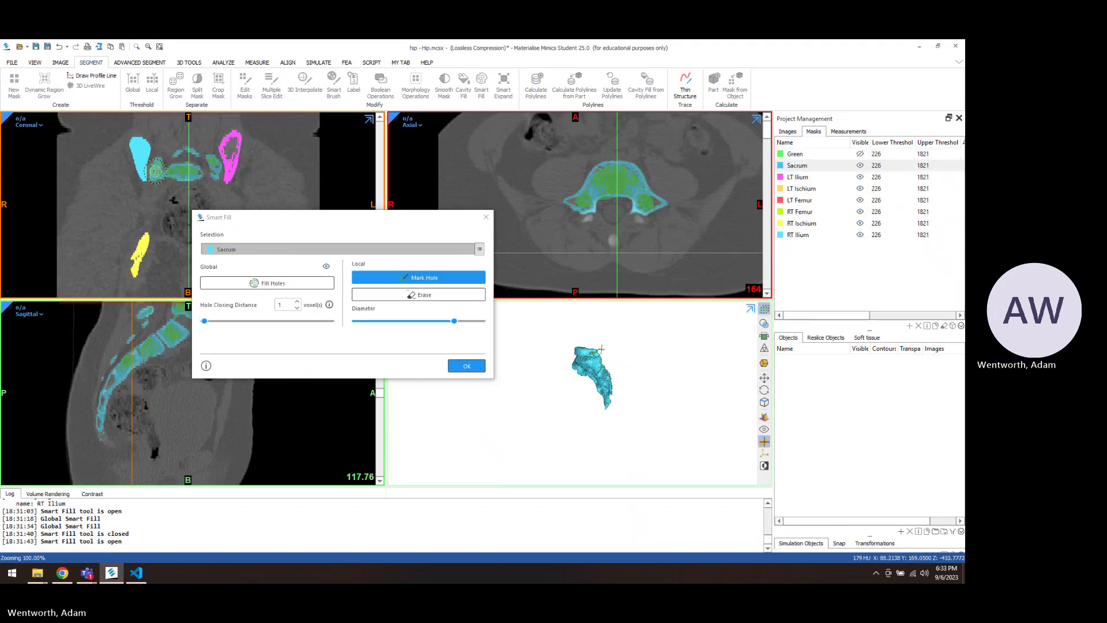
scroll(155, 171, "down", 1)
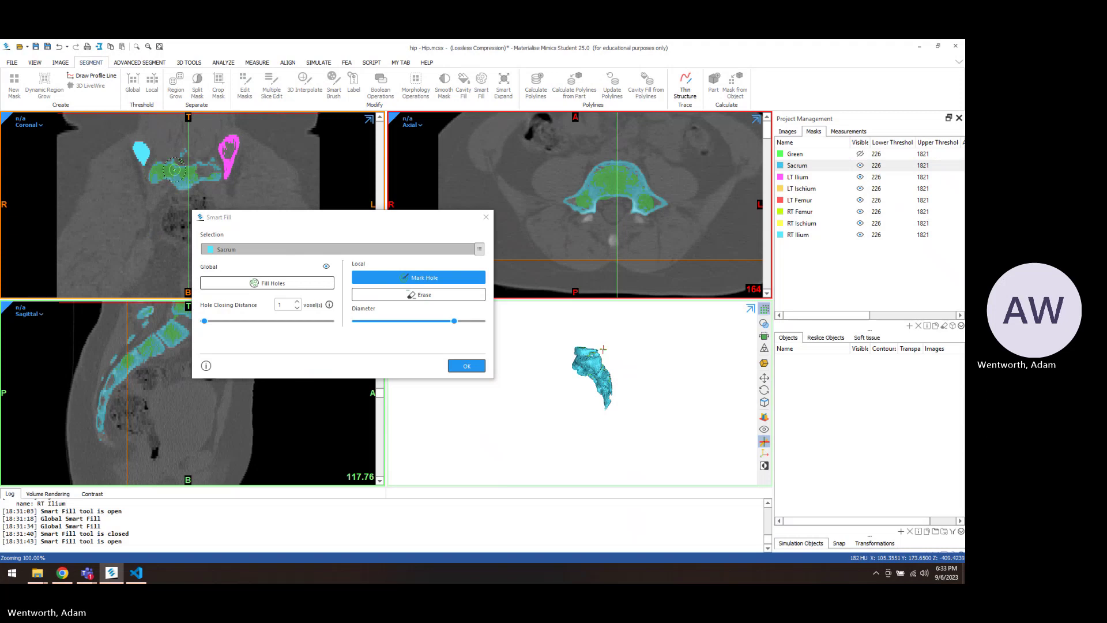
left_click(208, 171)
scroll(208, 172, "down", 2)
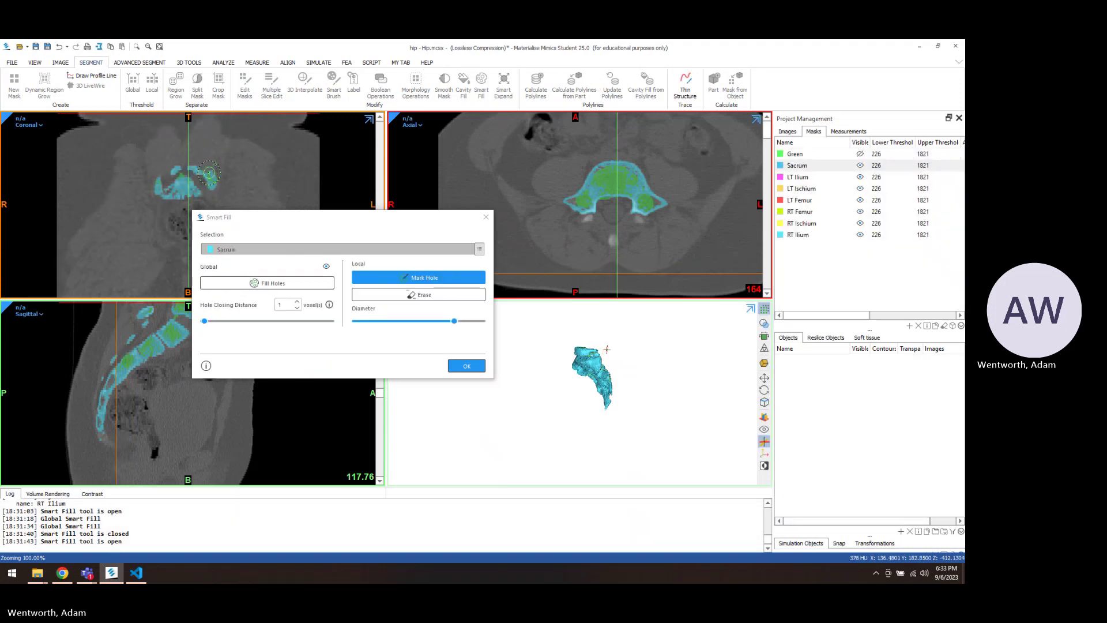
scroll(187, 184, "down", 1)
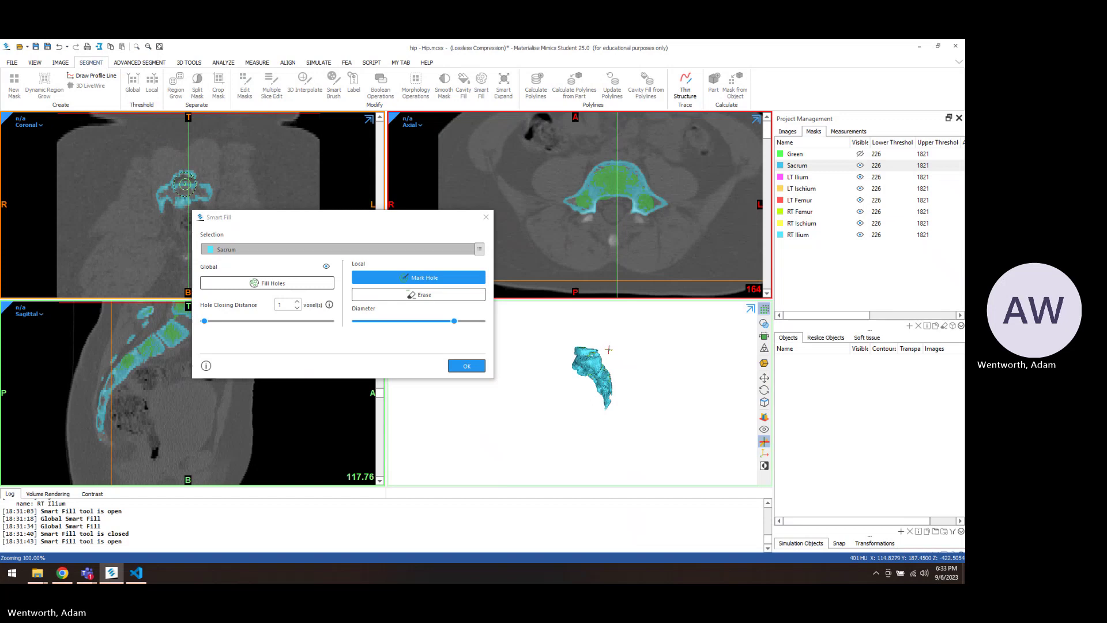
left_click(197, 191)
left_click(183, 176)
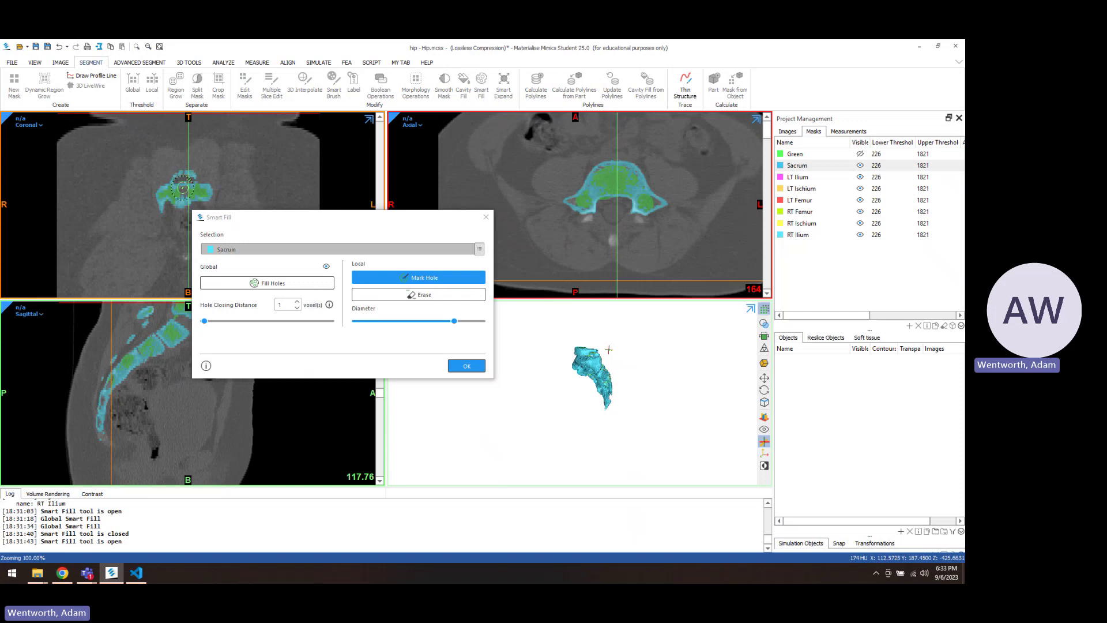
scroll(181, 191, "down", 1)
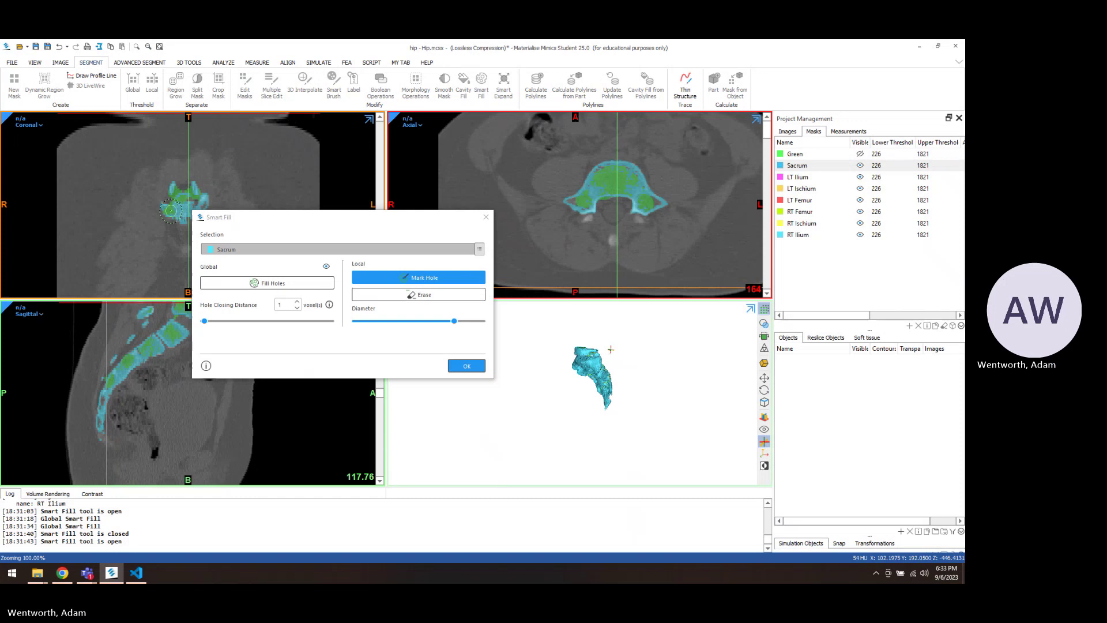
scroll(198, 202, "up", 4)
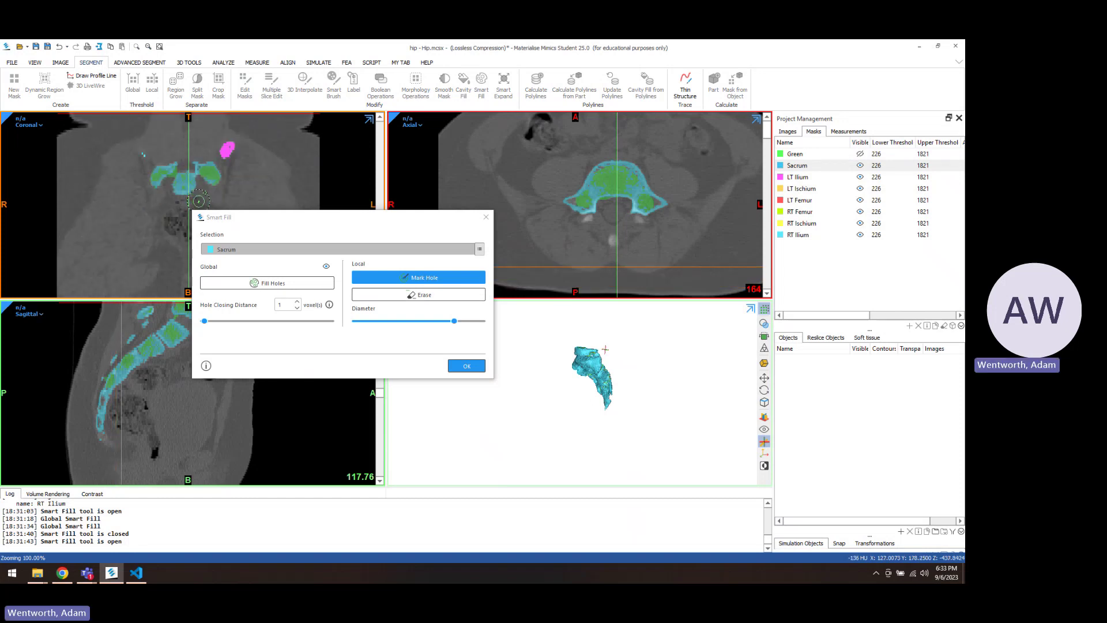
scroll(198, 173, "up", 2)
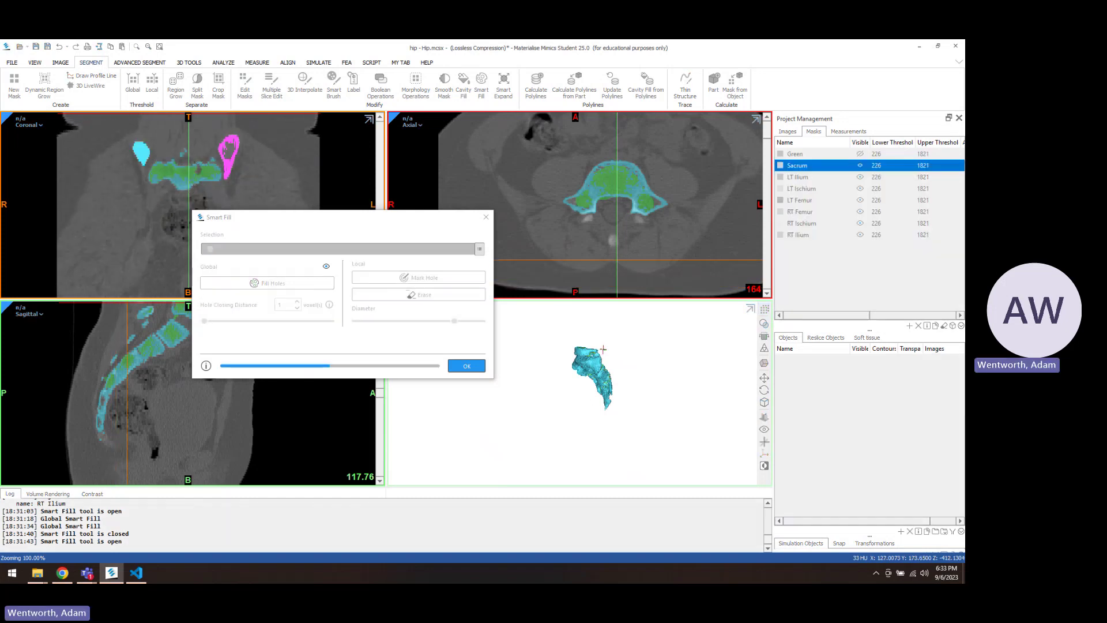
scroll(198, 172, "up", 5)
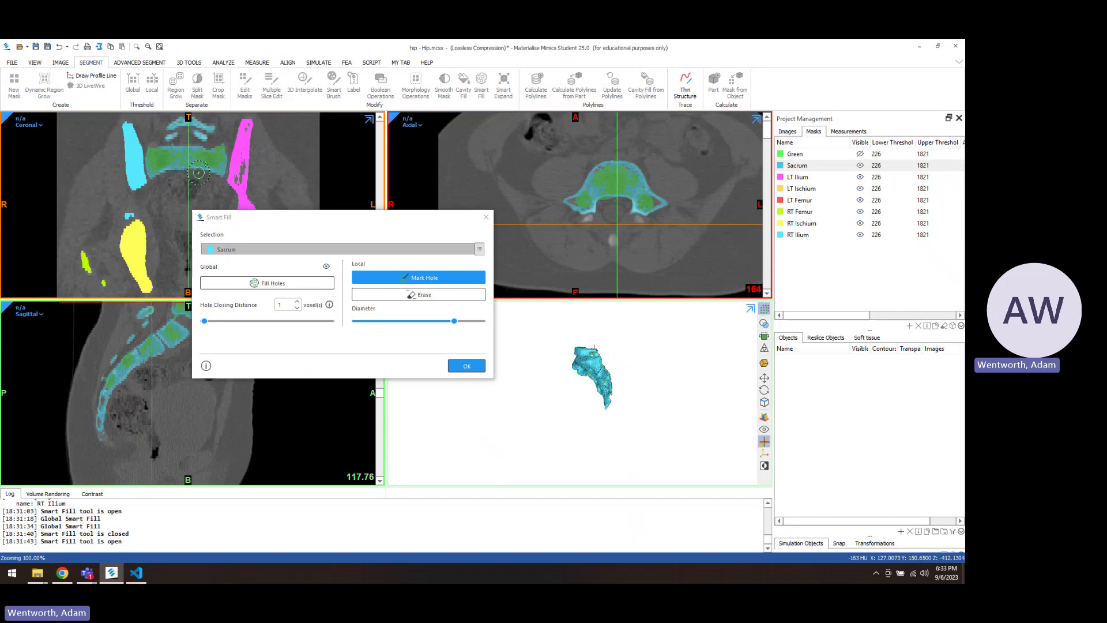
scroll(198, 172, "up", 6)
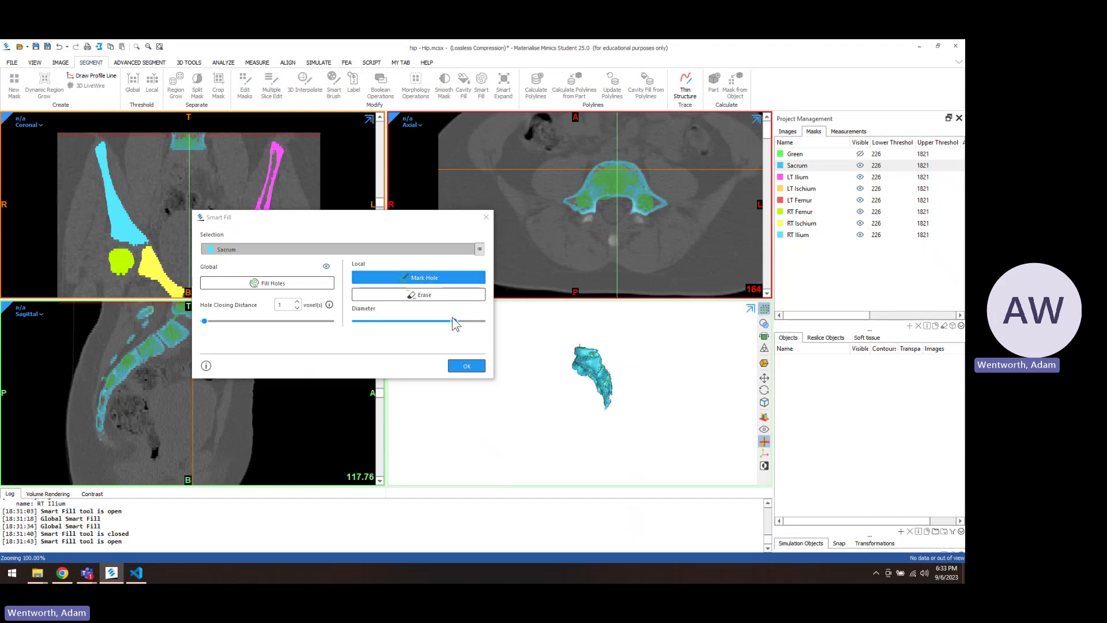
Step: Reduce the Mark Hole diameter, fill the last axial sacrum hole, and review the sagittal slices
left_click(454, 322)
left_click_drag(454, 321, 420, 321)
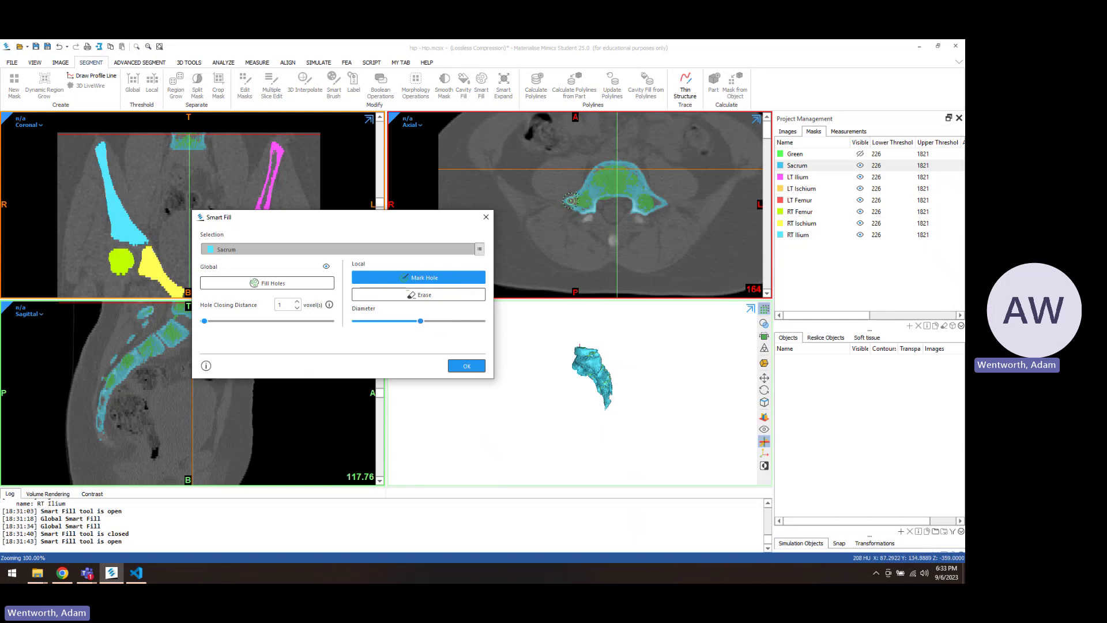
left_click_drag(570, 202, 584, 208)
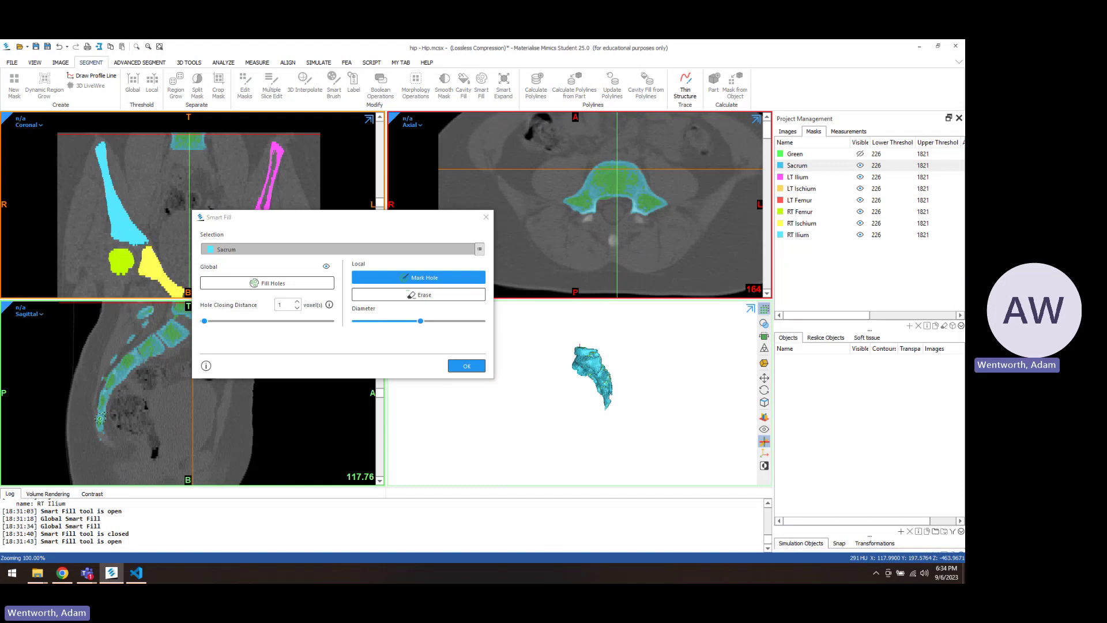
scroll(153, 381, "up", 5)
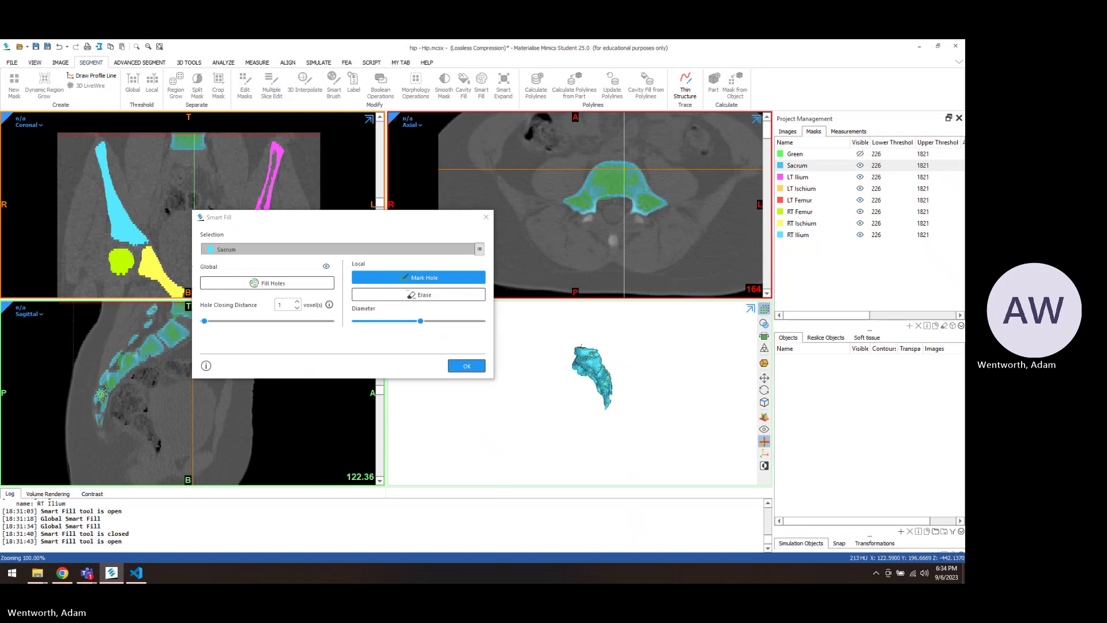
scroll(105, 397, "up", 15)
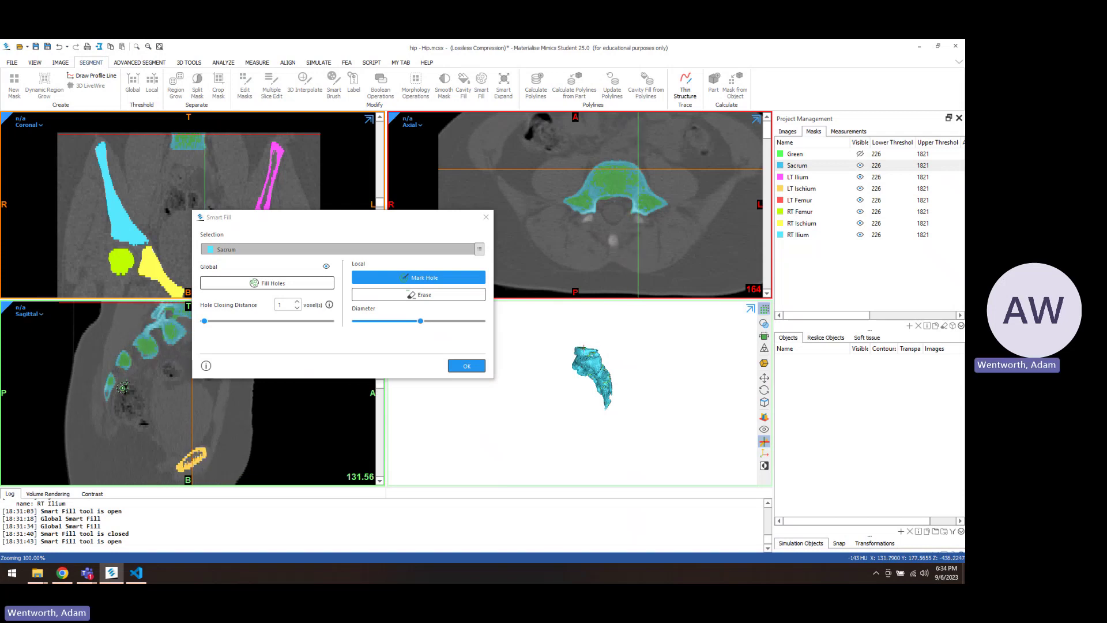
scroll(114, 390, "down", 15)
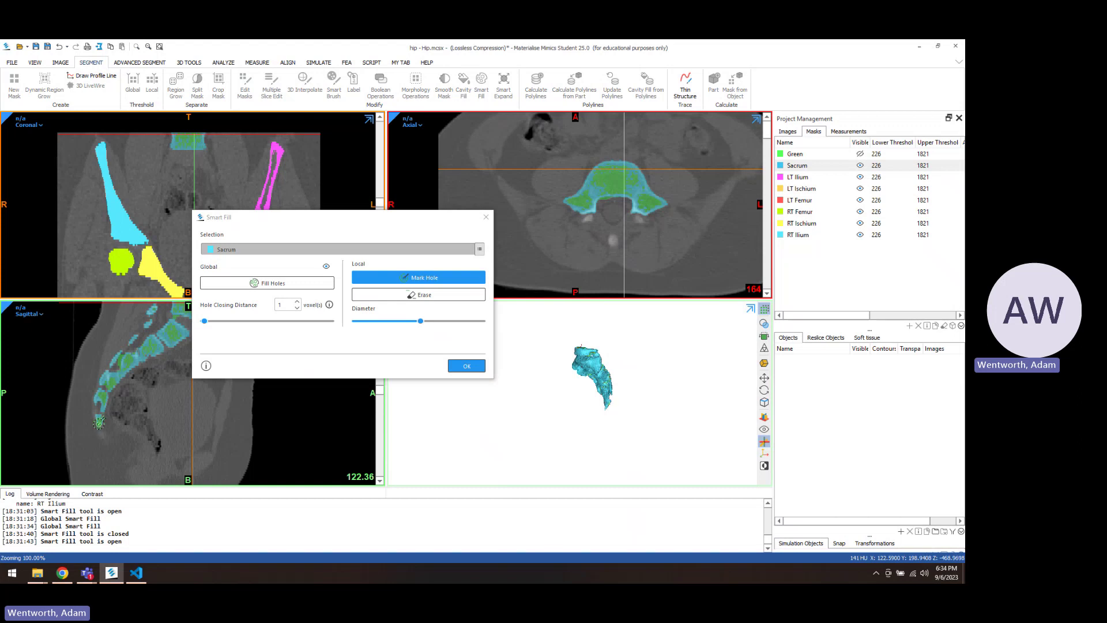
scroll(128, 387, "up", 15)
scroll(128, 384, "down", 5)
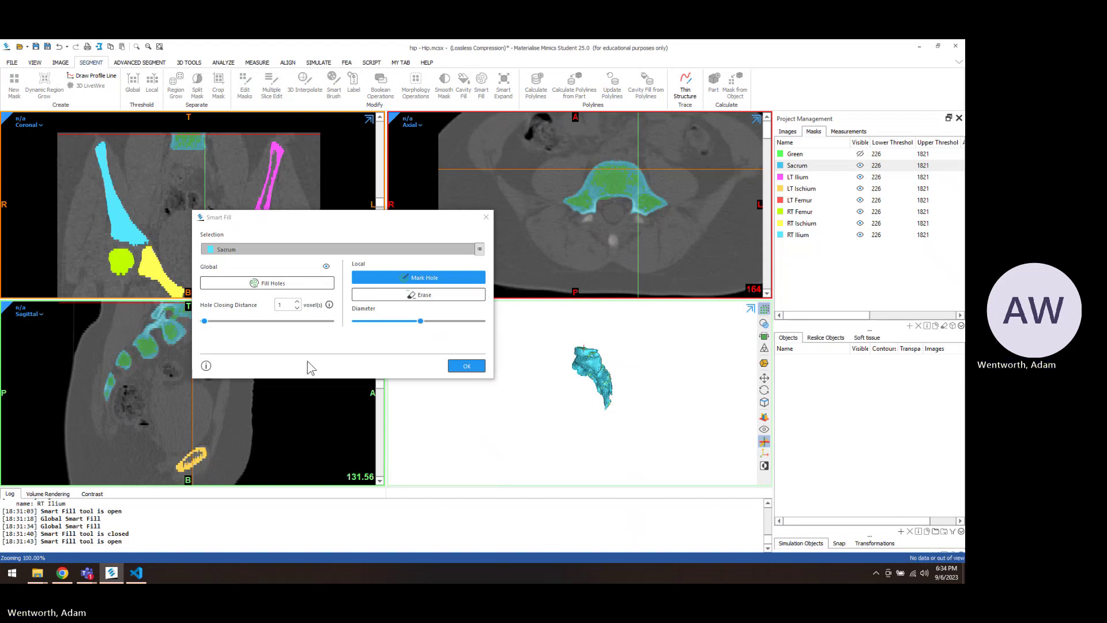
Step: Apply the sacrum fill as a new mask named Sacrum, then select masks RT Femur through Sacrum
left_click(464, 366)
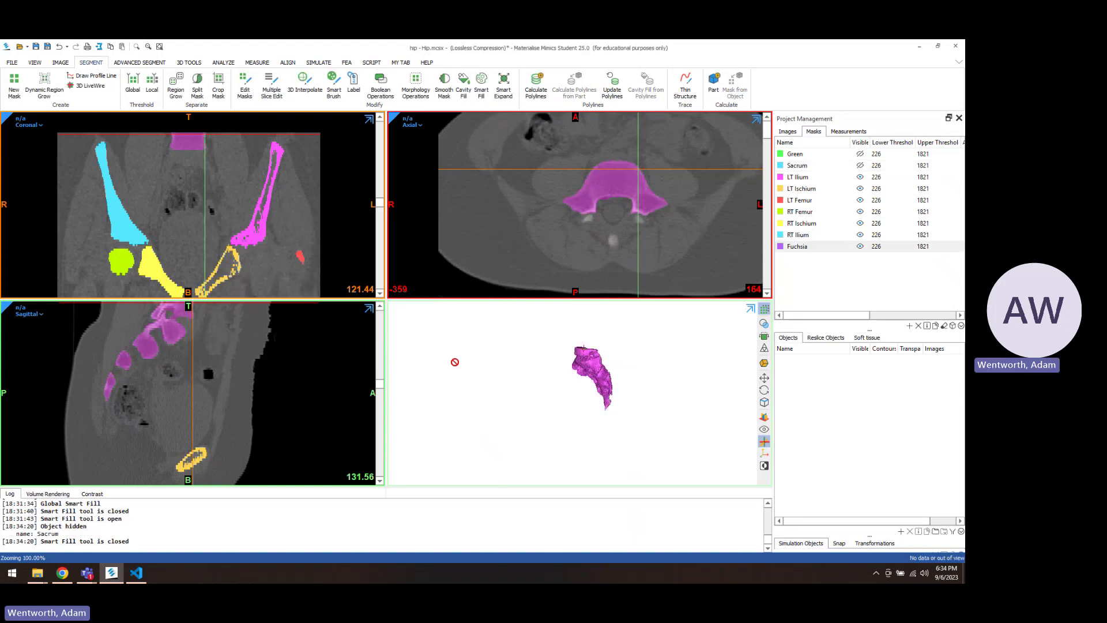
double_click(801, 247)
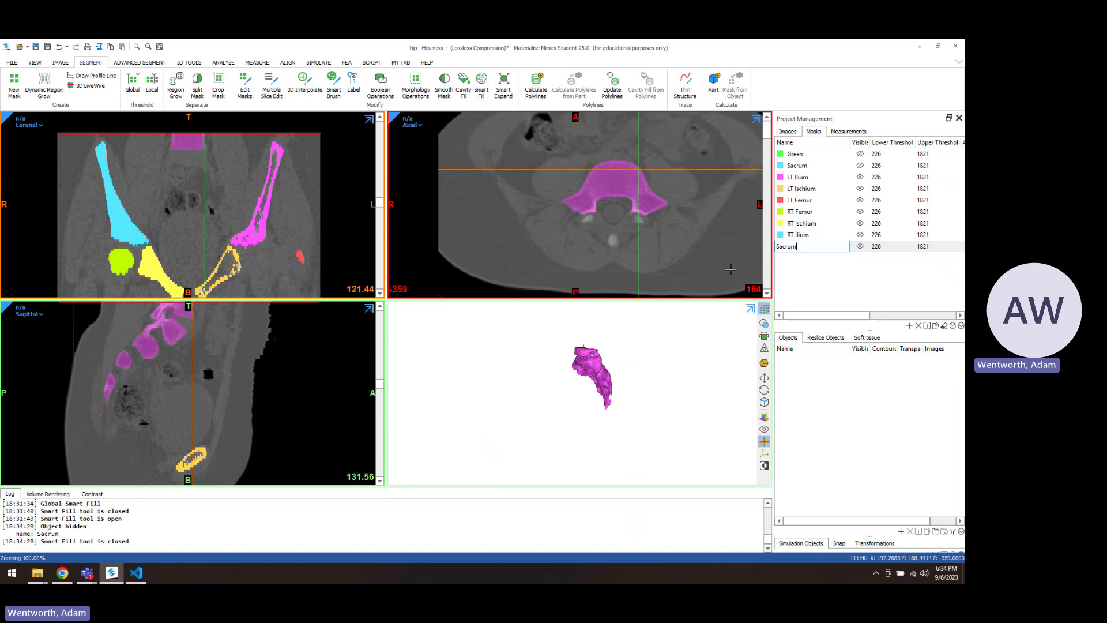
left_click(857, 276)
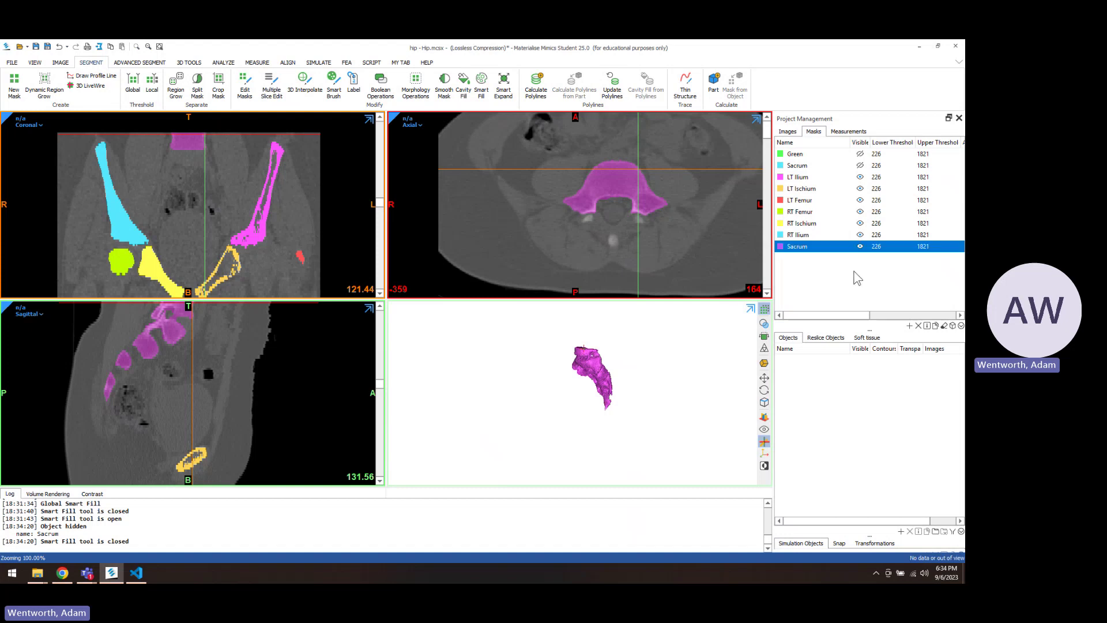
left_click(805, 217)
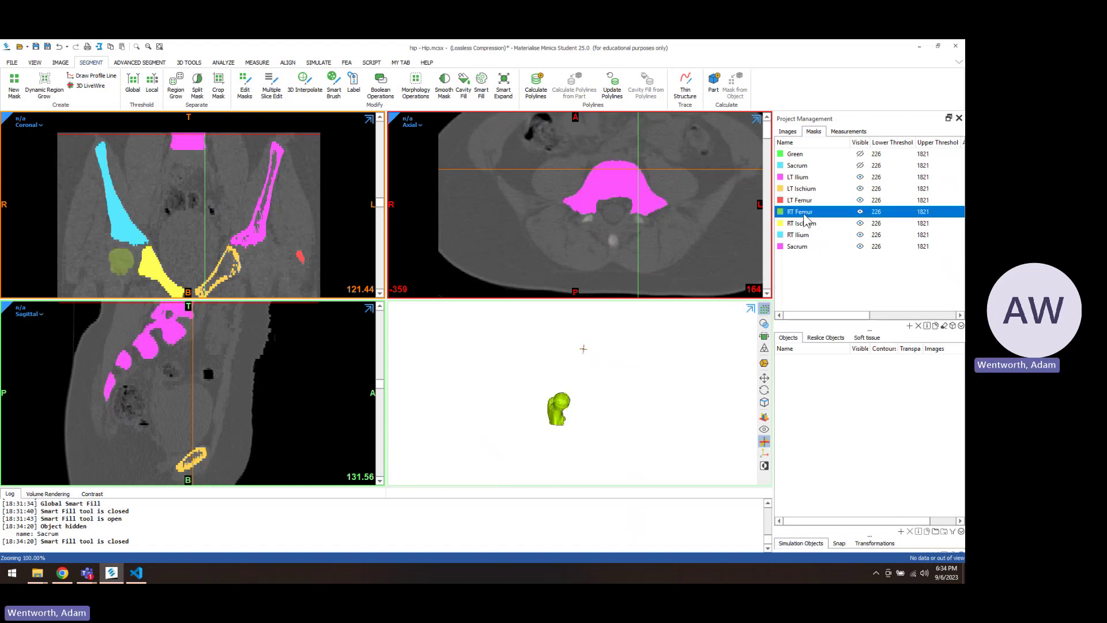
left_click(805, 247, "shift")
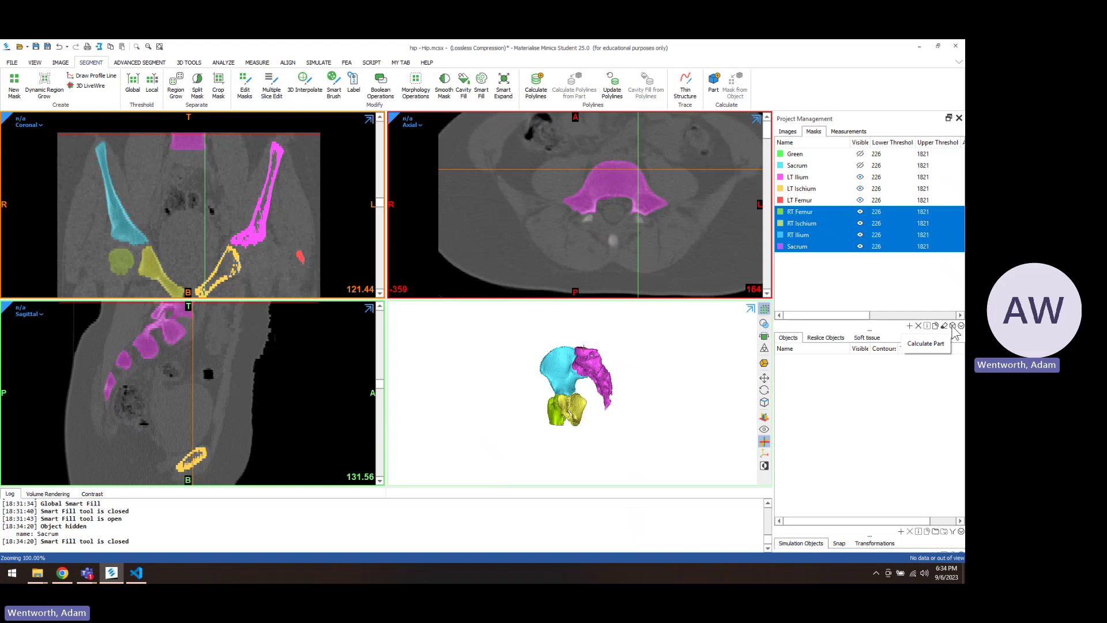
Step: Calculate Optimal-quality 3D parts from the four selected masks and maximize the 3D view
right_click(849, 230)
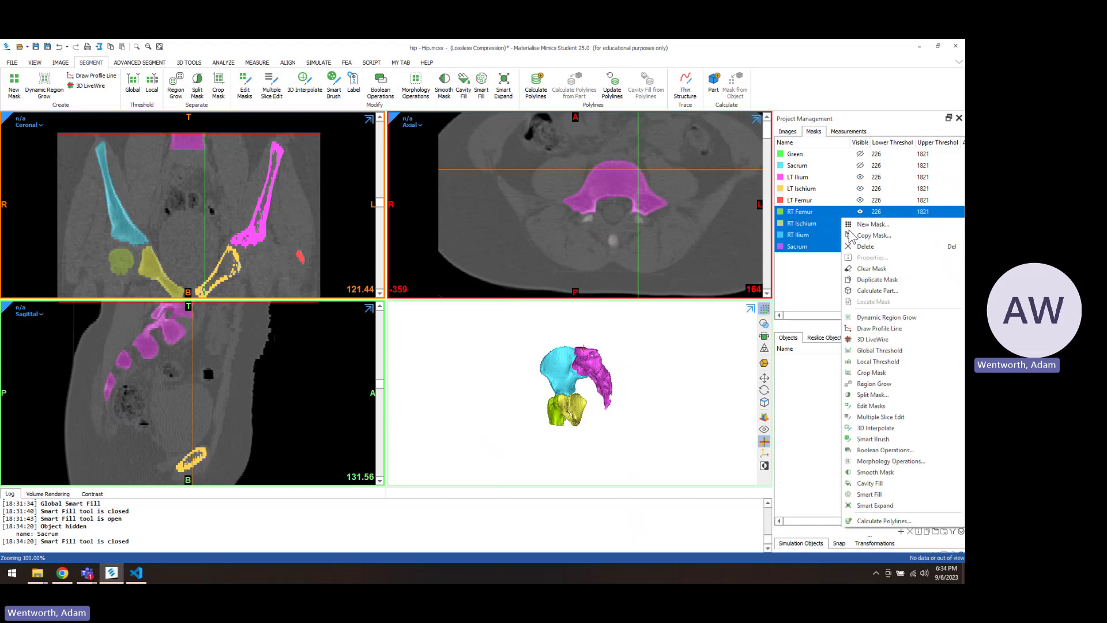
left_click(866, 291)
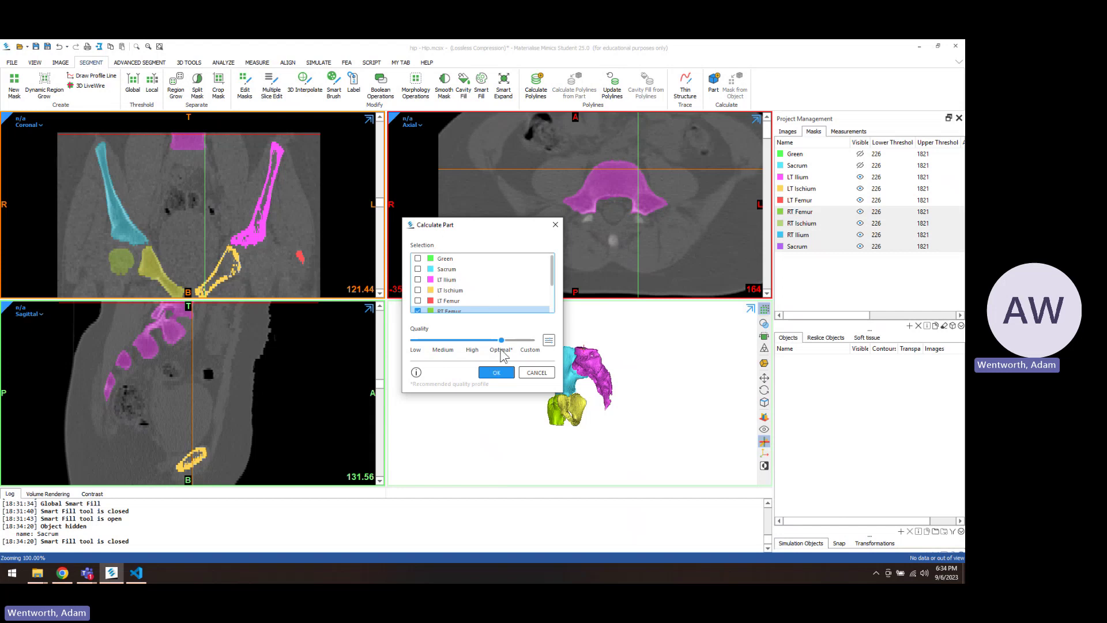
left_click(497, 372)
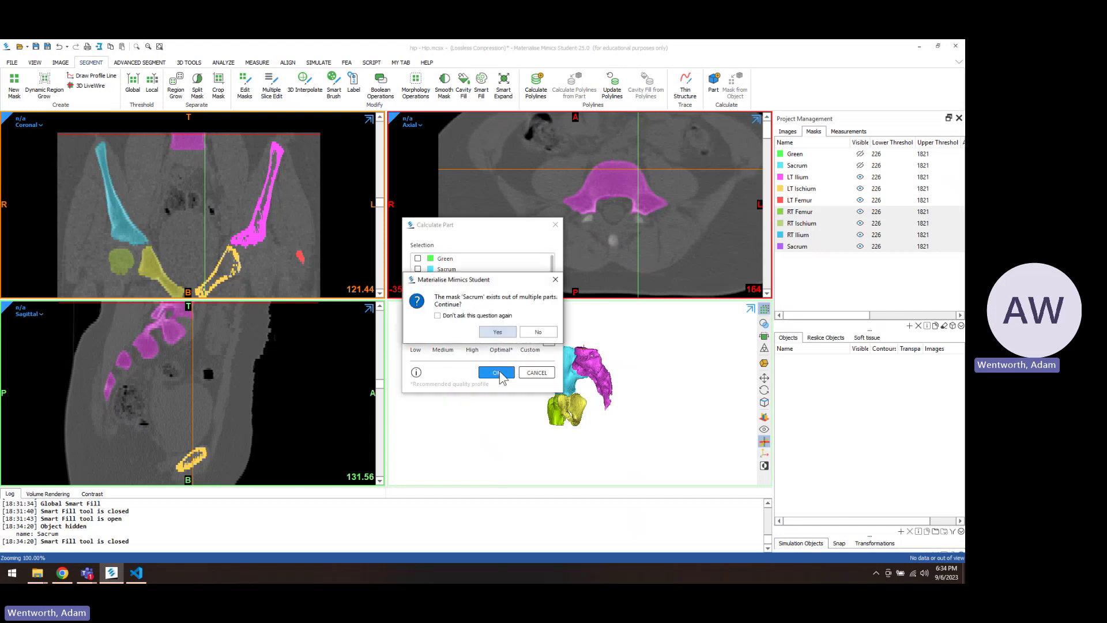
left_click(497, 332)
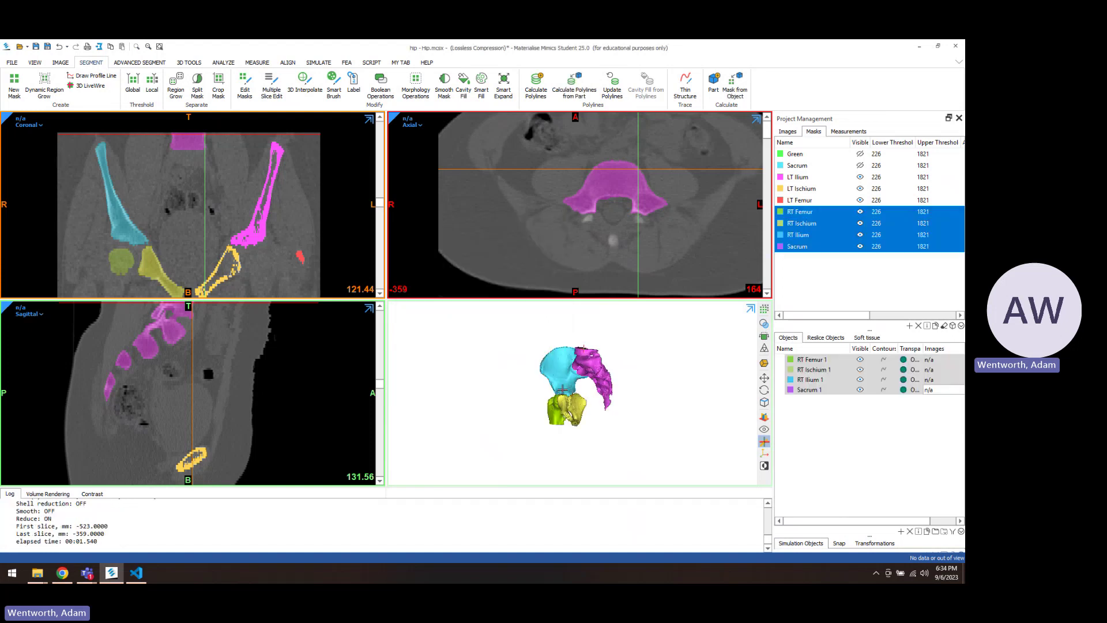
right_click_drag(520, 389, 595, 391)
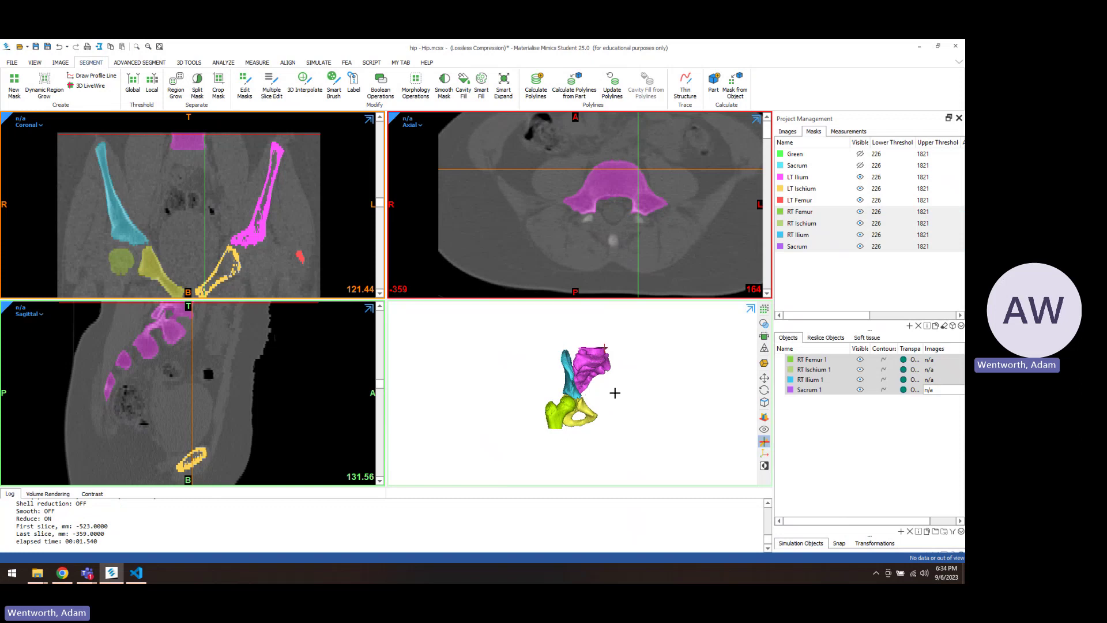
double_click(604, 395)
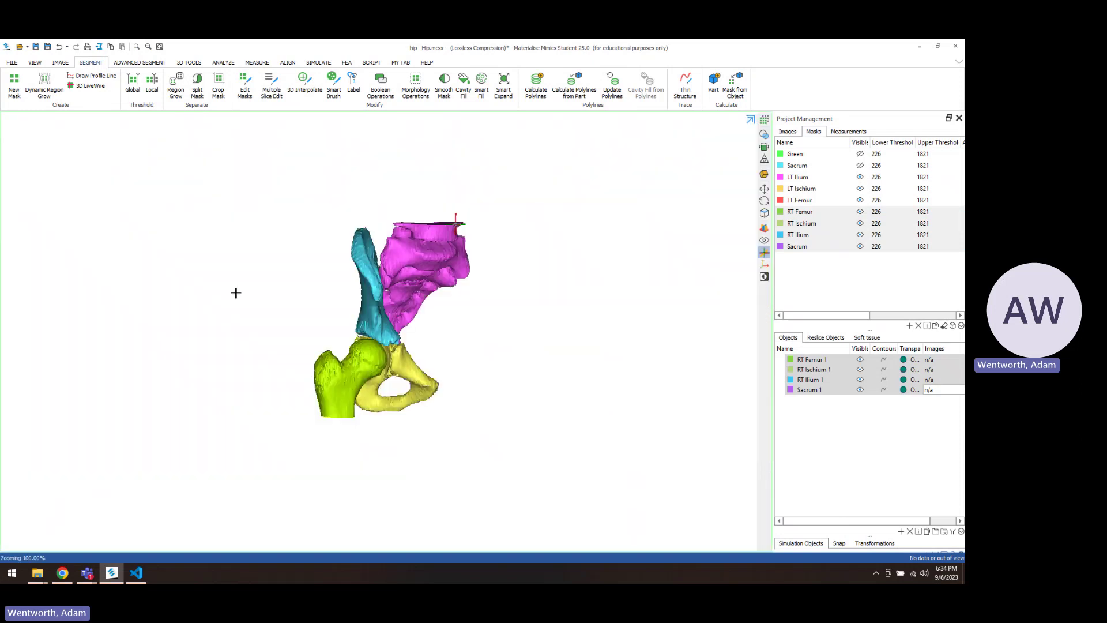
right_click_drag(397, 336, 621, 336)
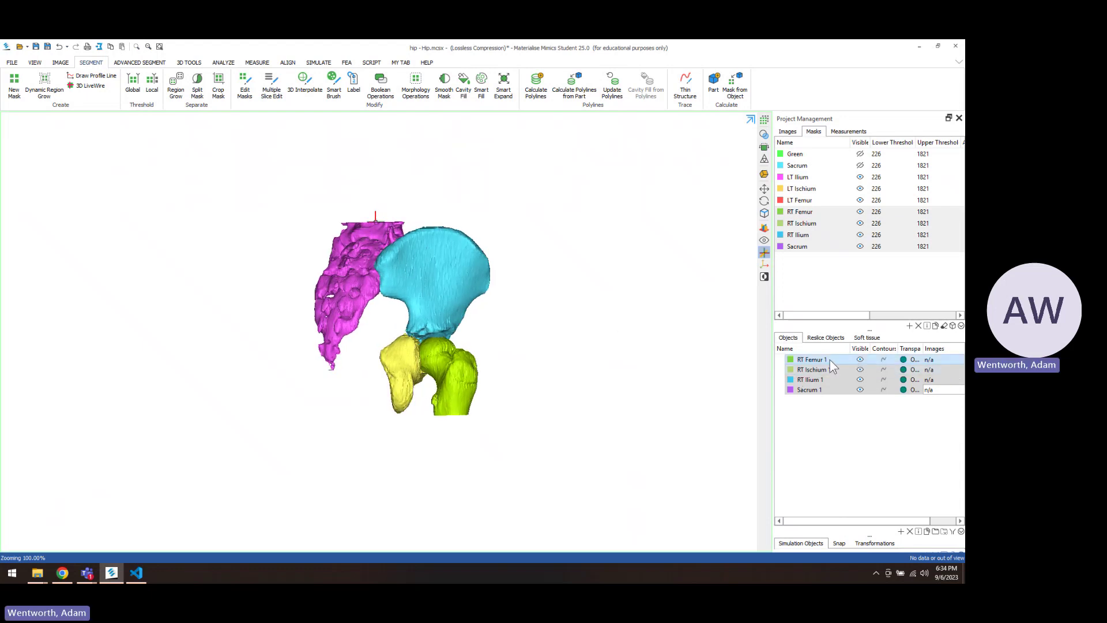
left_click(859, 360)
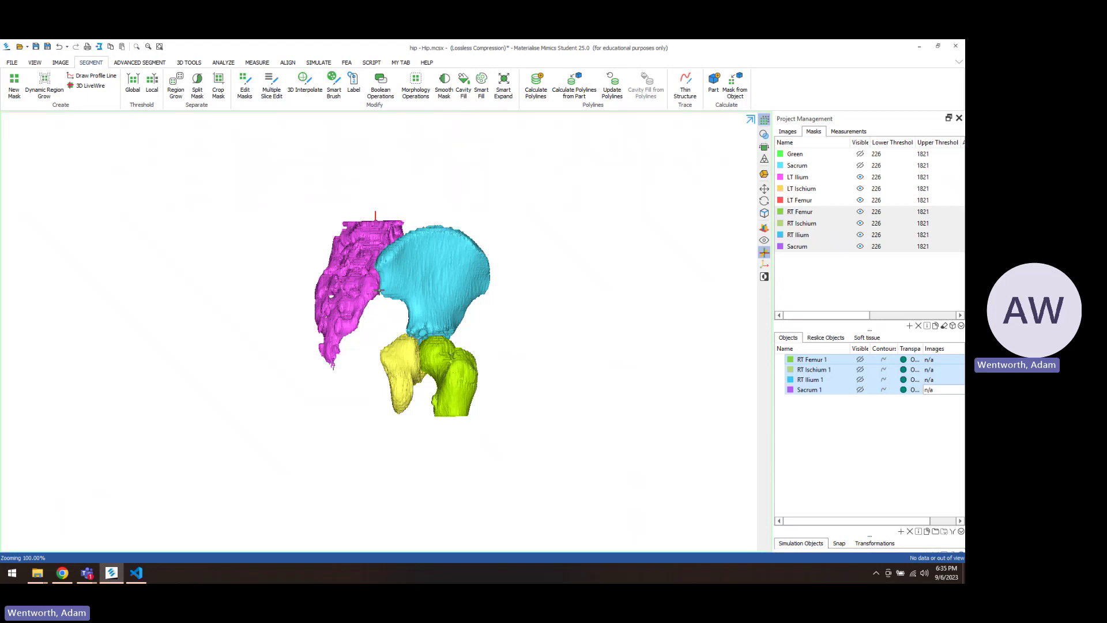
scroll(346, 278, "up", 10)
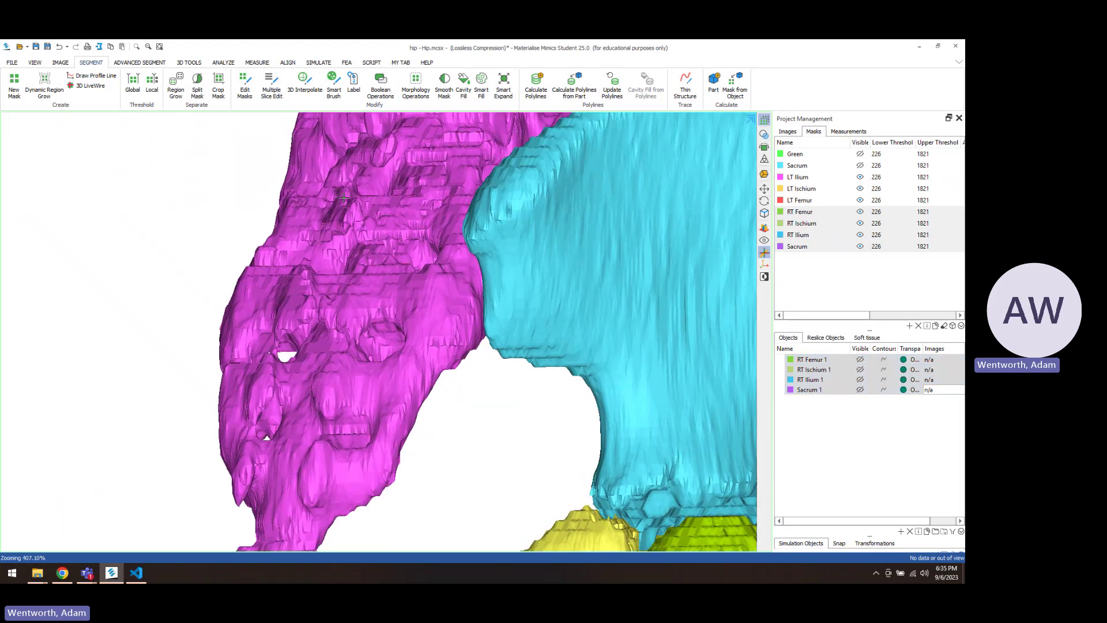
left_click(862, 359)
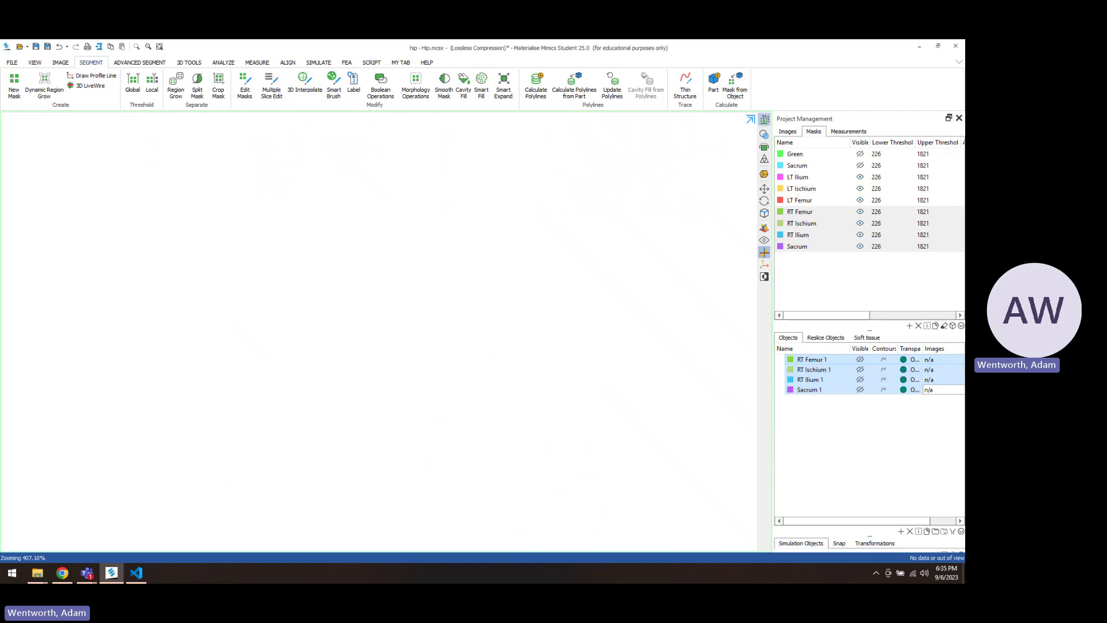
left_click(859, 359)
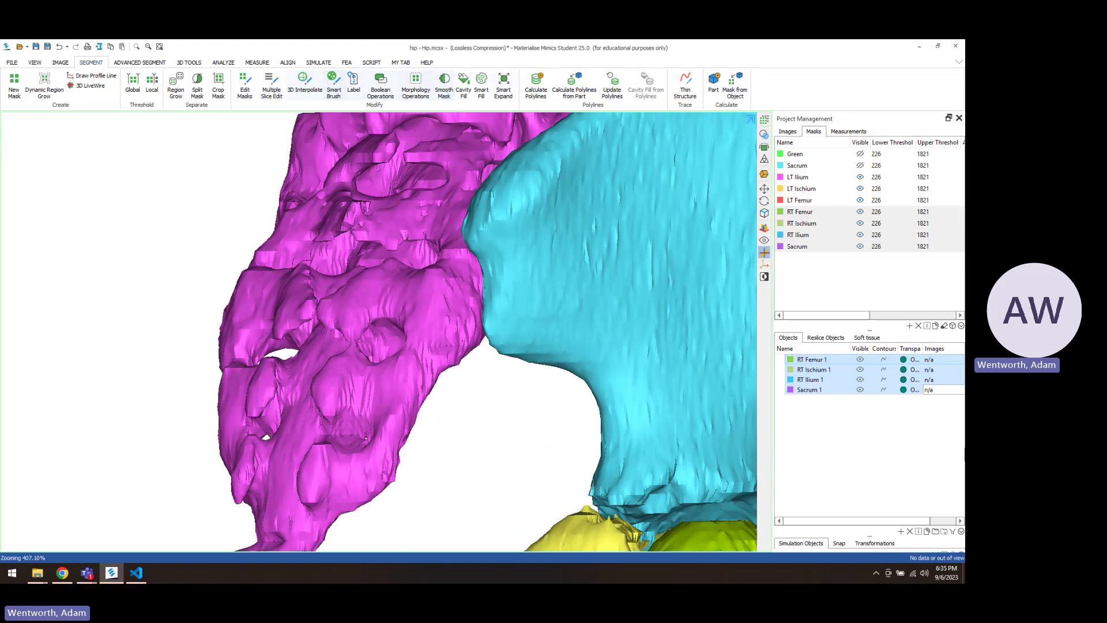
Step: Smooth the RT Femur, RT Ischium, RT Ilium and Sacrum parts with 1 iteration, factor 0.4
left_click(190, 63)
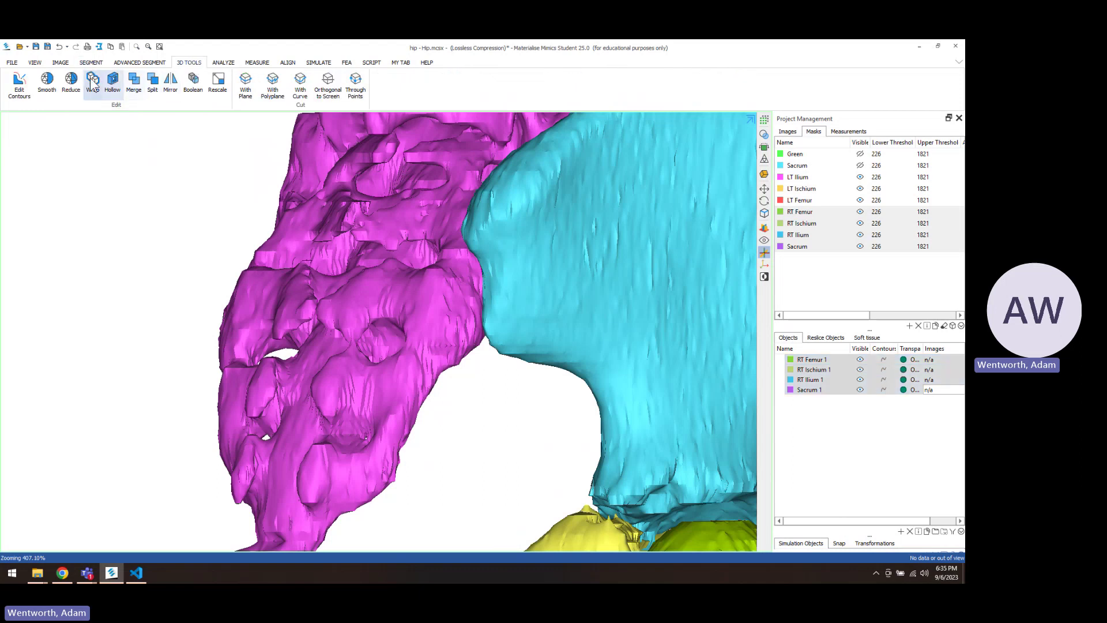
left_click(57, 85)
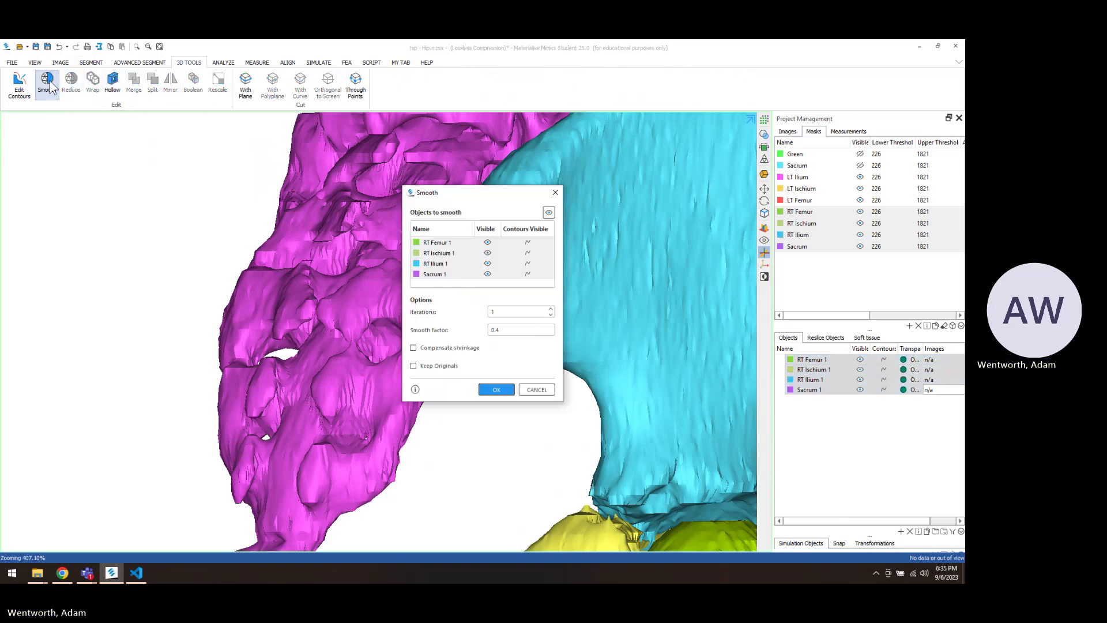
left_click(496, 330)
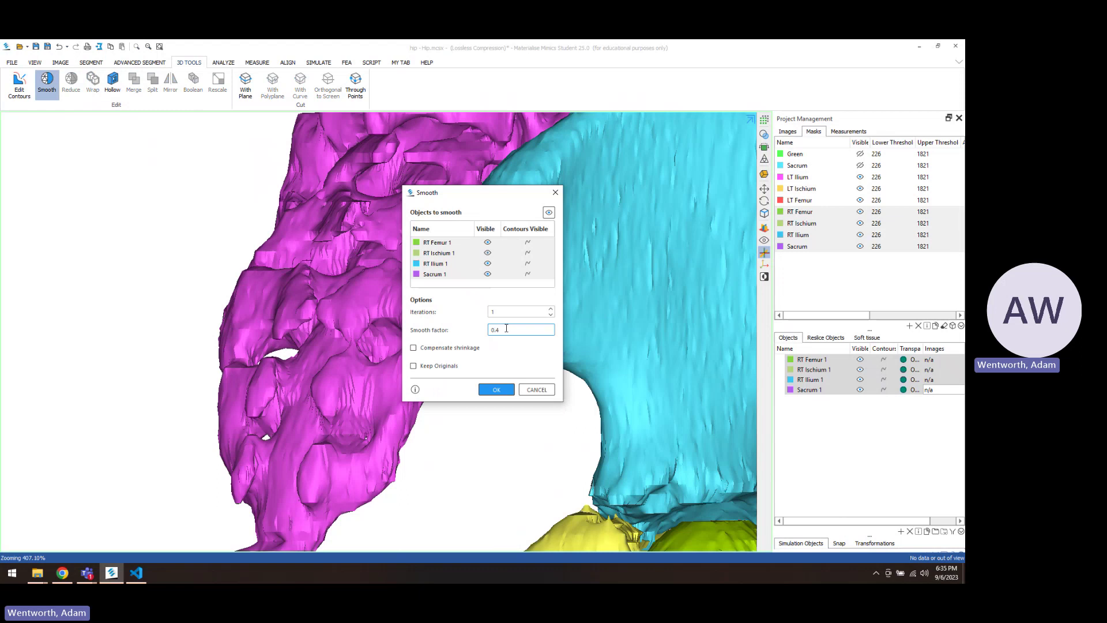
left_click(505, 390)
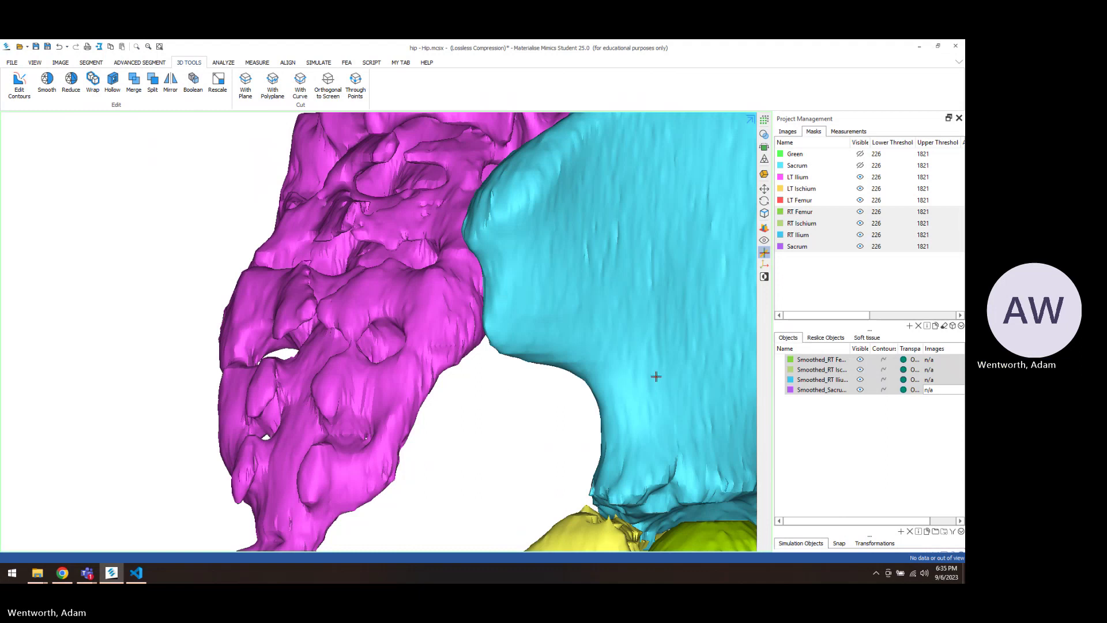
Step: Inspect the smoothed pelvis parts in 3D, then restore the four-view layout with Tab
right_click_drag(365, 327, 212, 200)
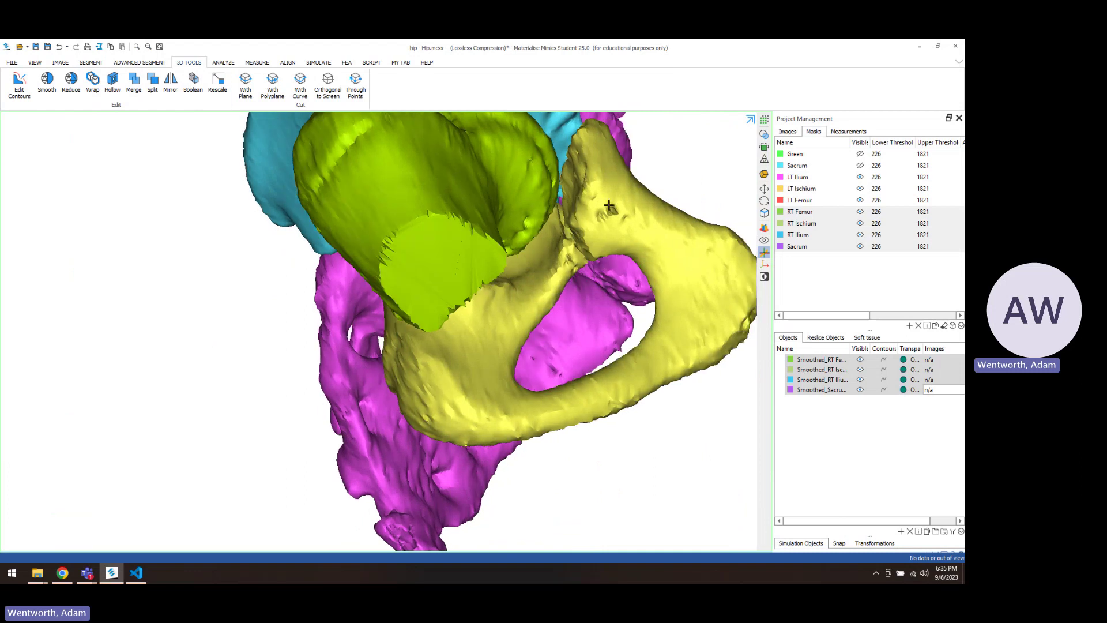
scroll(615, 211, "up", 1)
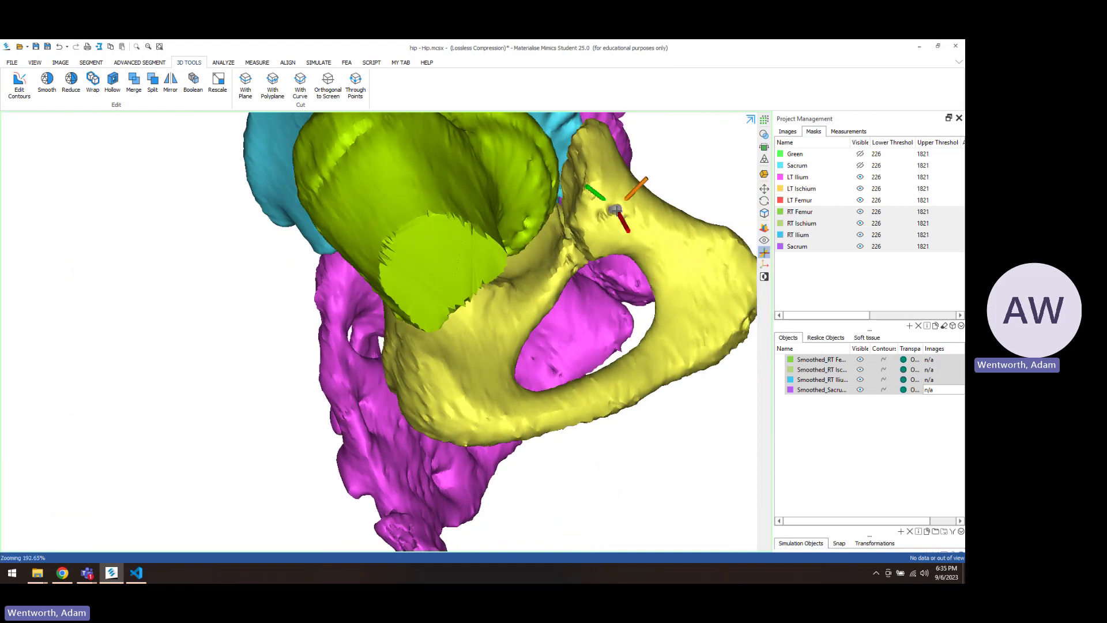
key("Tab")
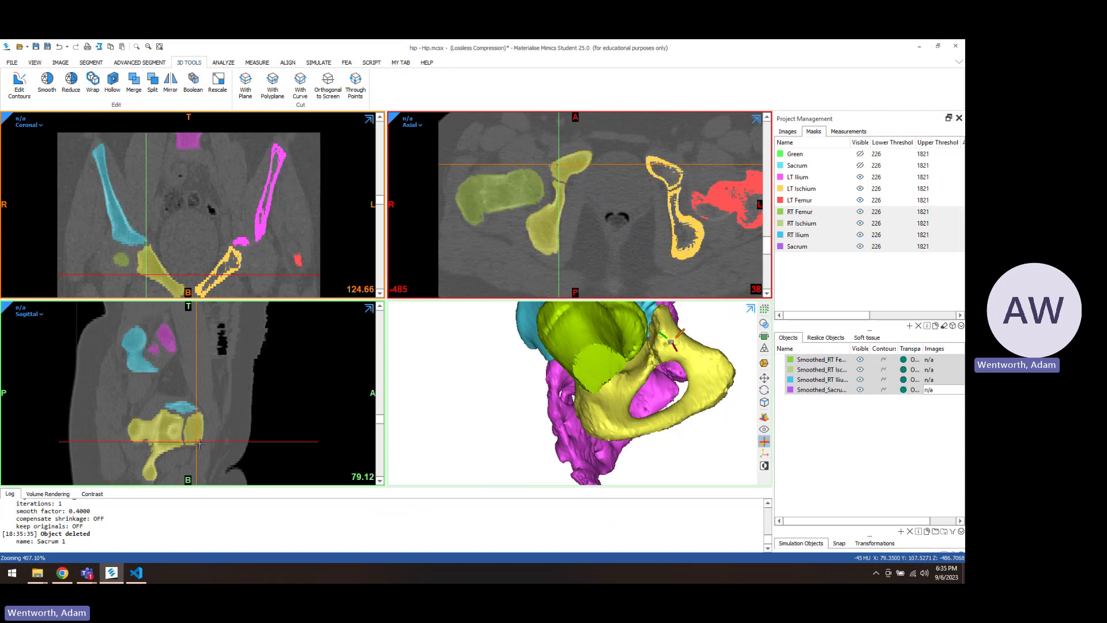
key("Tab")
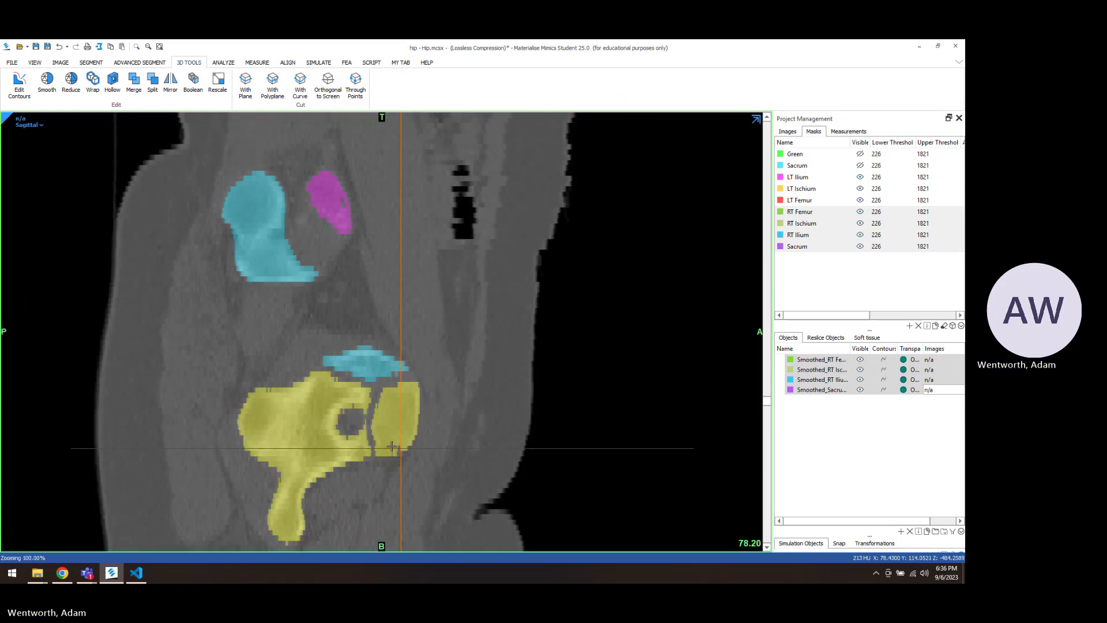
key("Tab")
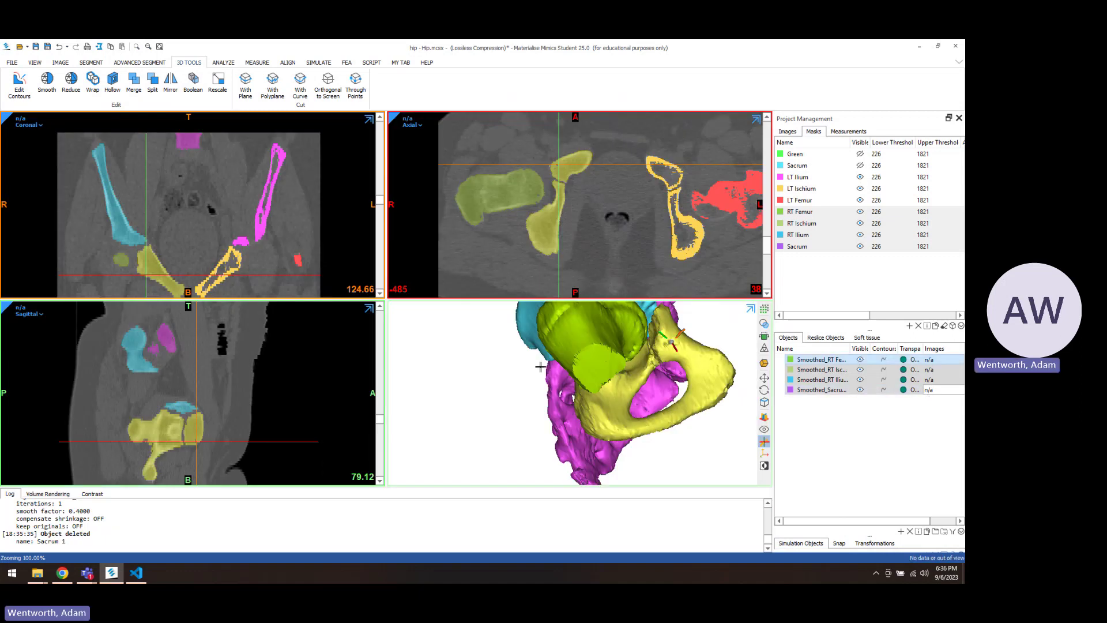
right_click_drag(601, 359, 551, 370)
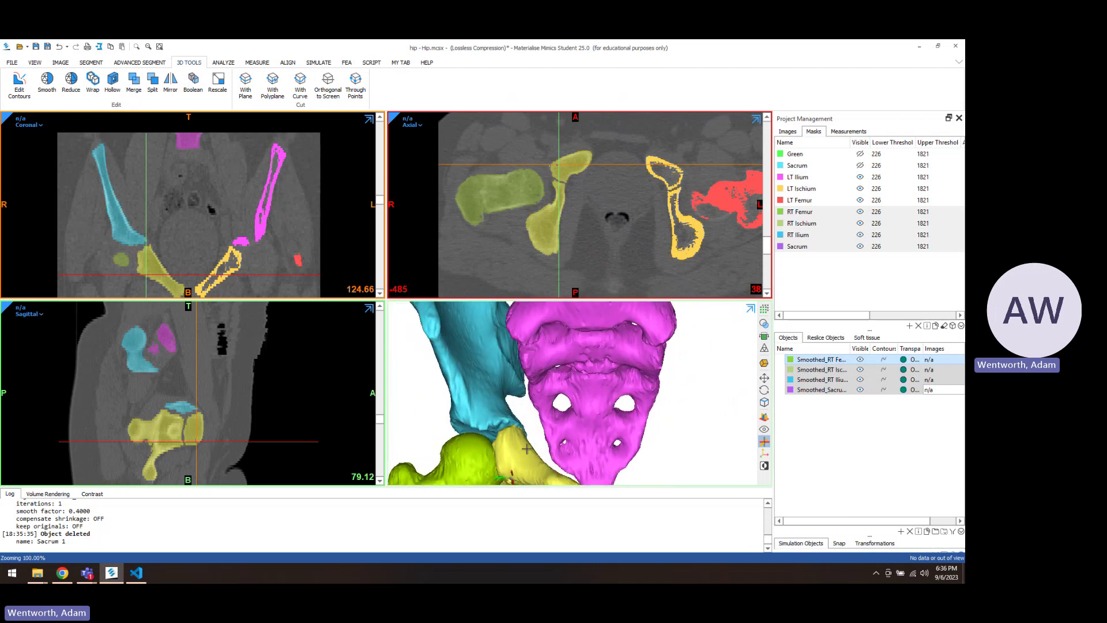